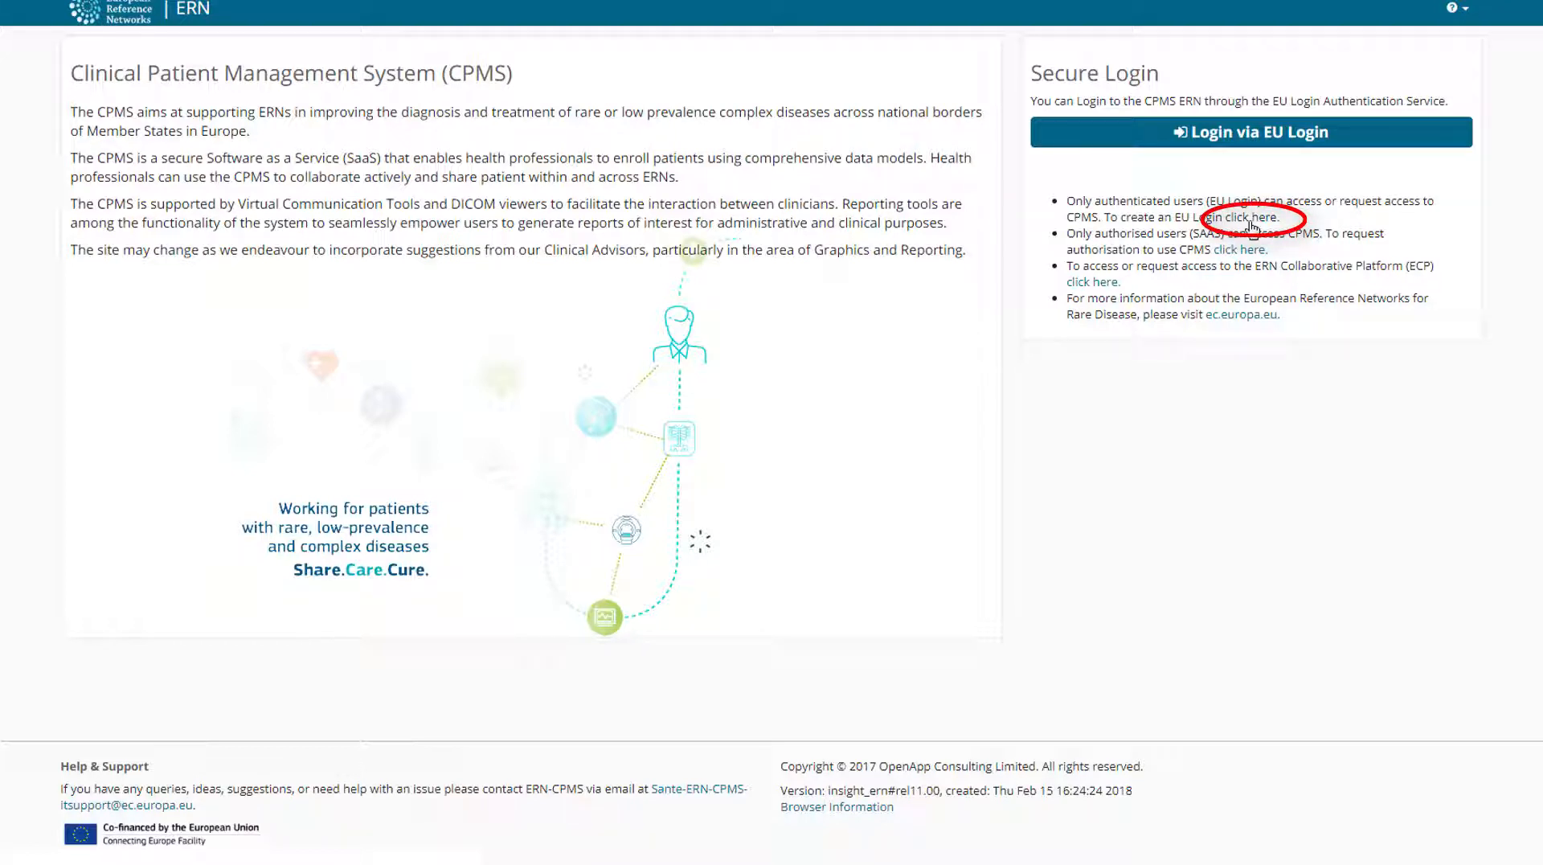
Fill in the new EU Login account form: name, e-mail, confirmation, captcha and privacy statement.
{"action": "left_click", "coordinate": [1251, 223]}
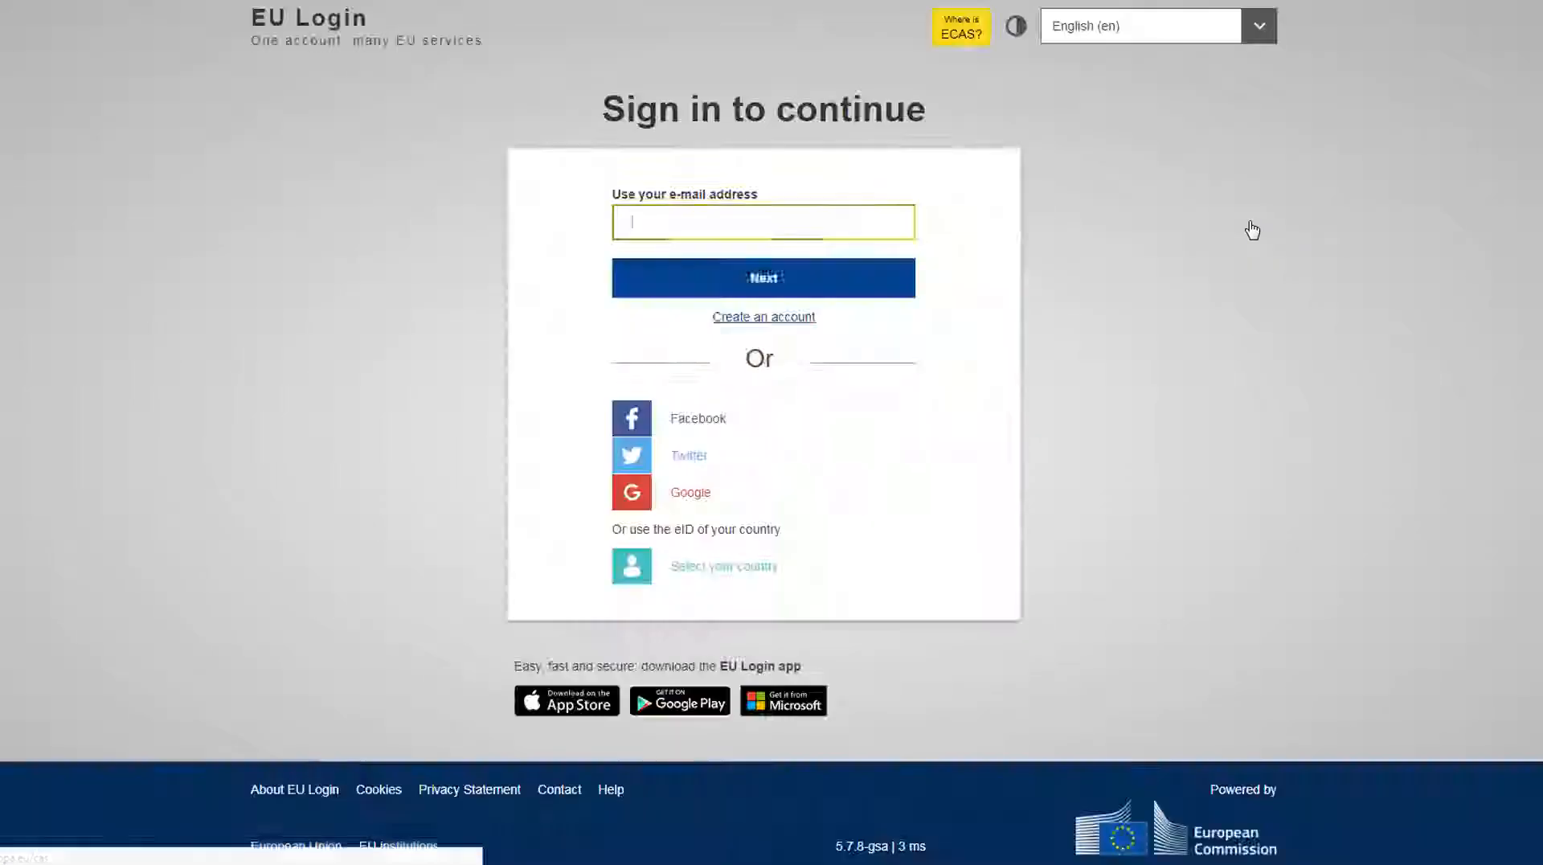
{"action": "left_click", "coordinate": [768, 318]}
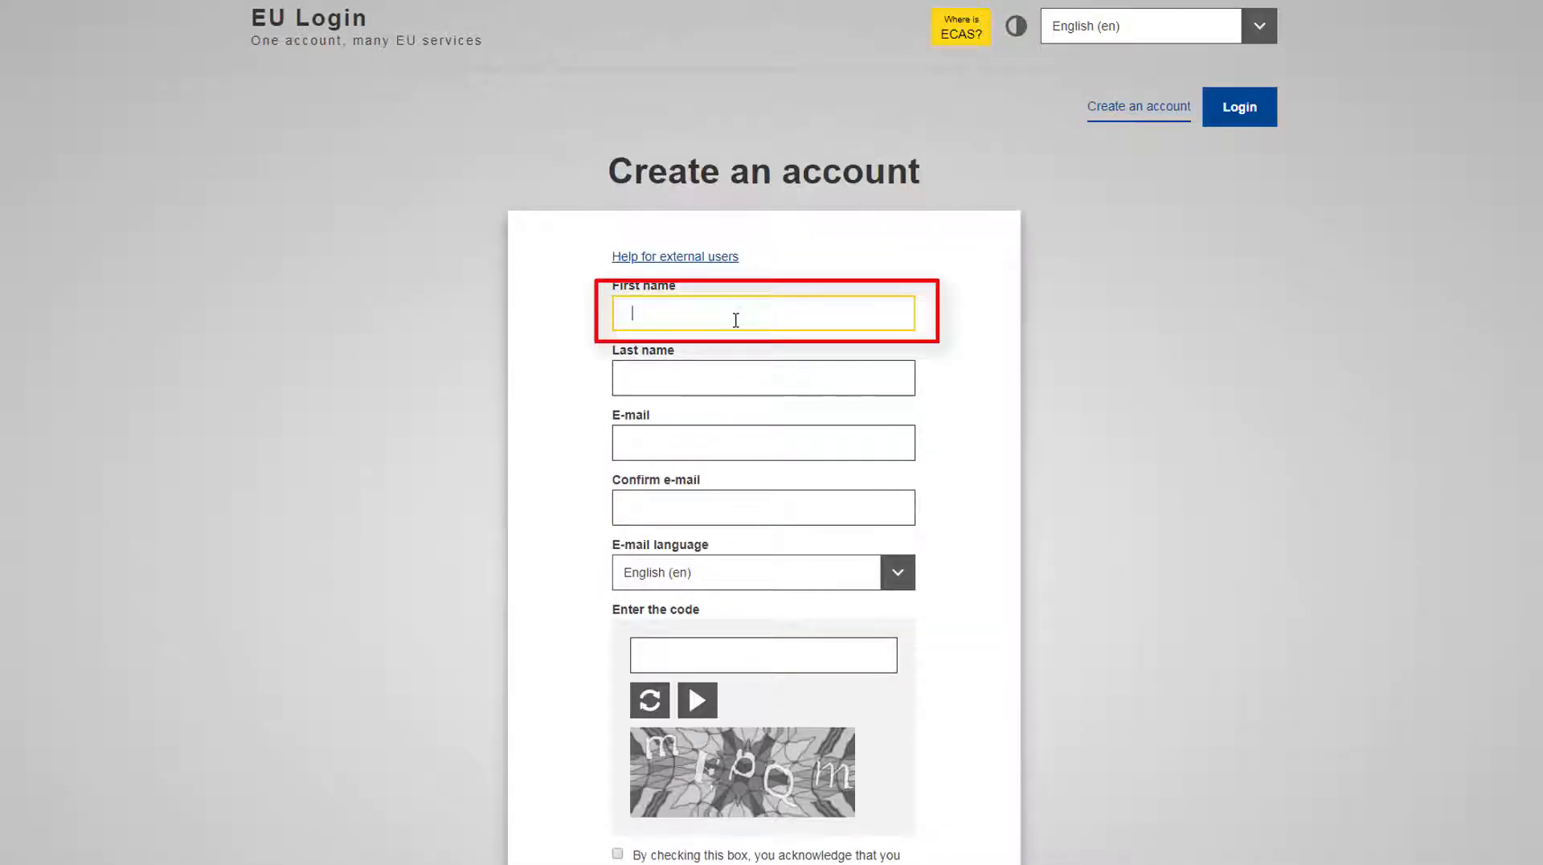
{"action": "left_click", "coordinate": [701, 378]}
{"action": "left_click", "coordinate": [700, 438]}
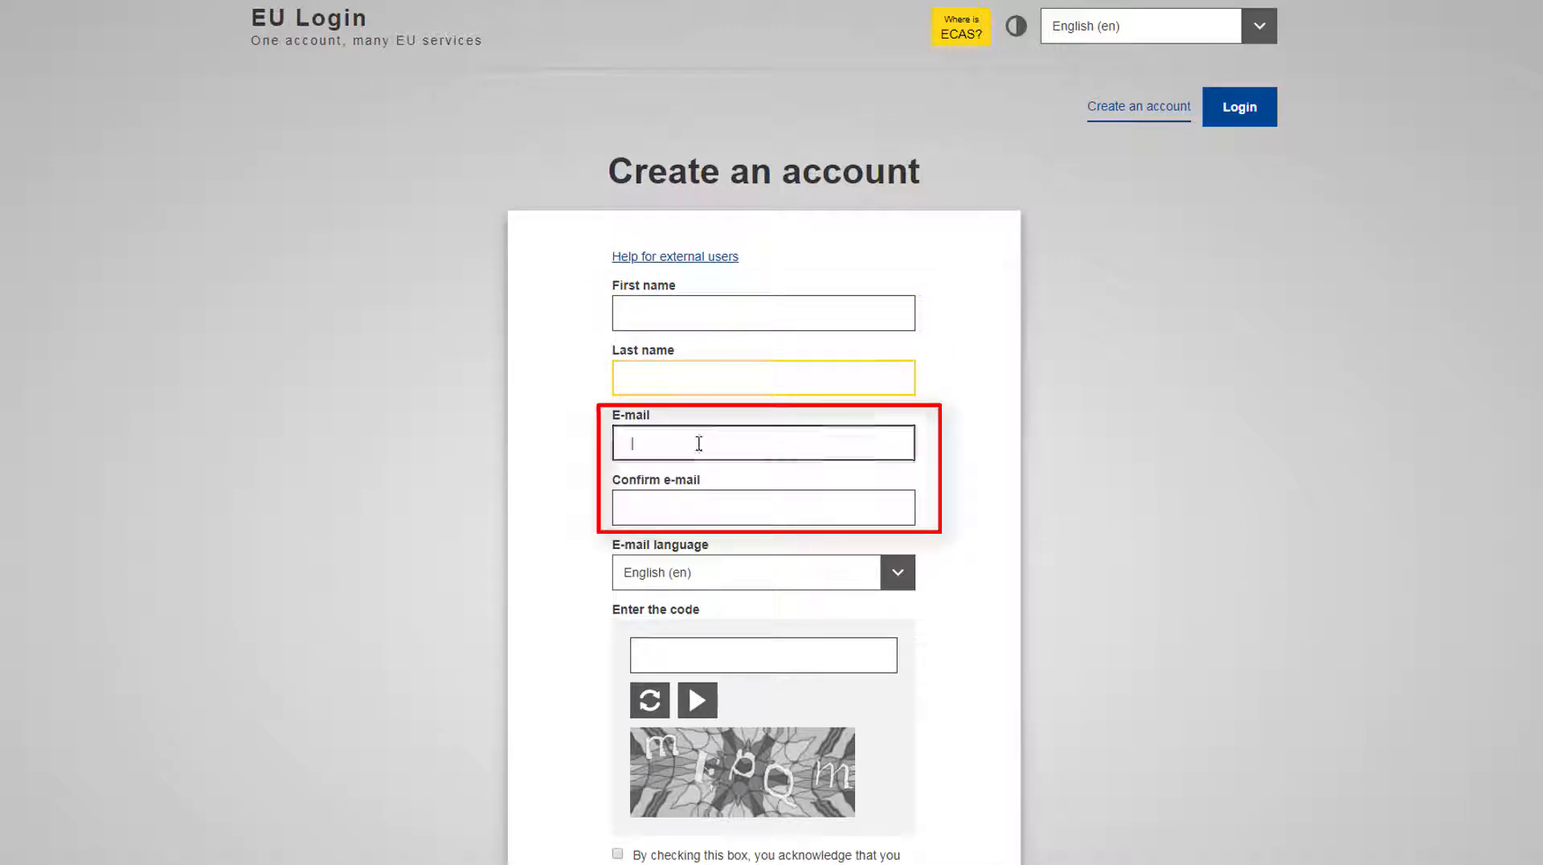
{"action": "left_click", "coordinate": [669, 512]}
{"action": "scroll", "coordinate": [669, 512], "scroll_direction": "down", "scroll_amount": 3}
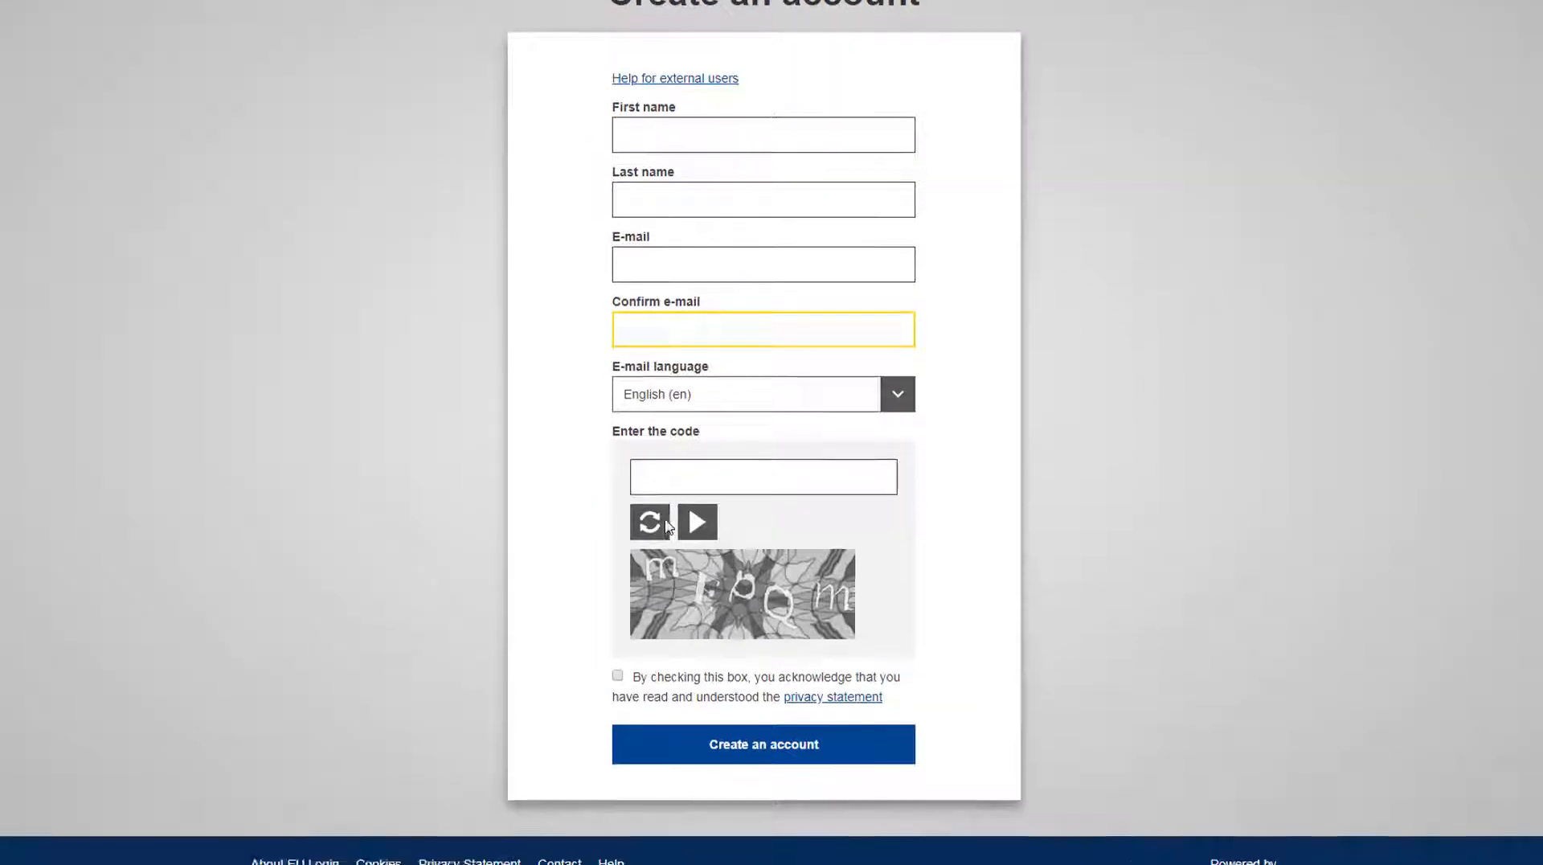
{"action": "left_click", "coordinate": [679, 382]}
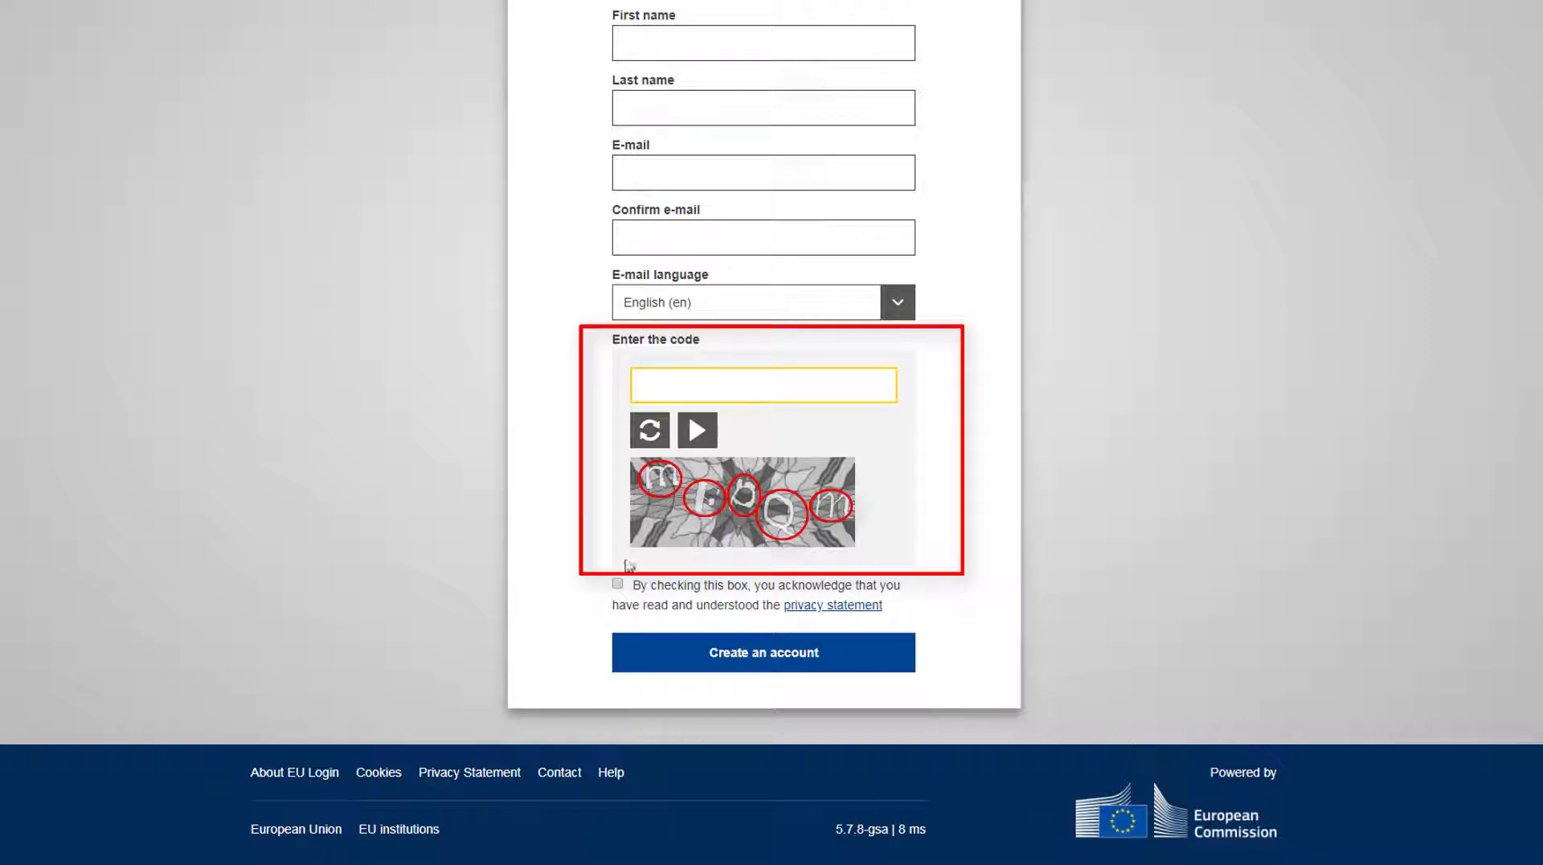
{"action": "left_click", "coordinate": [618, 584]}
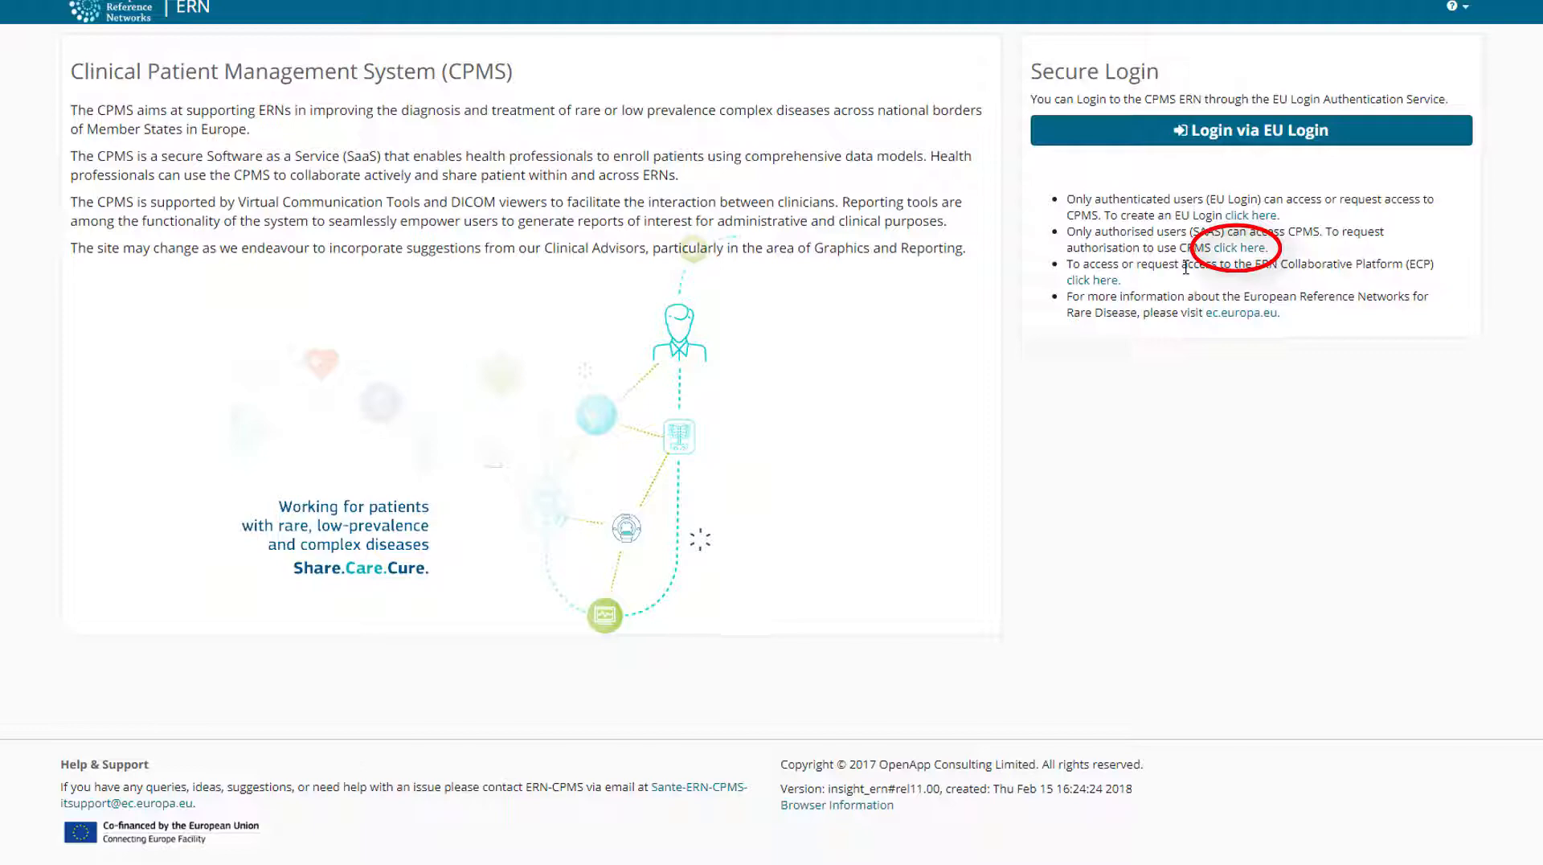
Request CPMS authorisation by signing in to EU Login with the account password.
{"action": "left_click", "coordinate": [1246, 257]}
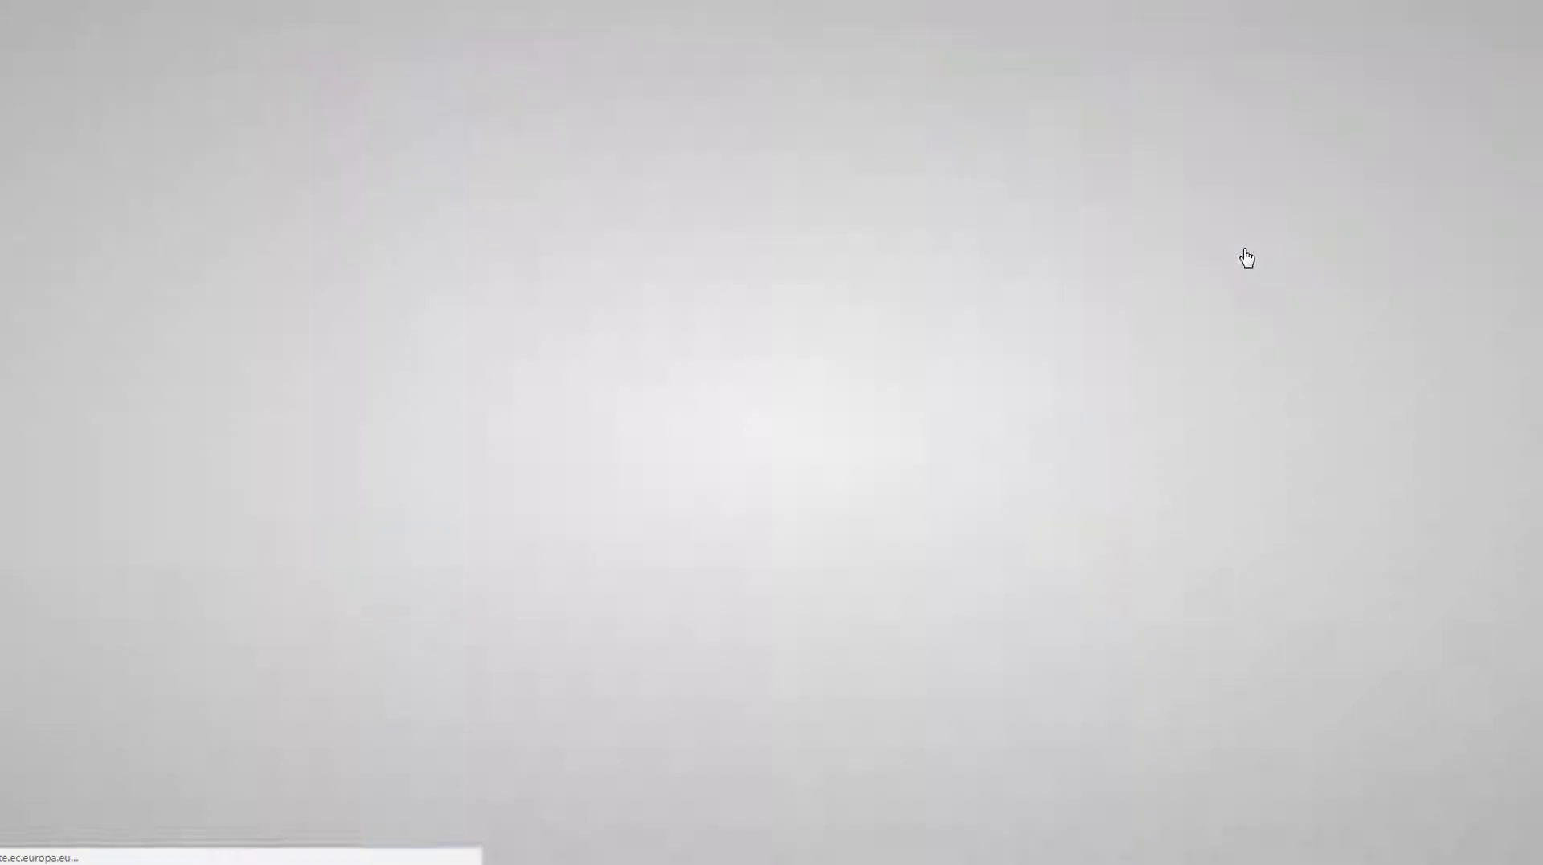
{"action": "left_click", "coordinate": [689, 378]}
{"action": "type", "text": "••••••••••"}
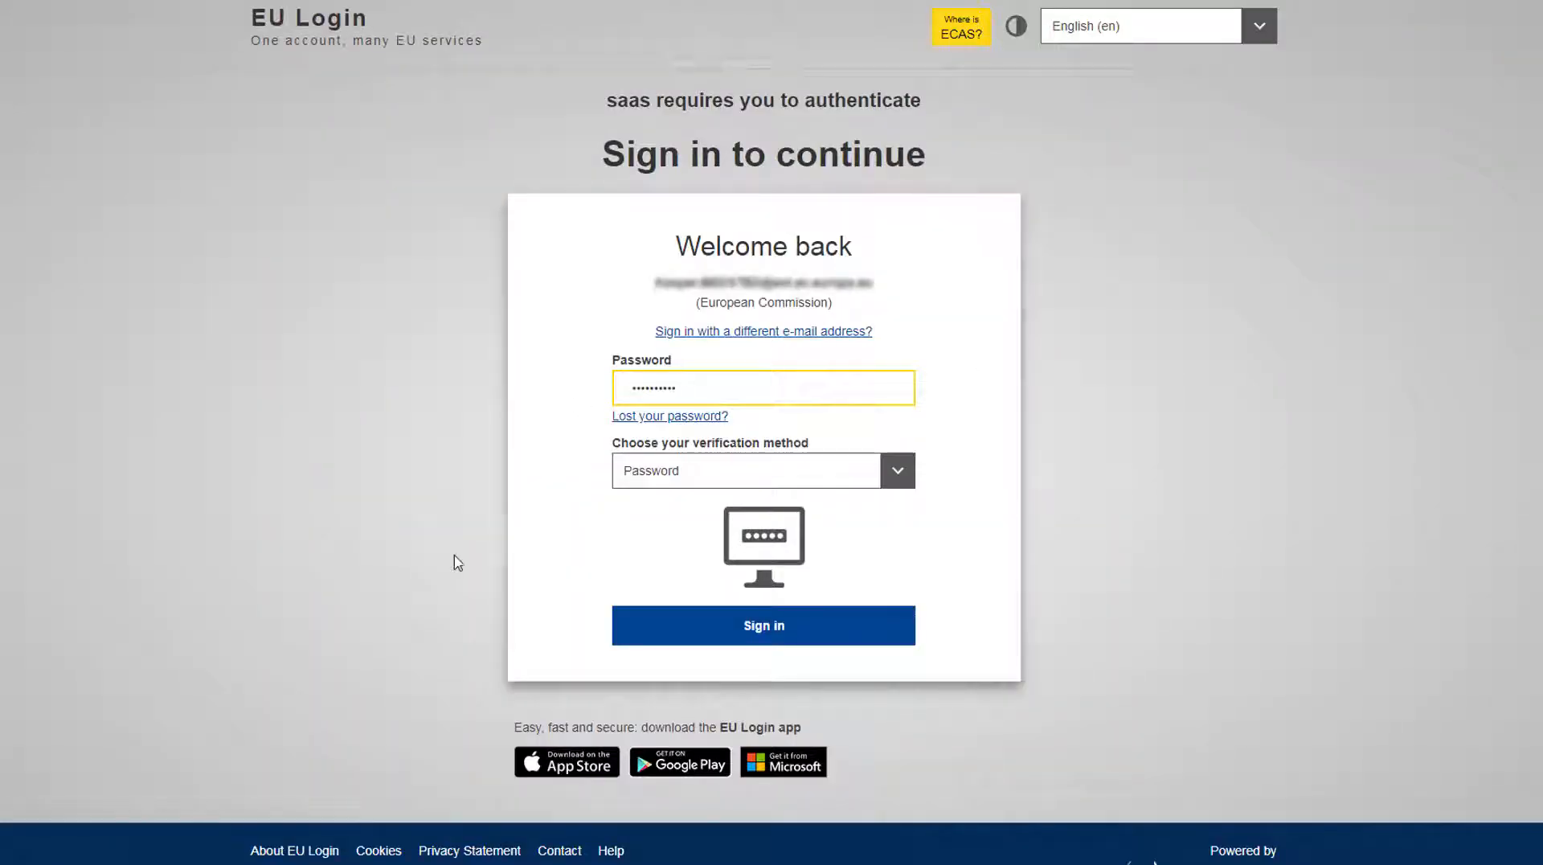
{"action": "left_click", "coordinate": [671, 635]}
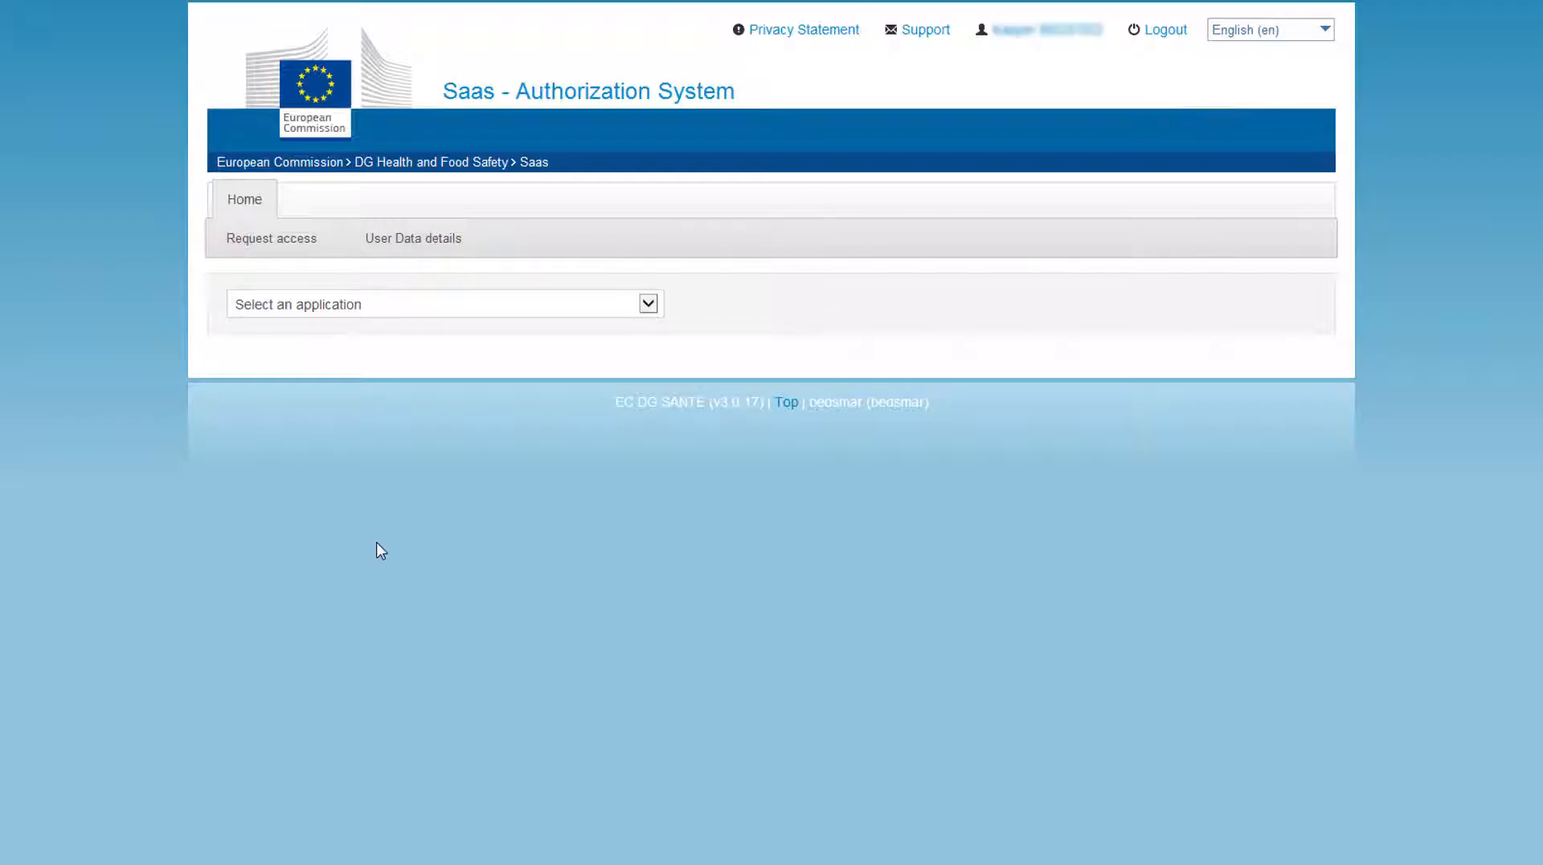
Start a new application access request with CPMS chosen as the application.
{"action": "left_click", "coordinate": [279, 247]}
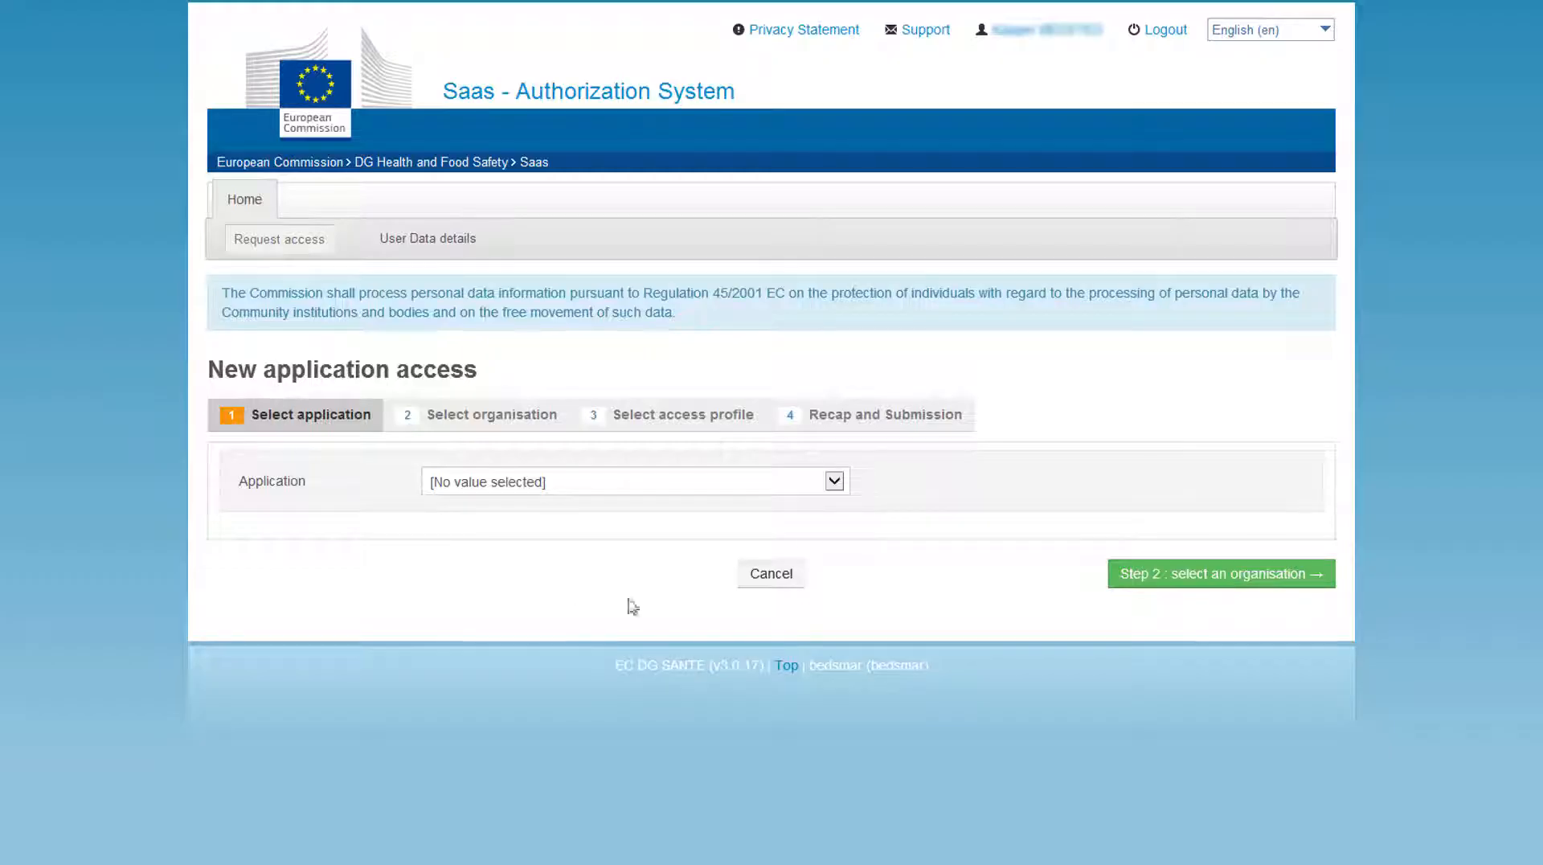
{"action": "left_click", "coordinate": [833, 482]}
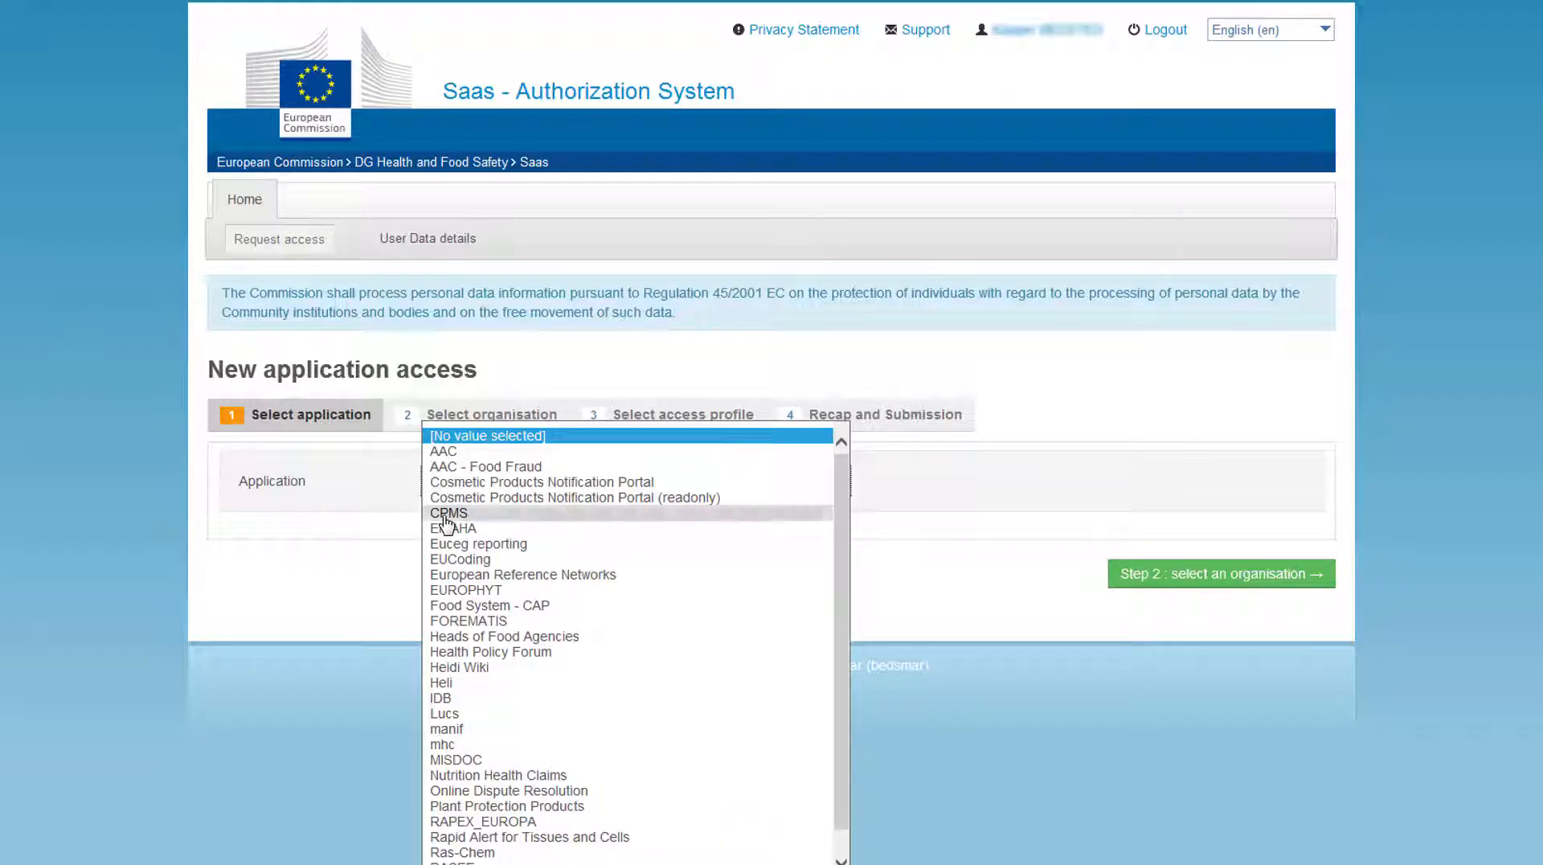
{"action": "left_click", "coordinate": [447, 515]}
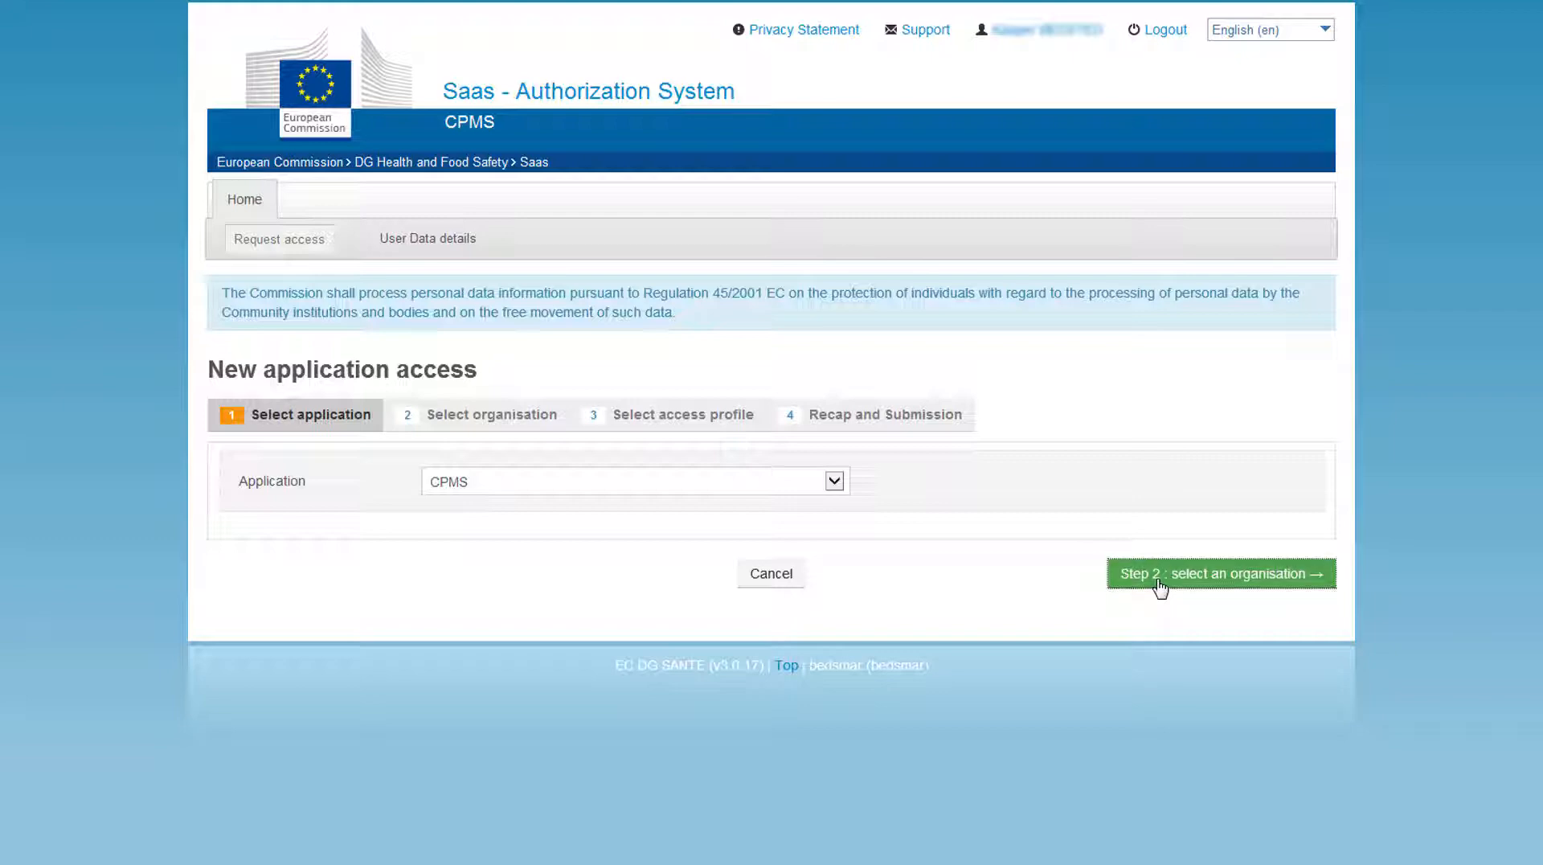
{"action": "left_click", "coordinate": [1159, 587]}
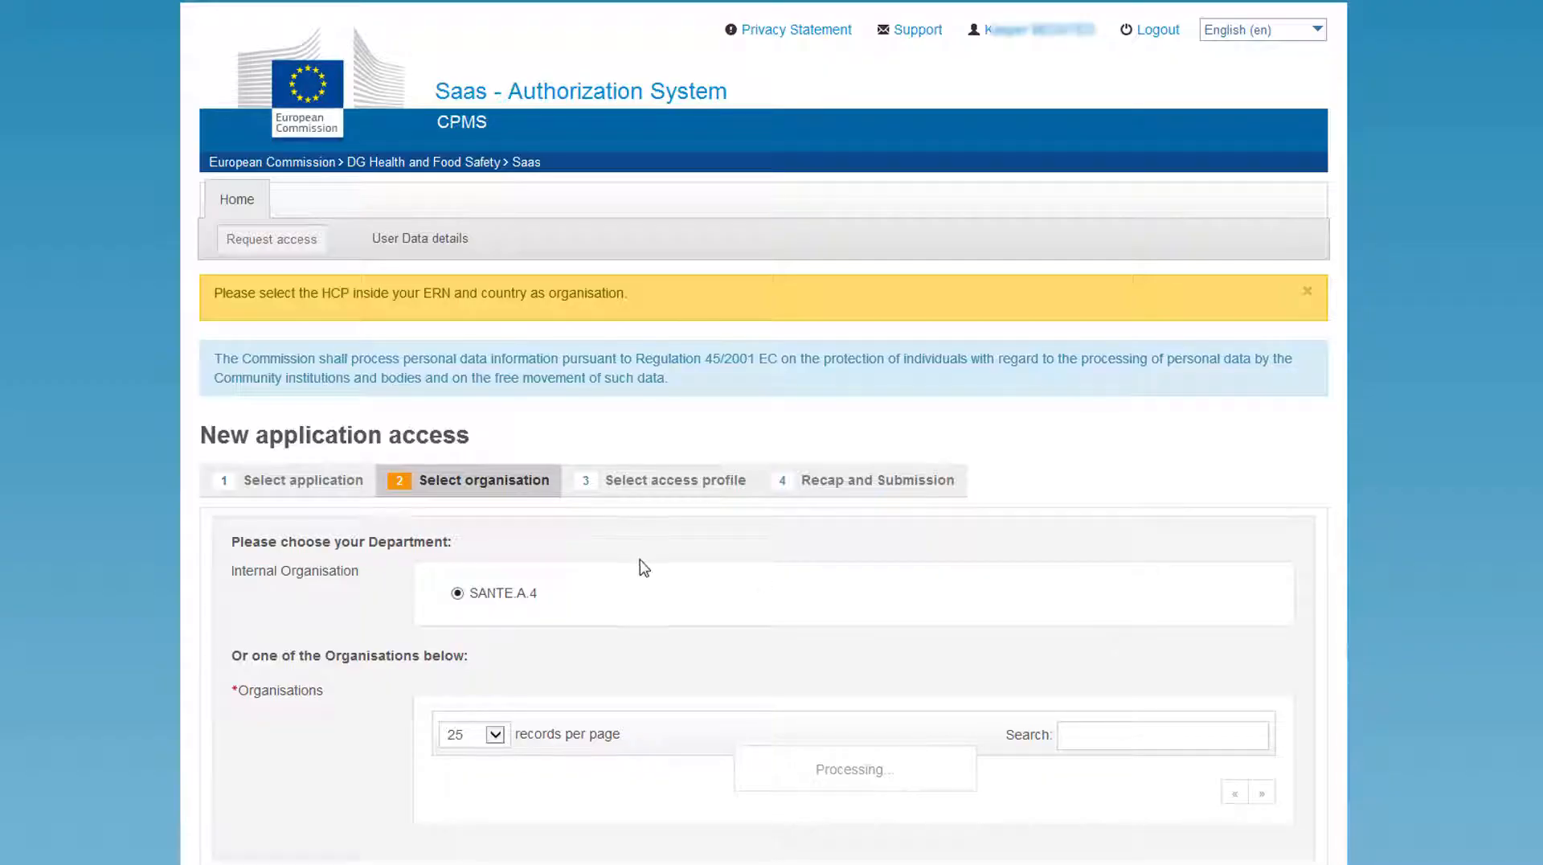
Expand EpiCARE, then Belgium, and select BE10 - University Hospital Leuven as the organisation.
{"action": "scroll", "coordinate": [644, 567], "scroll_direction": "down", "scroll_amount": 8}
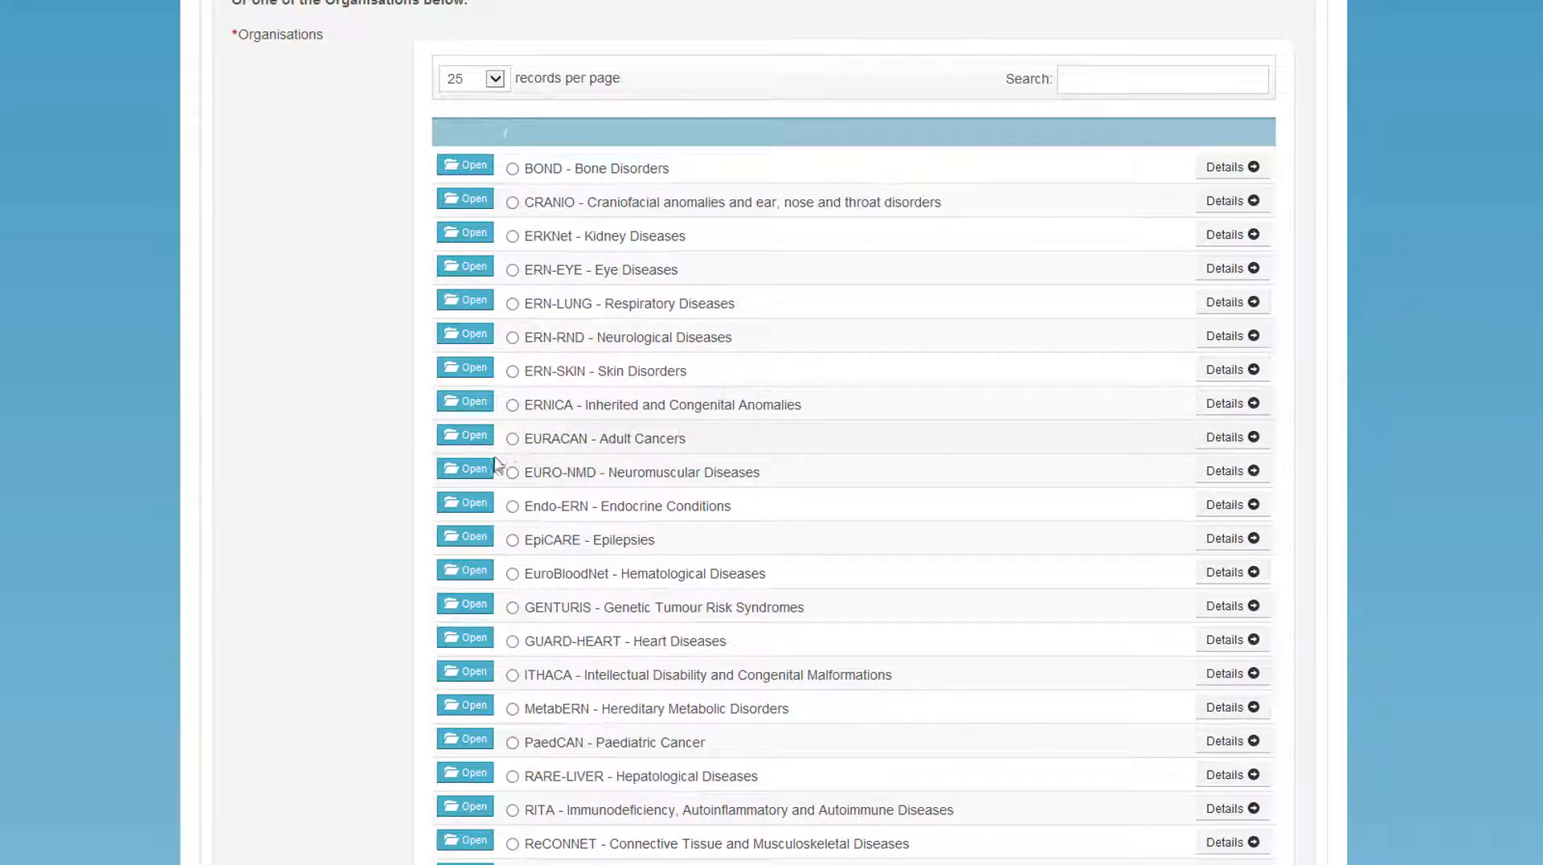
{"action": "left_click", "coordinate": [473, 536]}
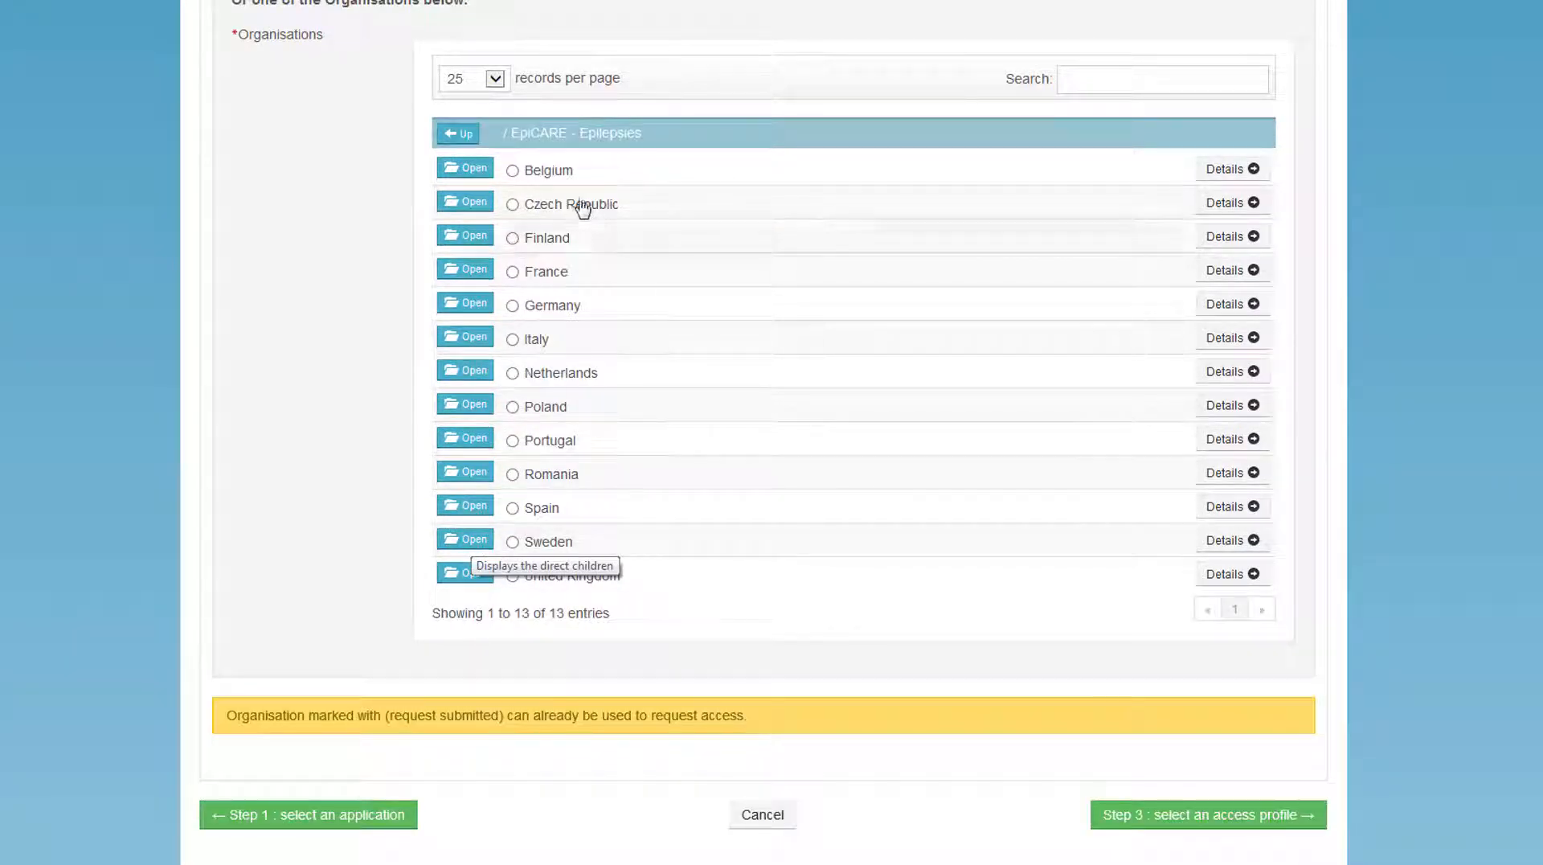
{"action": "left_click", "coordinate": [462, 175]}
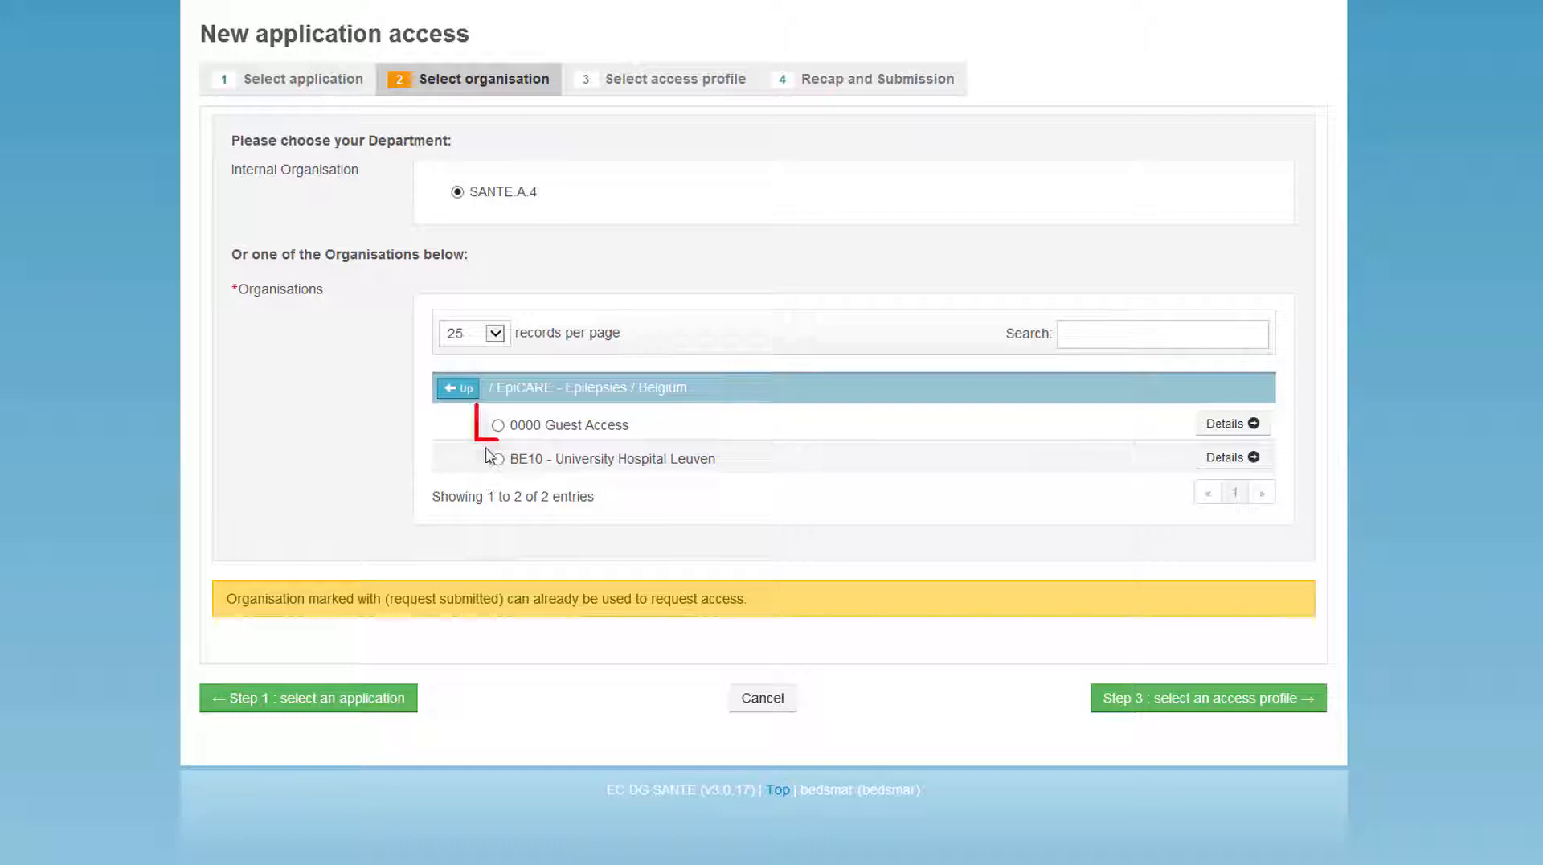
{"action": "left_click", "coordinate": [499, 427]}
{"action": "left_click", "coordinate": [498, 460]}
{"action": "left_click", "coordinate": [1134, 710]}
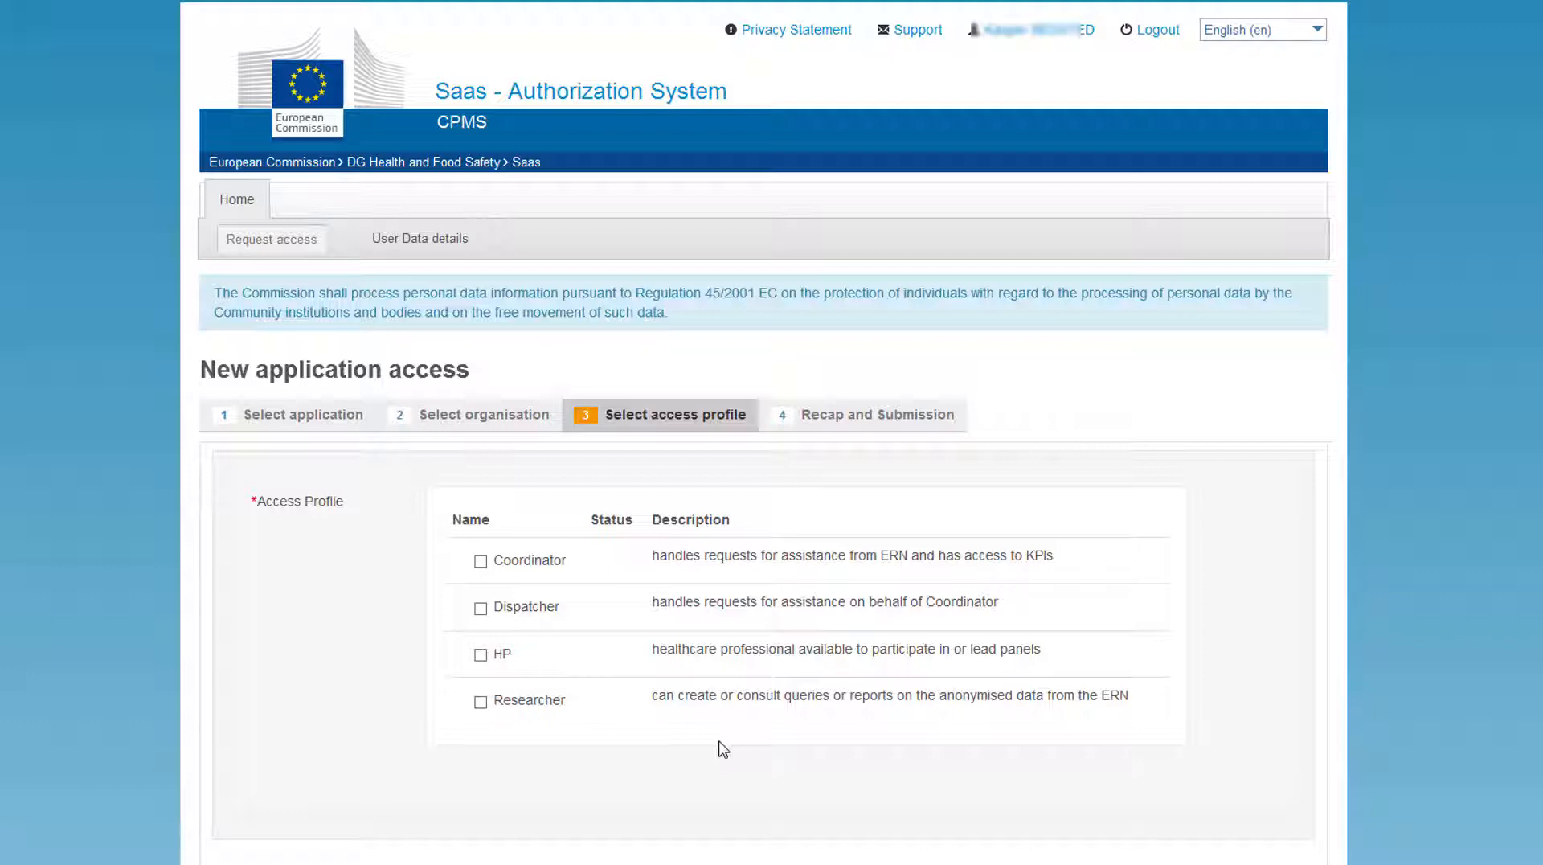
Tick the HP and Coordinator access profiles in the Access Profile table.
{"action": "left_click", "coordinate": [480, 656]}
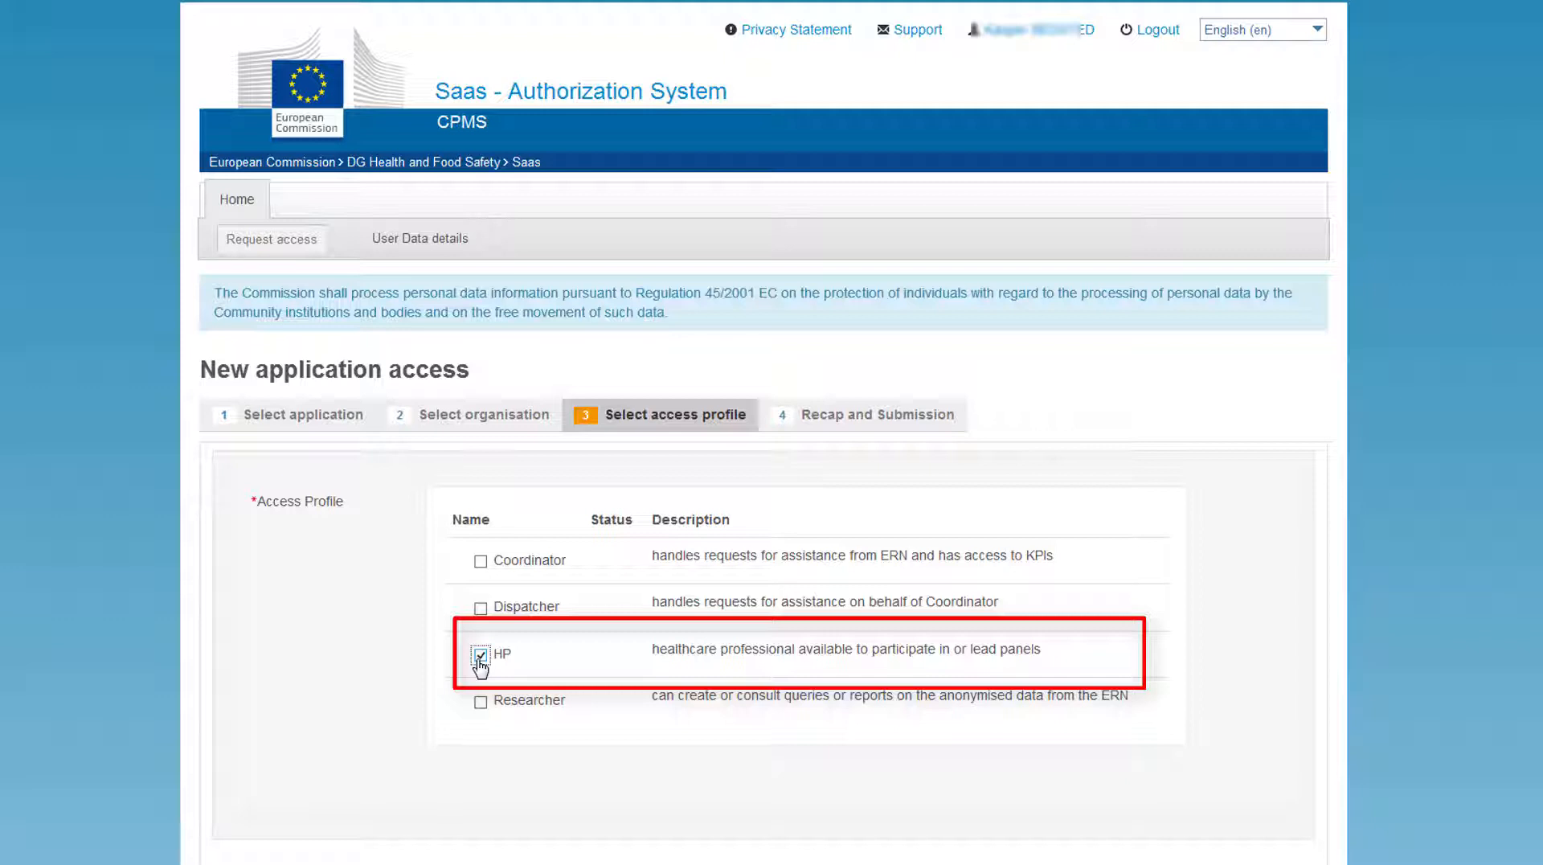
{"action": "left_click", "coordinate": [481, 562]}
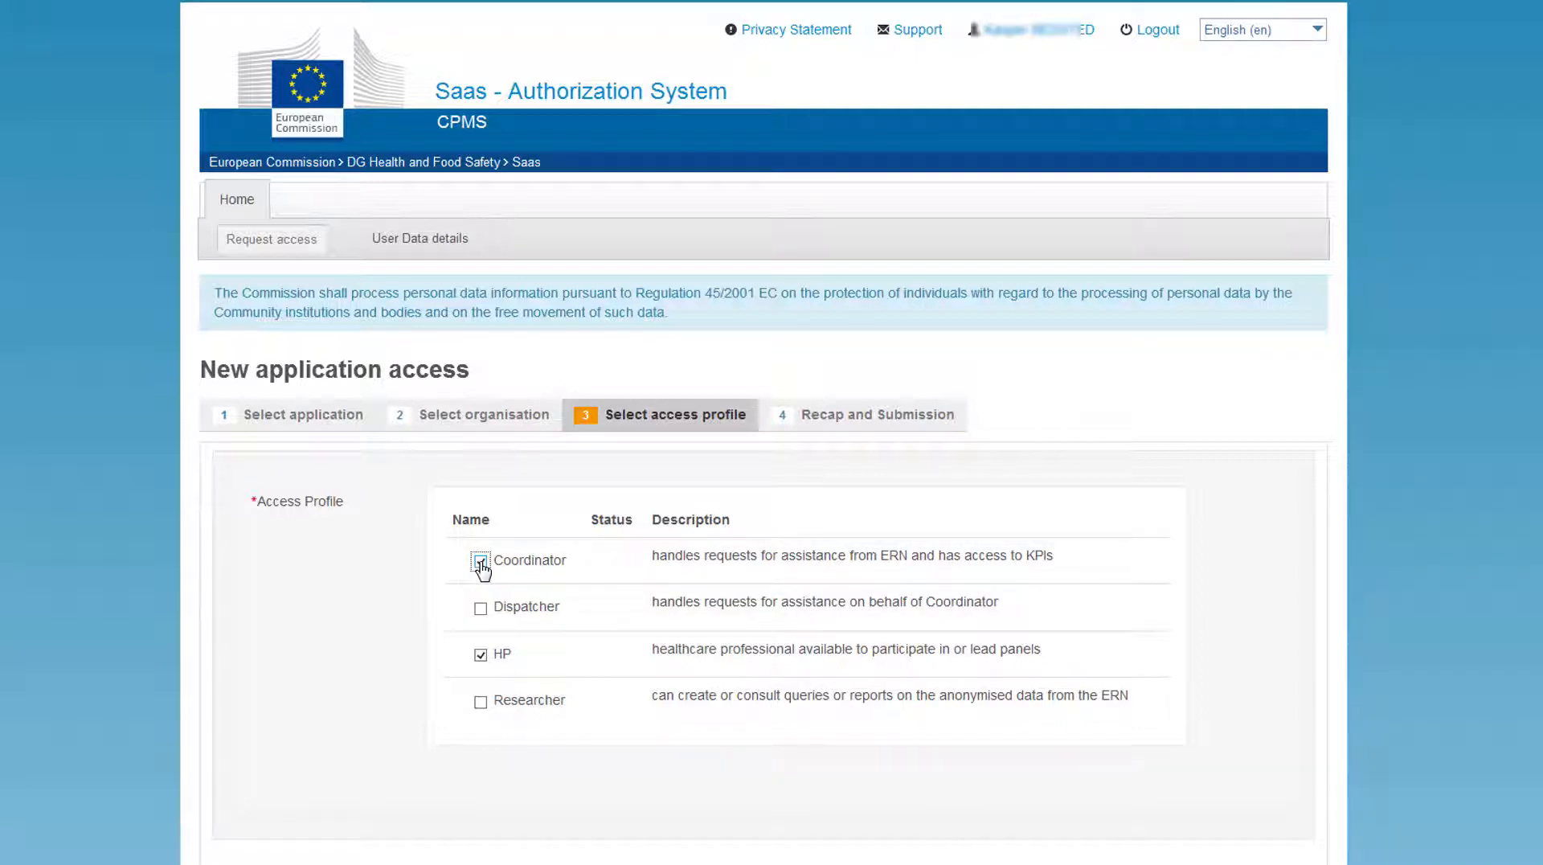
Tick Dispatcher and Researcher, then clear Coordinator, Dispatcher and Researcher, keeping only HP.
{"action": "left_click", "coordinate": [482, 610]}
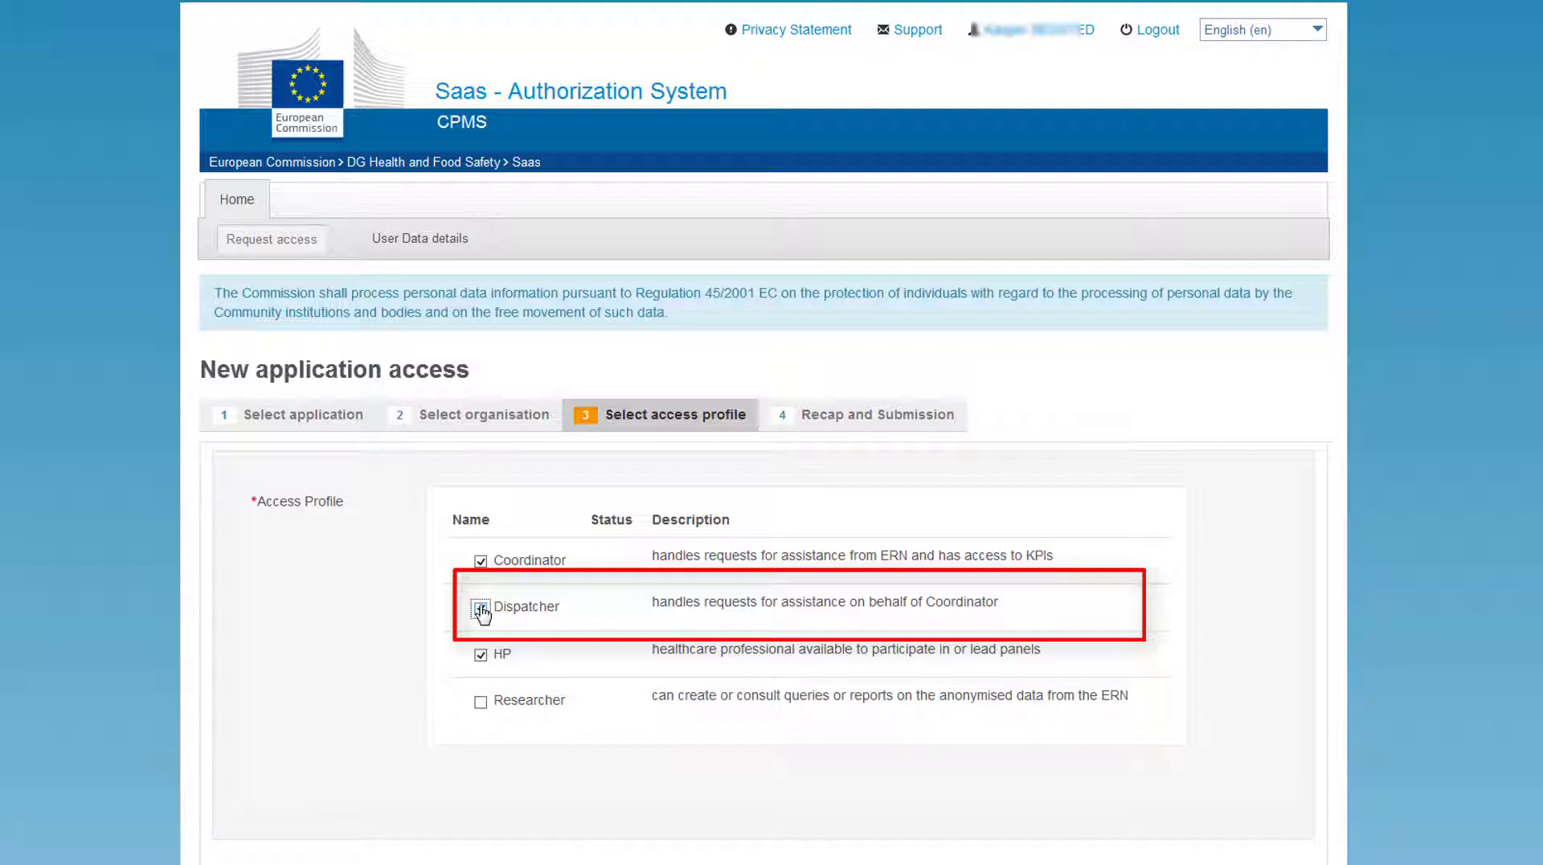
{"action": "left_click", "coordinate": [482, 706]}
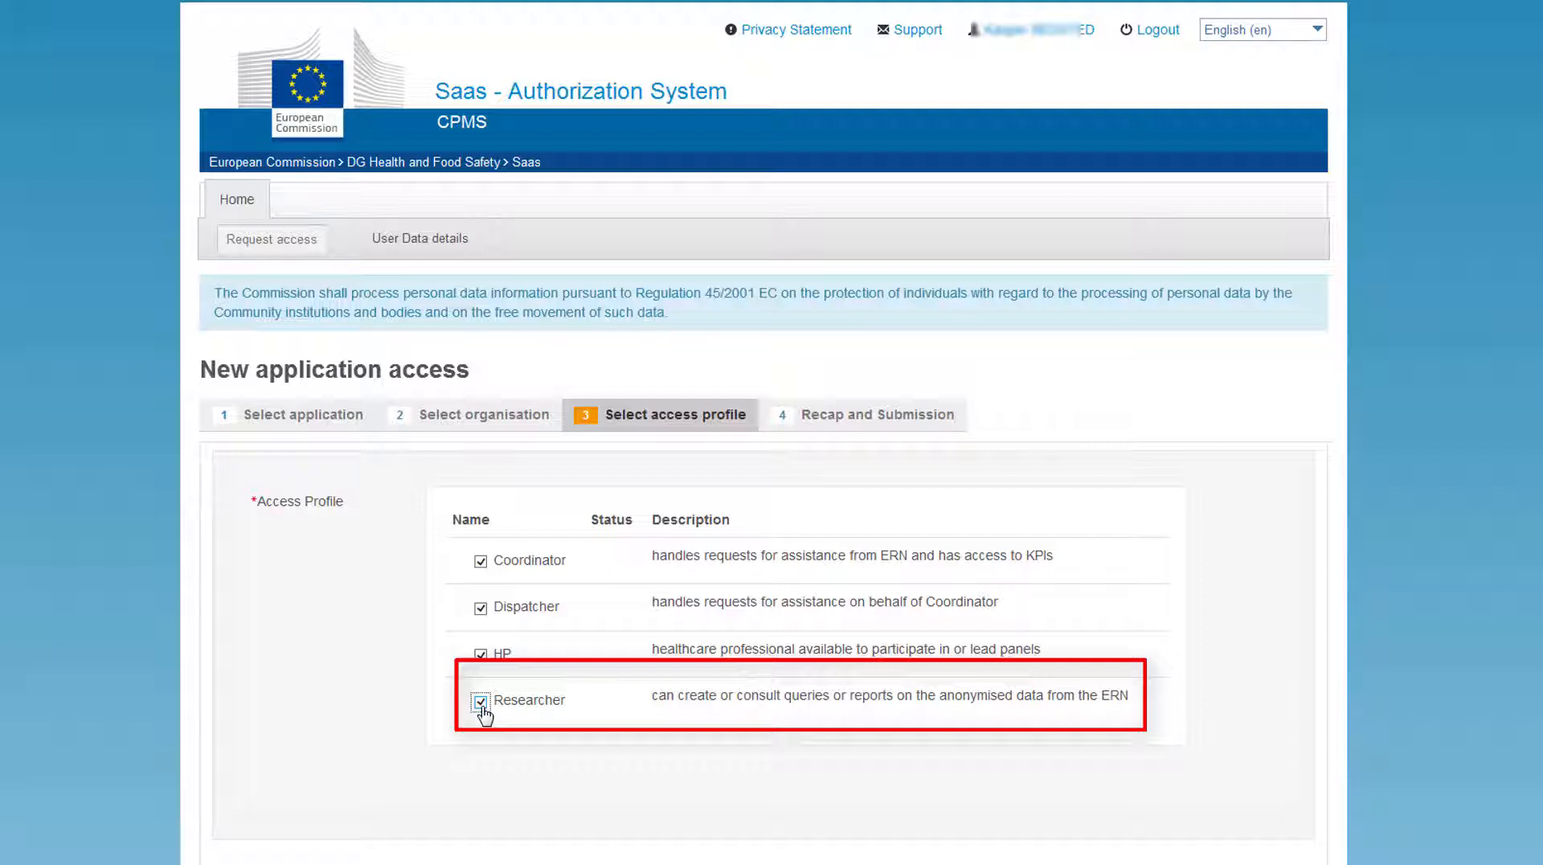
{"action": "left_click", "coordinate": [481, 560]}
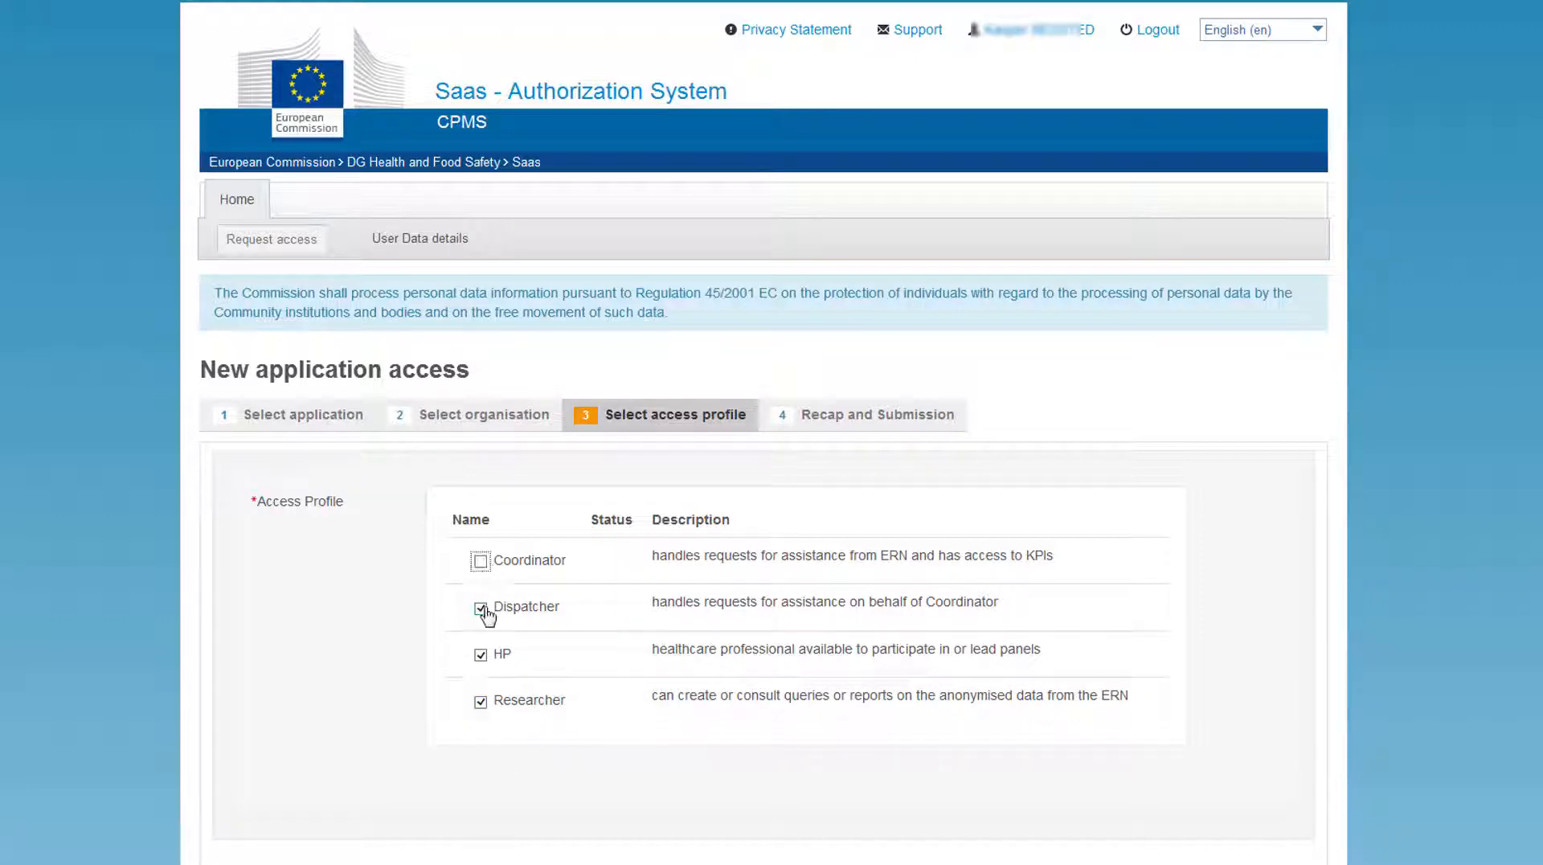
{"action": "left_click", "coordinate": [480, 608]}
{"action": "left_click", "coordinate": [481, 655]}
{"action": "left_click", "coordinate": [482, 702]}
{"action": "left_click", "coordinate": [482, 655]}
{"action": "scroll", "coordinate": [490, 666], "scroll_direction": "down", "scroll_amount": 2}
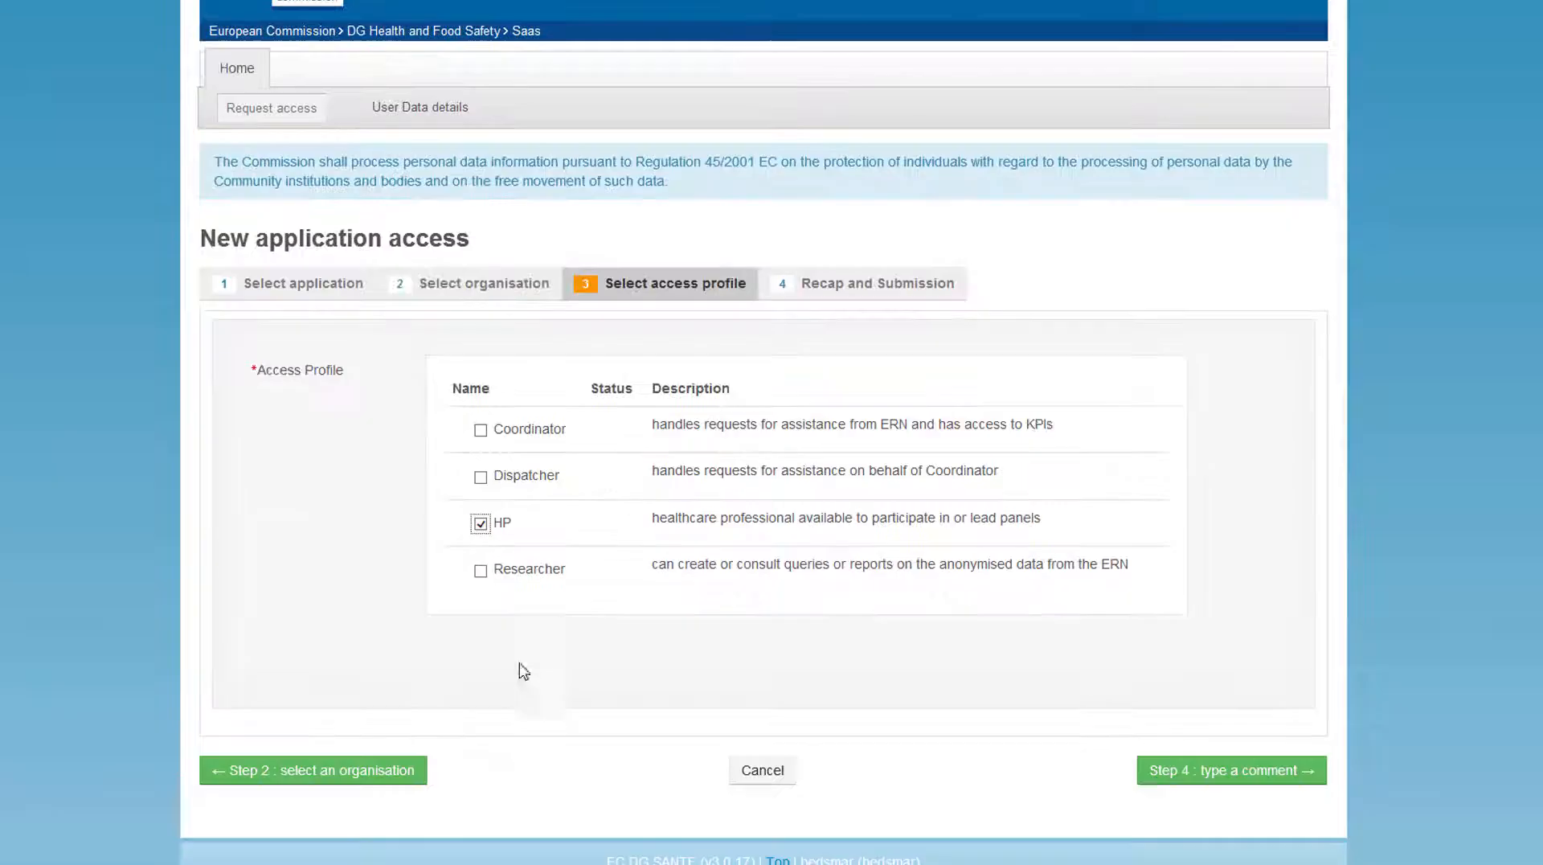
Review the recap, submit the CPMS access request, and go to Login via EU Login.
{"action": "left_click", "coordinate": [1176, 778]}
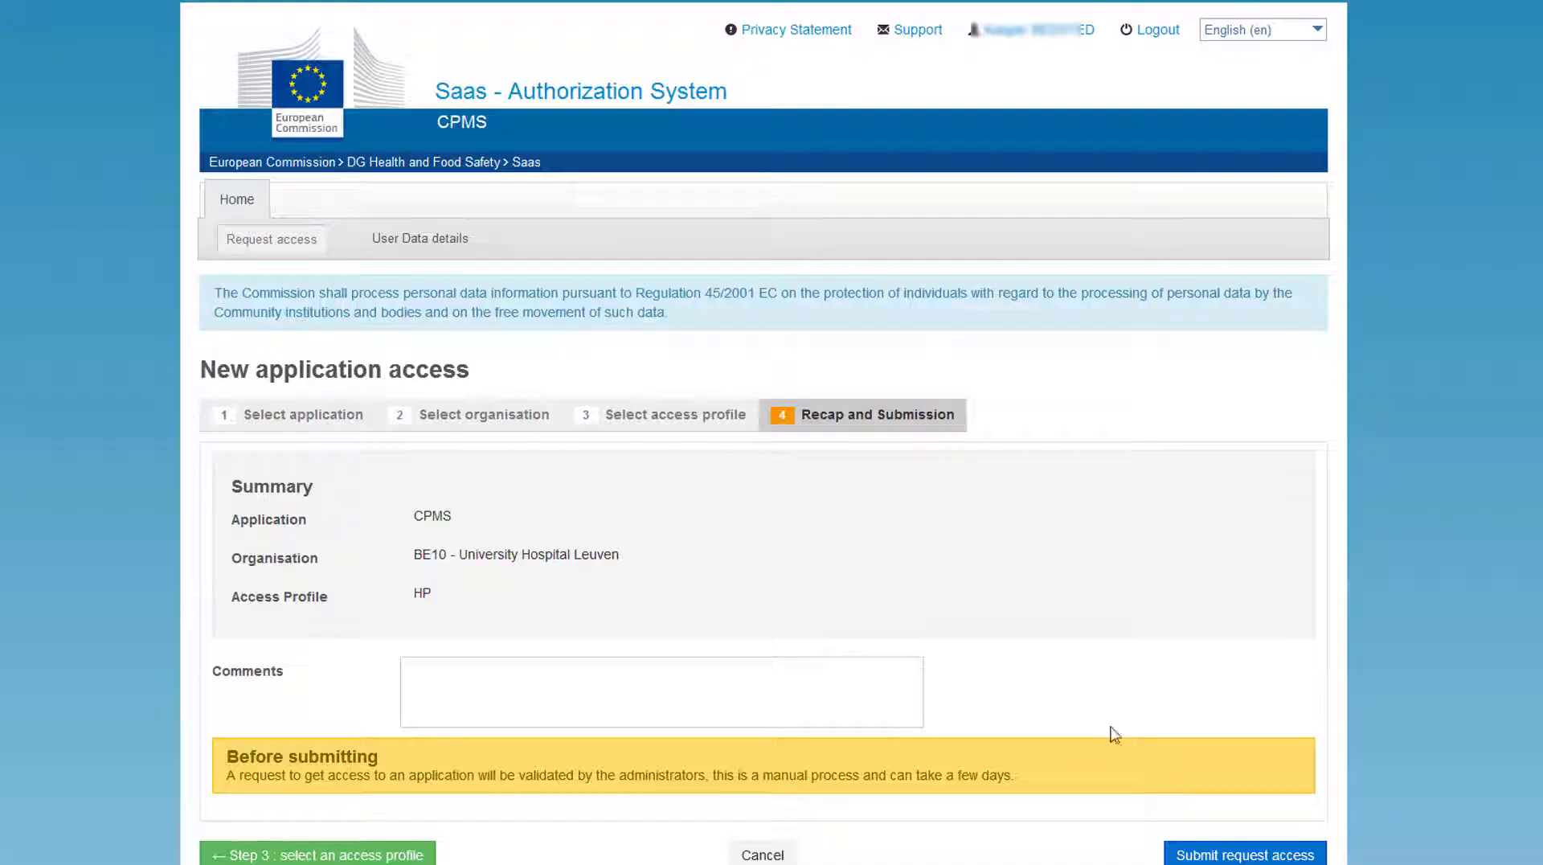
{"action": "scroll", "coordinate": [734, 585], "scroll_direction": "down", "scroll_amount": 2}
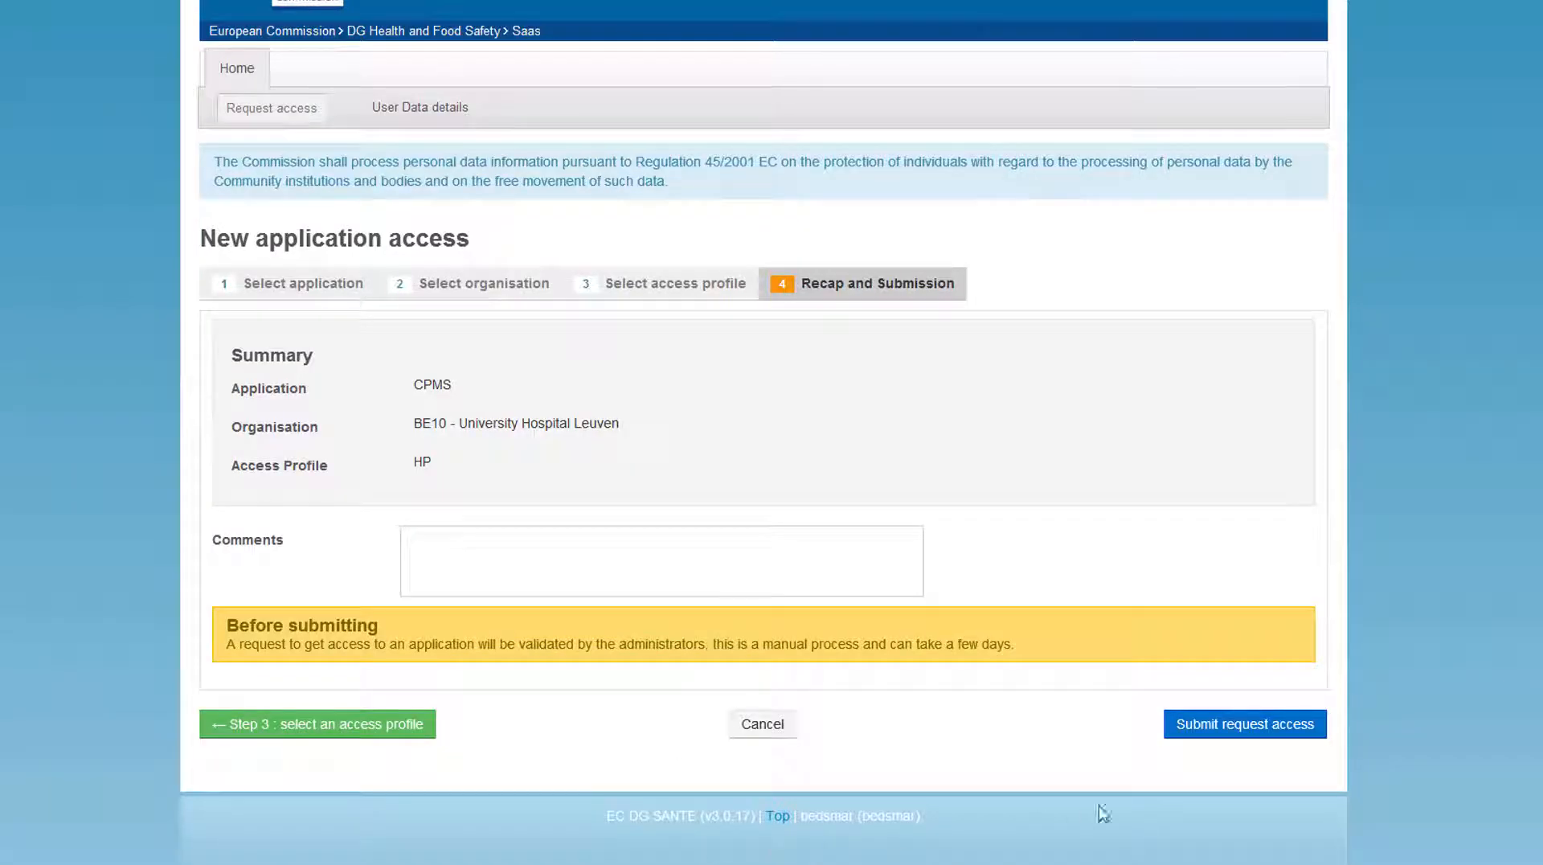
{"action": "left_click", "coordinate": [1197, 742]}
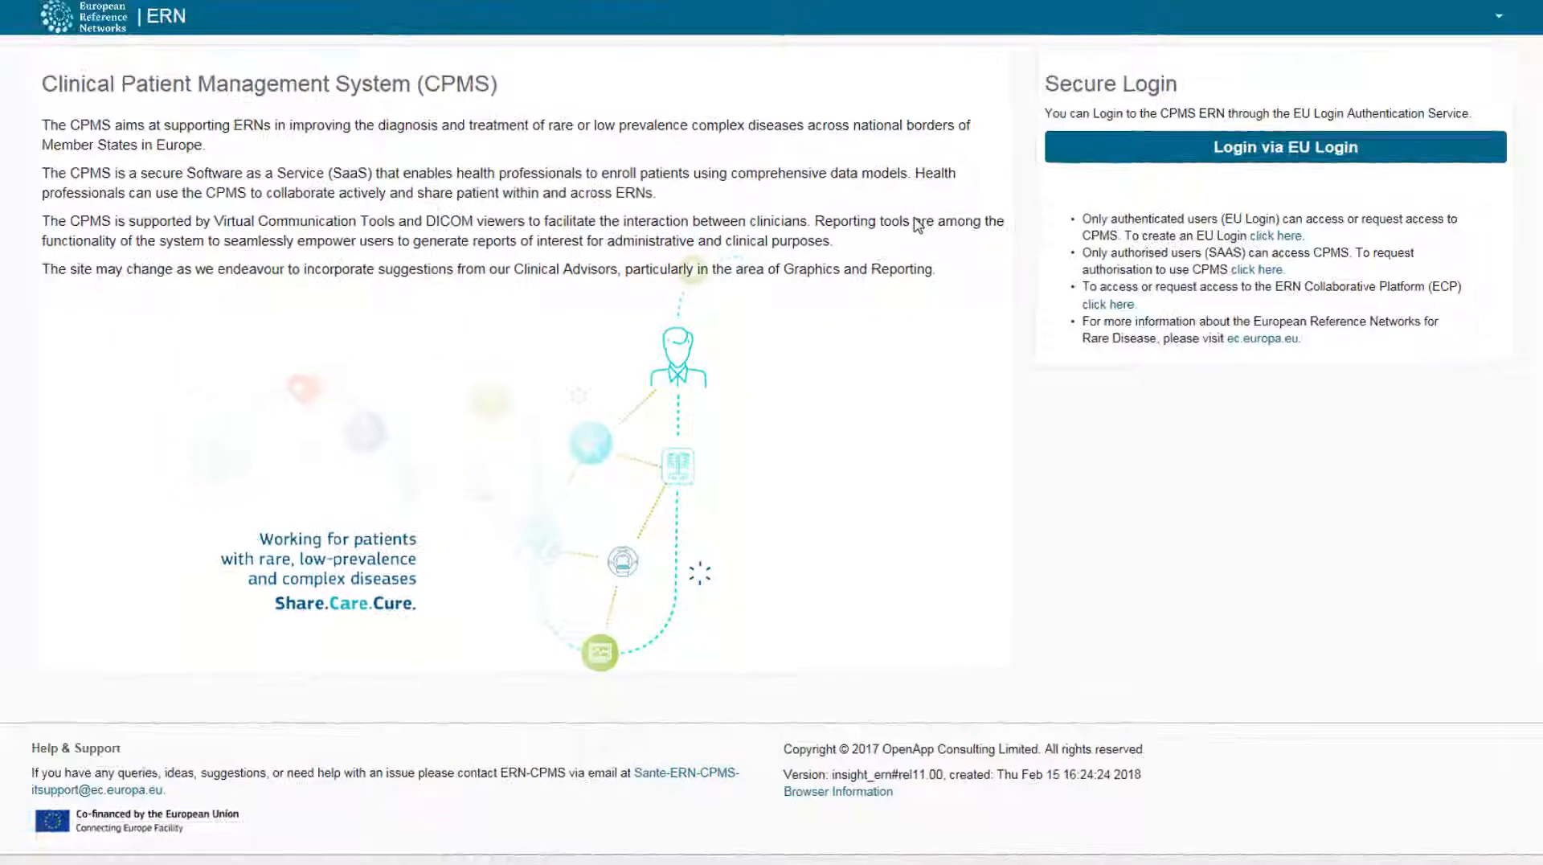
{"action": "left_click", "coordinate": [1272, 157]}
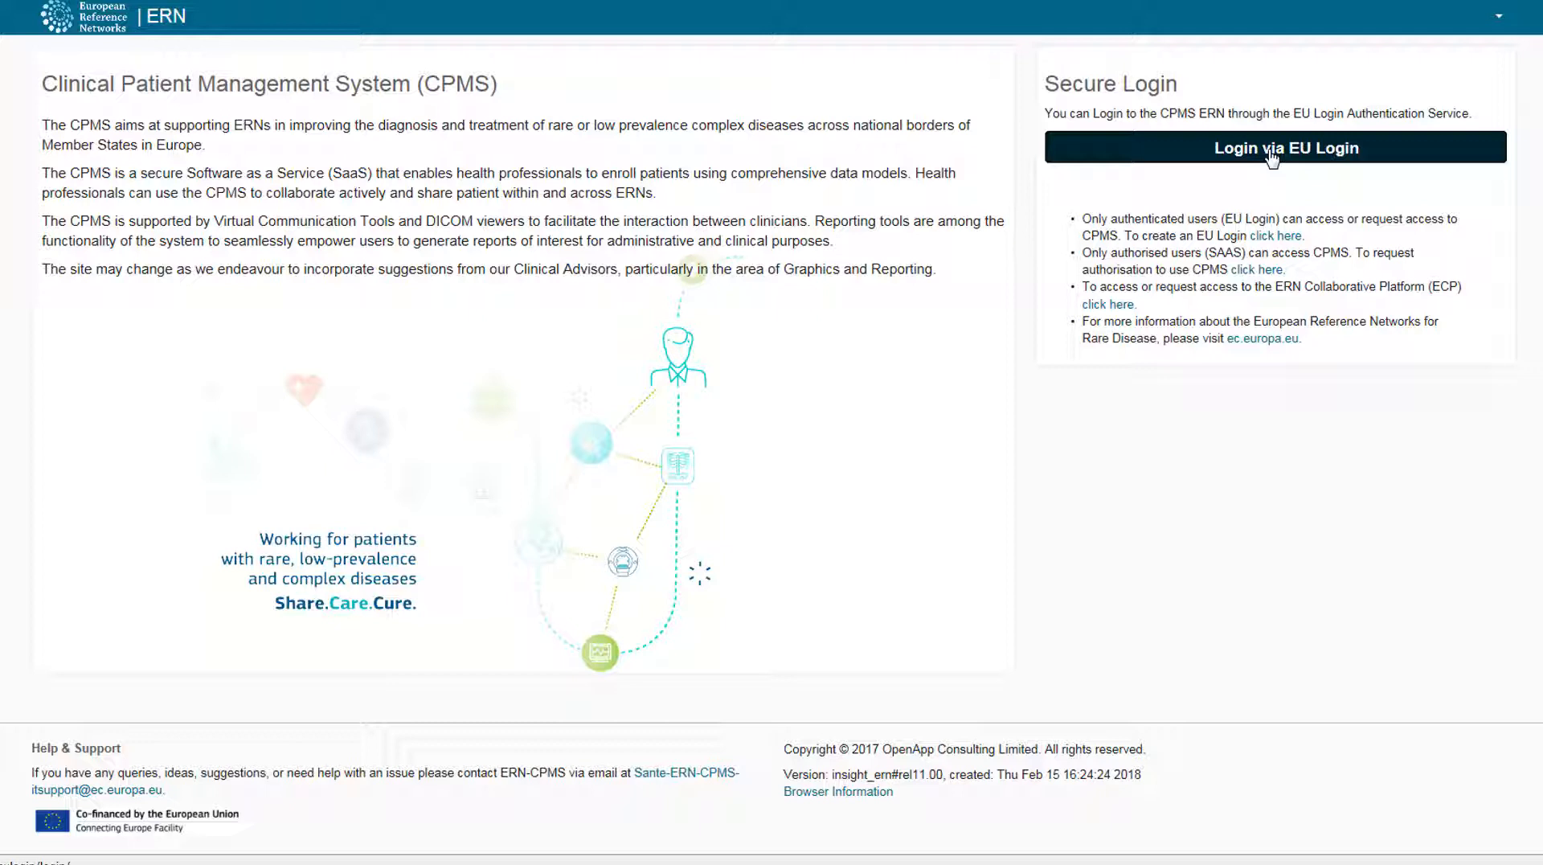
{"action": "left_click", "coordinate": [1272, 158]}
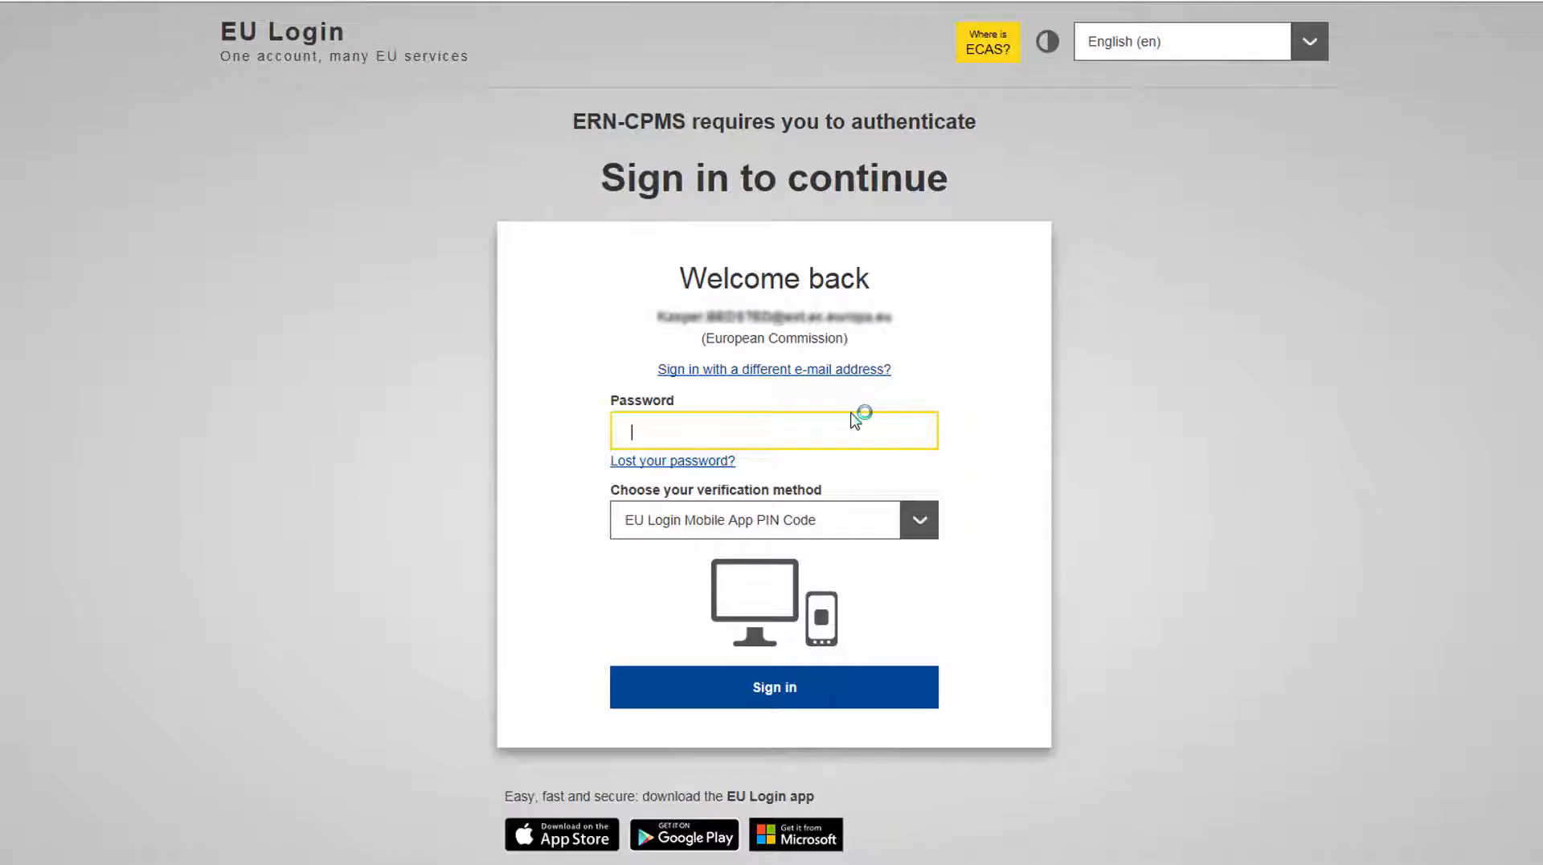
{"action": "left_click", "coordinate": [912, 523]}
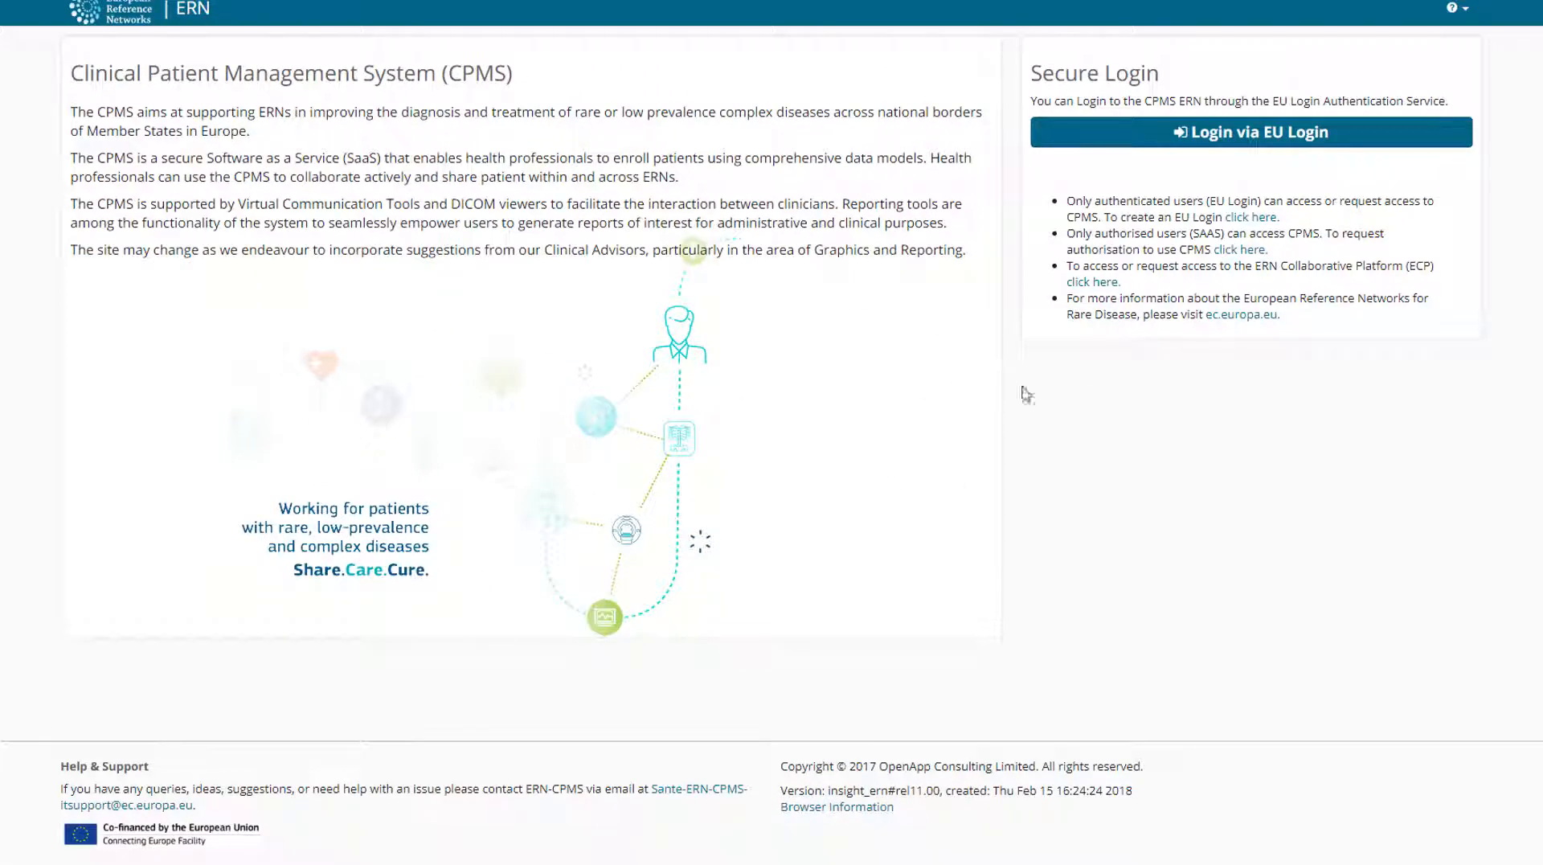
Sign in to EU Login with the account password and go to My Account.
{"action": "left_click", "coordinate": [1264, 225]}
{"action": "left_click", "coordinate": [664, 344]}
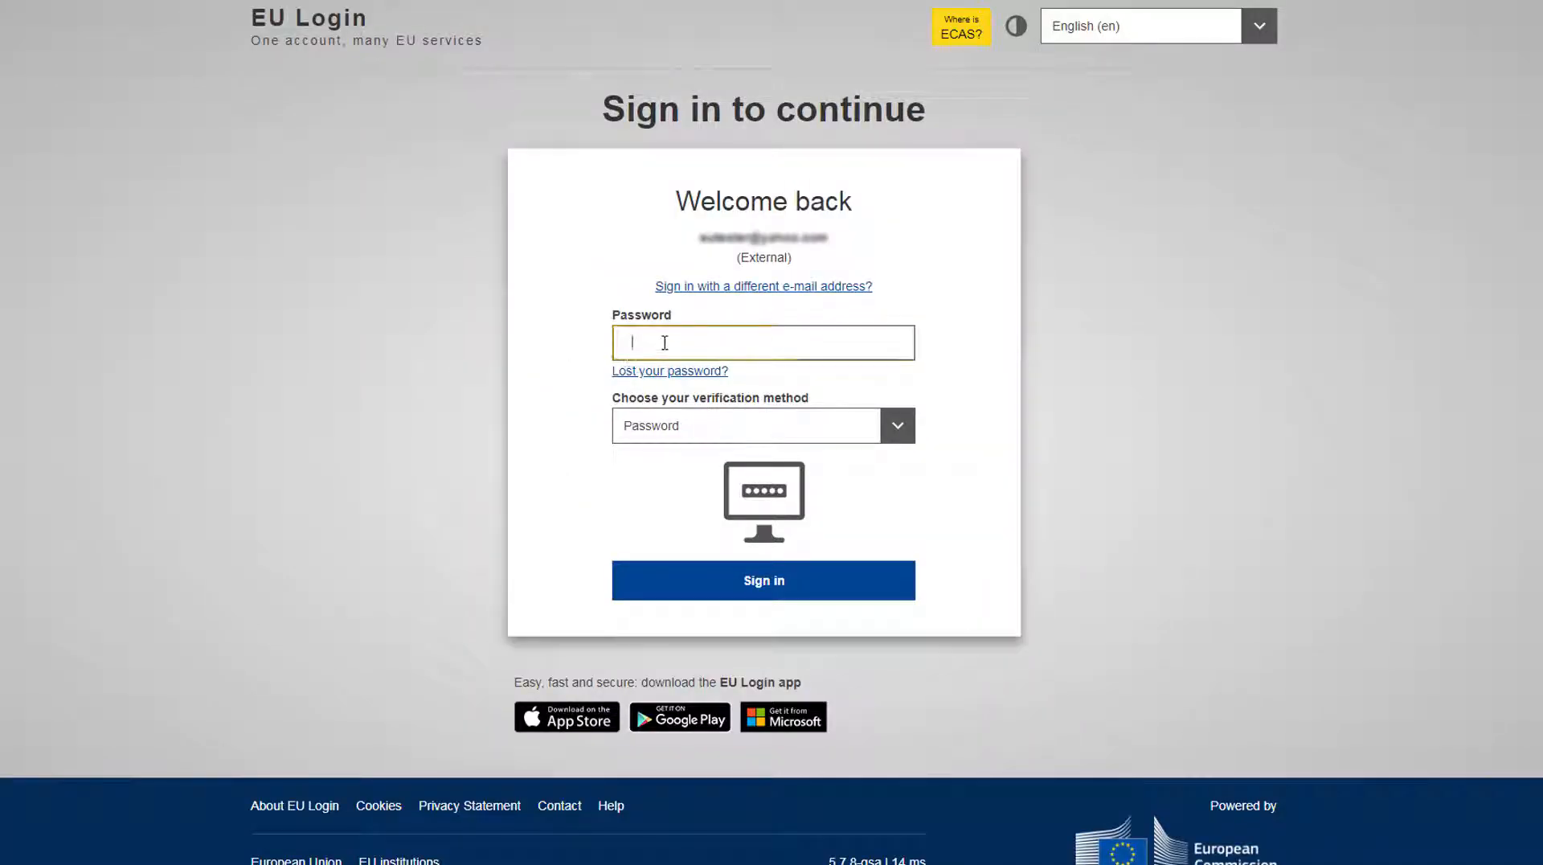
{"action": "type", "text": "password"}
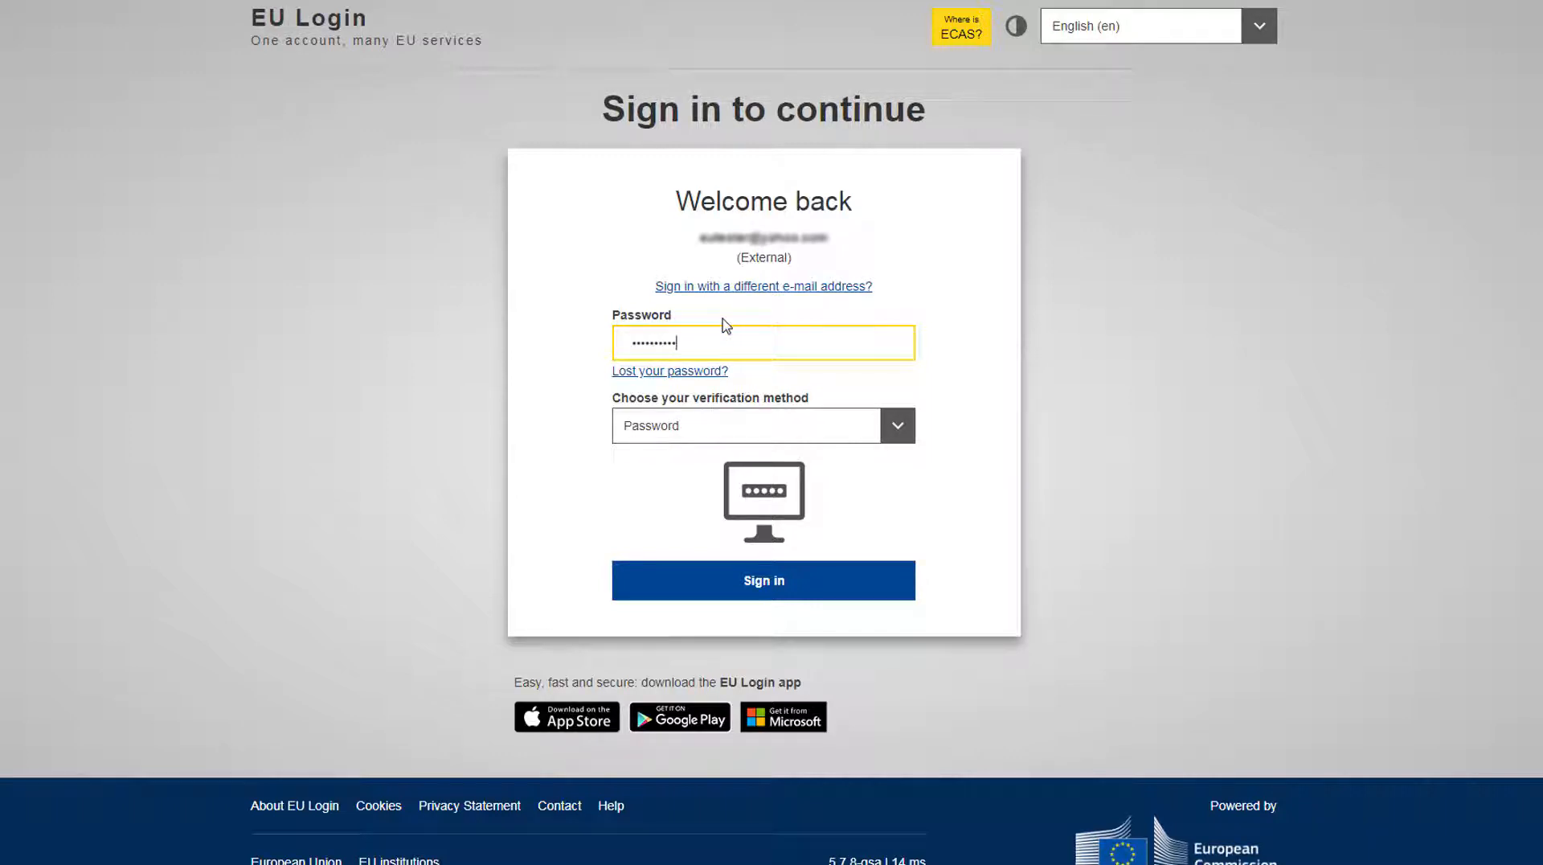
{"action": "key", "text": "Return"}
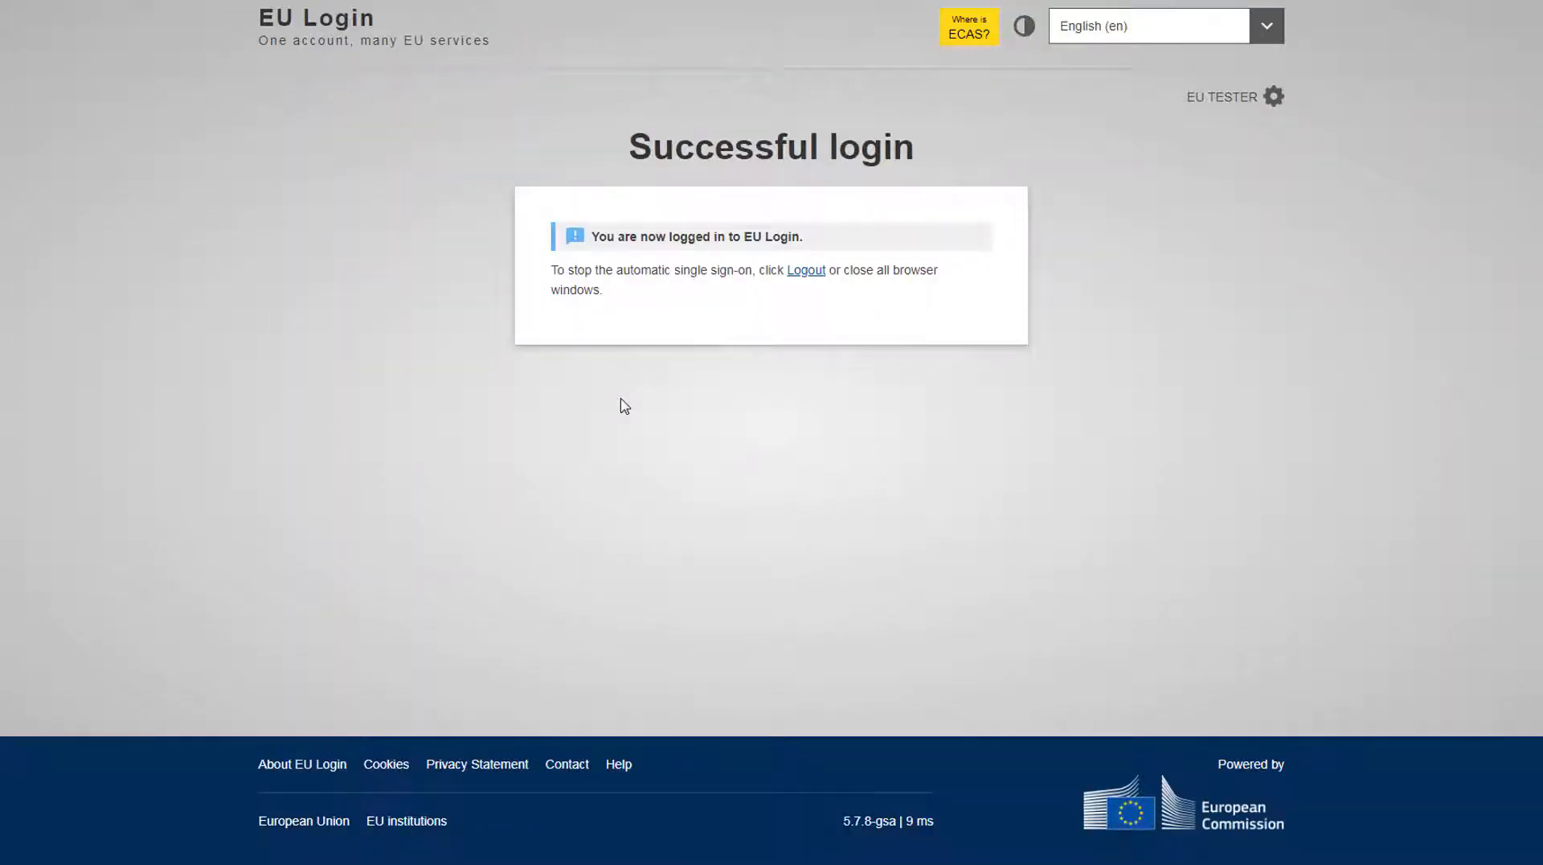
{"action": "left_click", "coordinate": [1273, 96]}
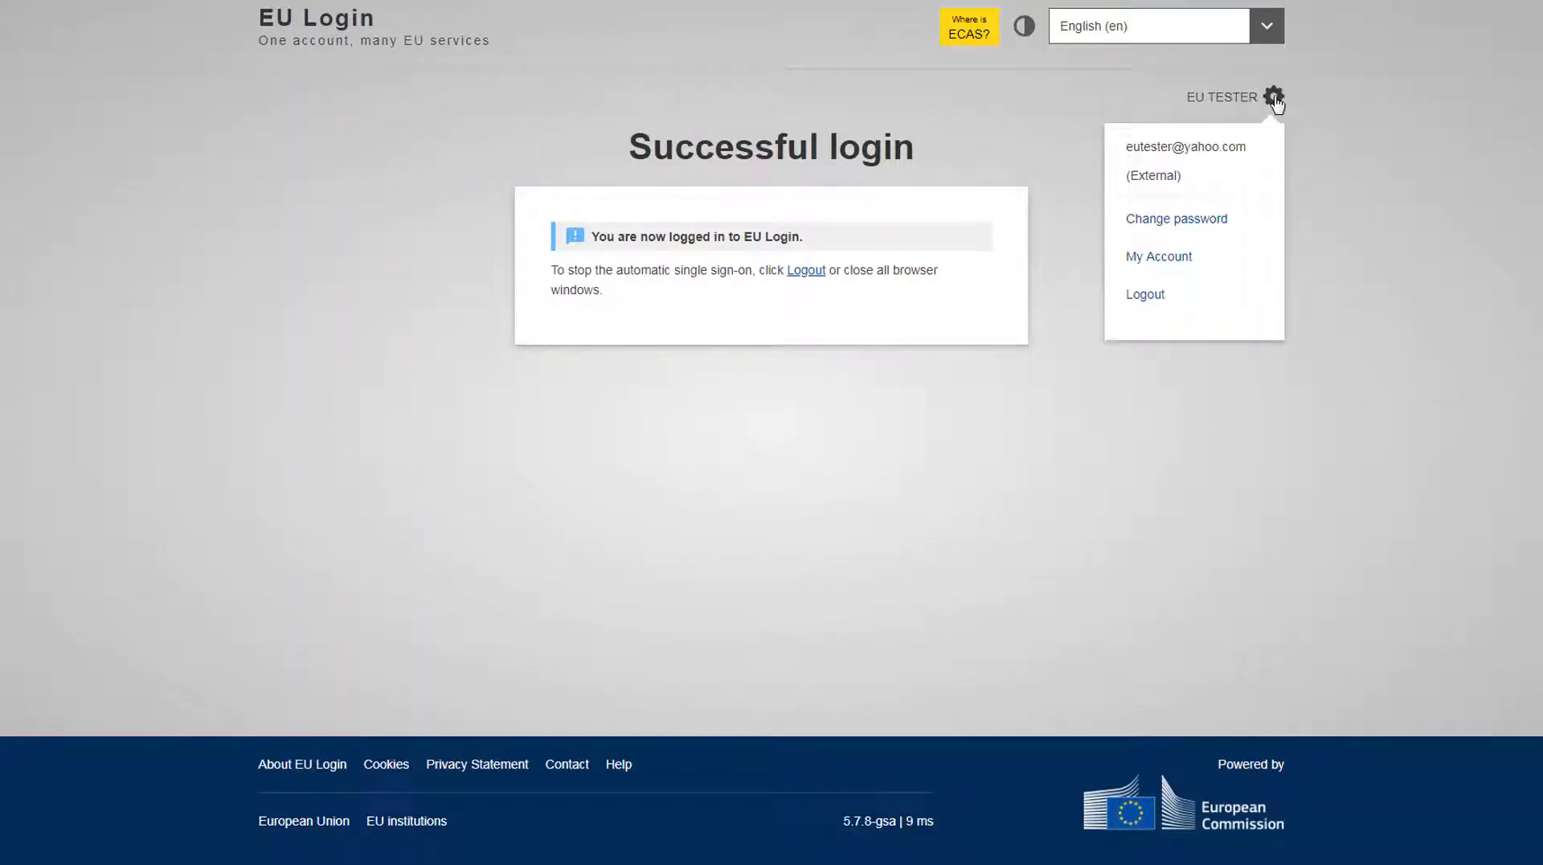
{"action": "left_click", "coordinate": [1163, 258]}
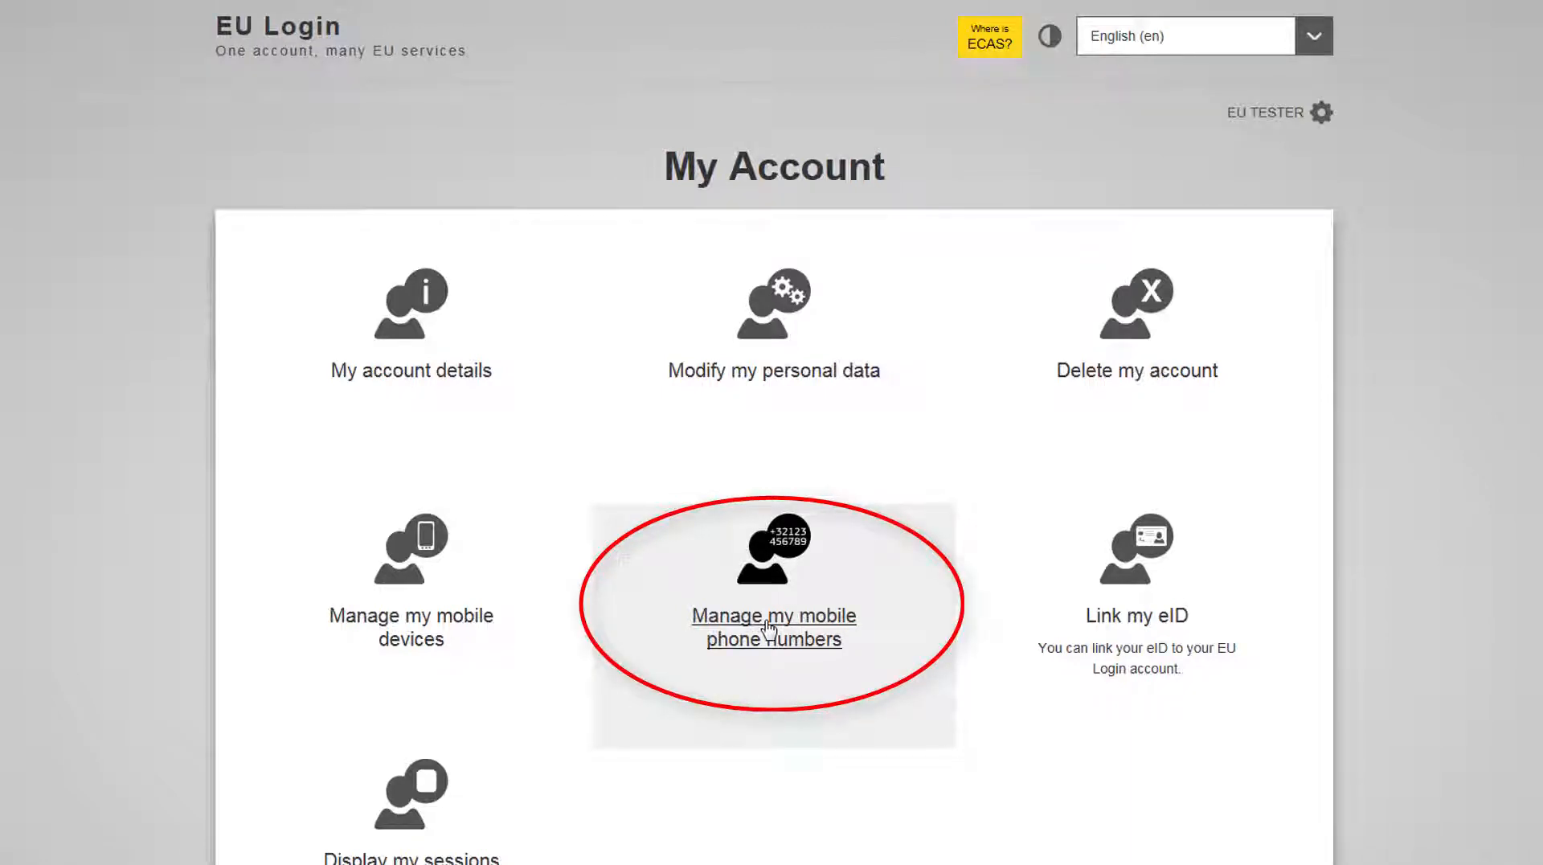
Add the mobile phone number and confirm it with the challenge code from the SMS.
{"action": "left_click", "coordinate": [767, 630]}
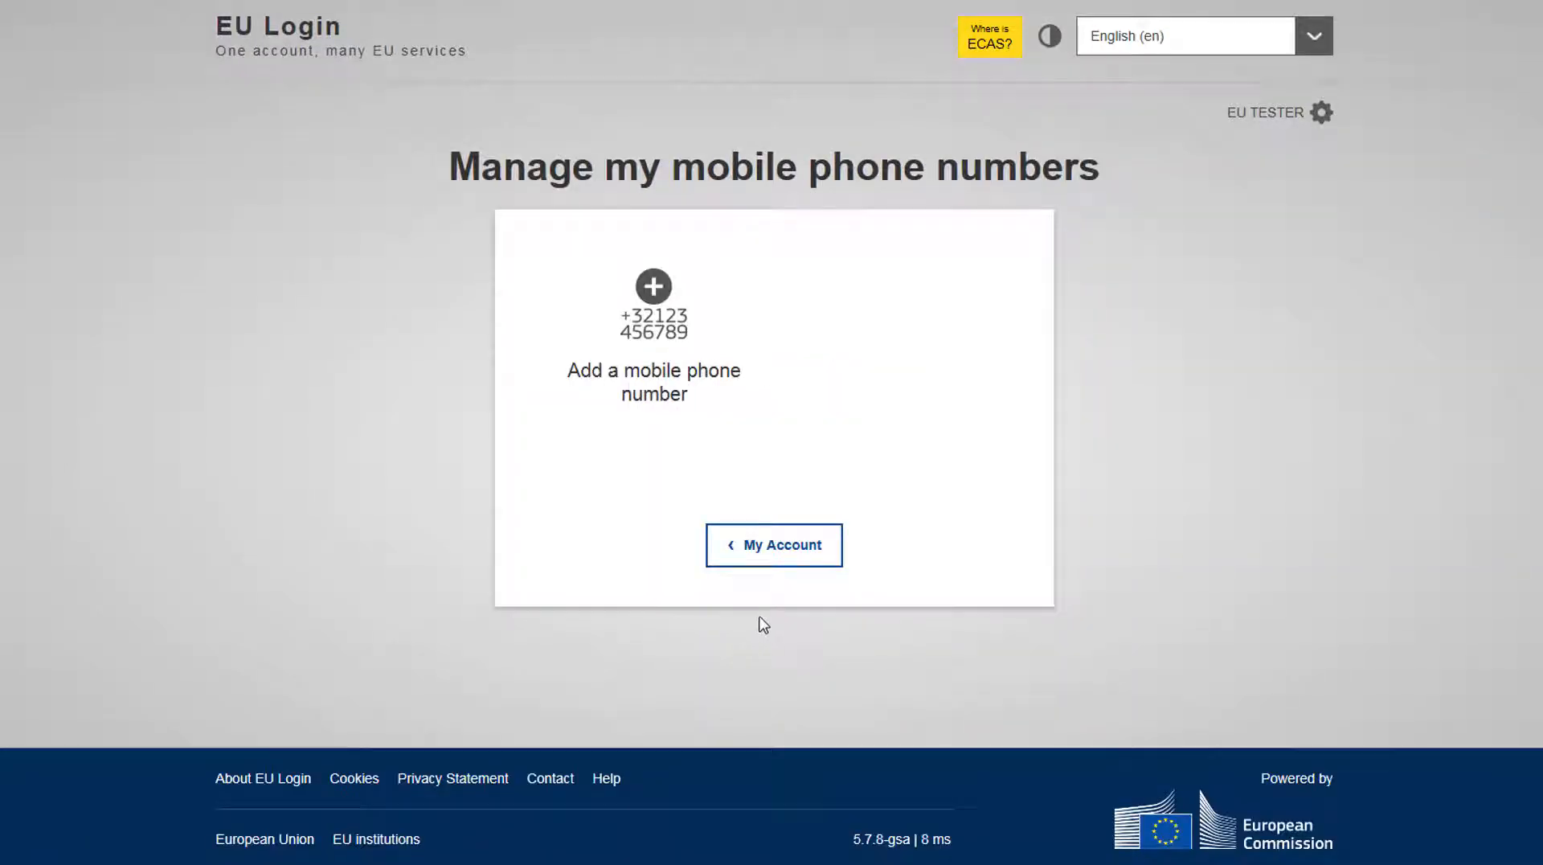
{"action": "left_click", "coordinate": [658, 394]}
{"action": "key", "text": "ctrl+v"}
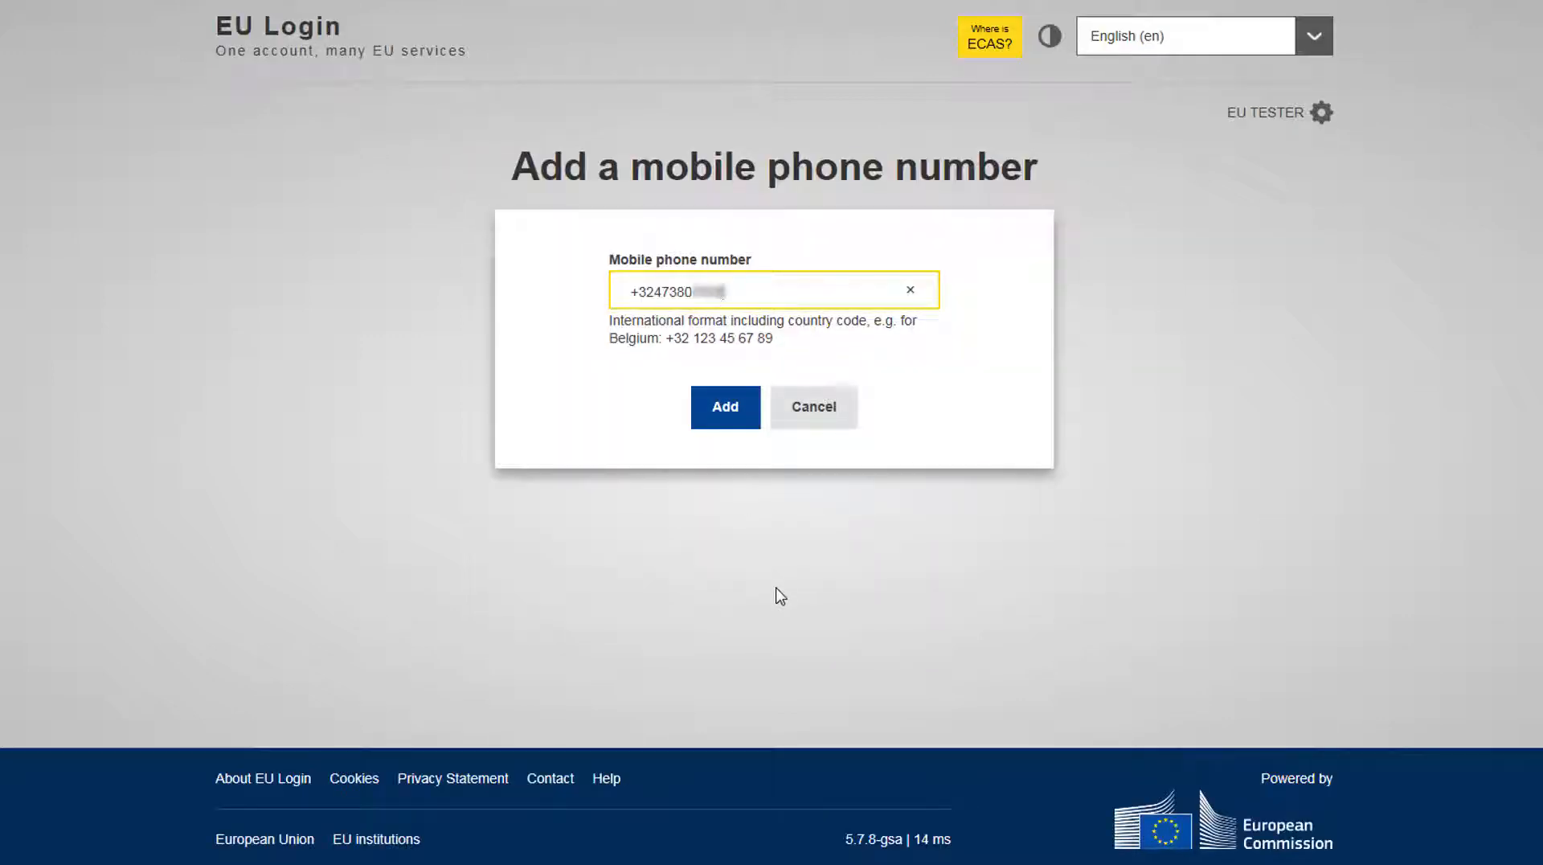
{"action": "left_click", "coordinate": [719, 412]}
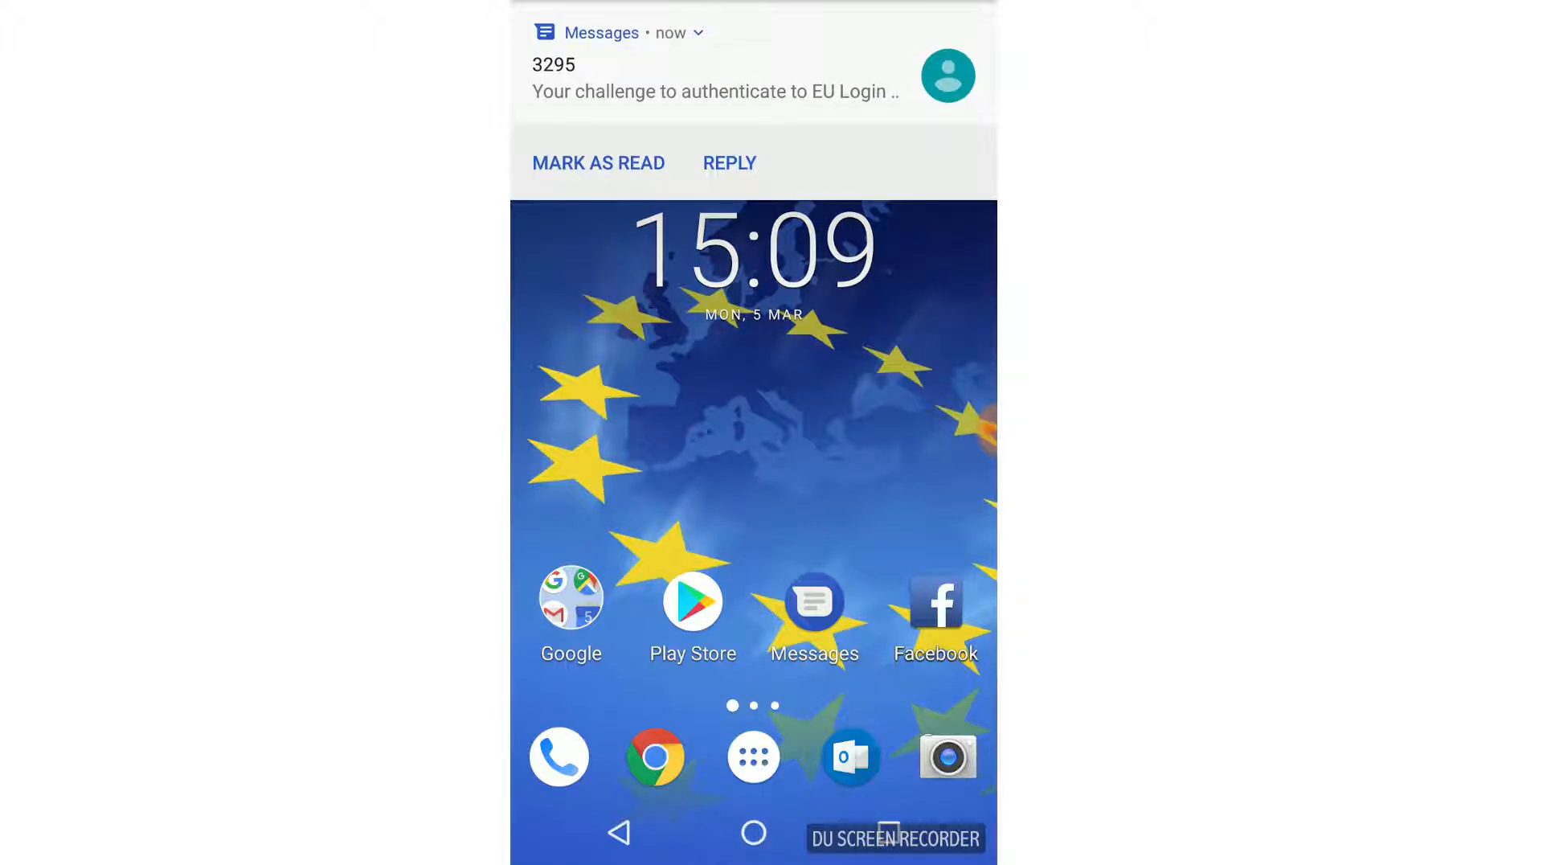
{"action": "left_click", "coordinate": [714, 81]}
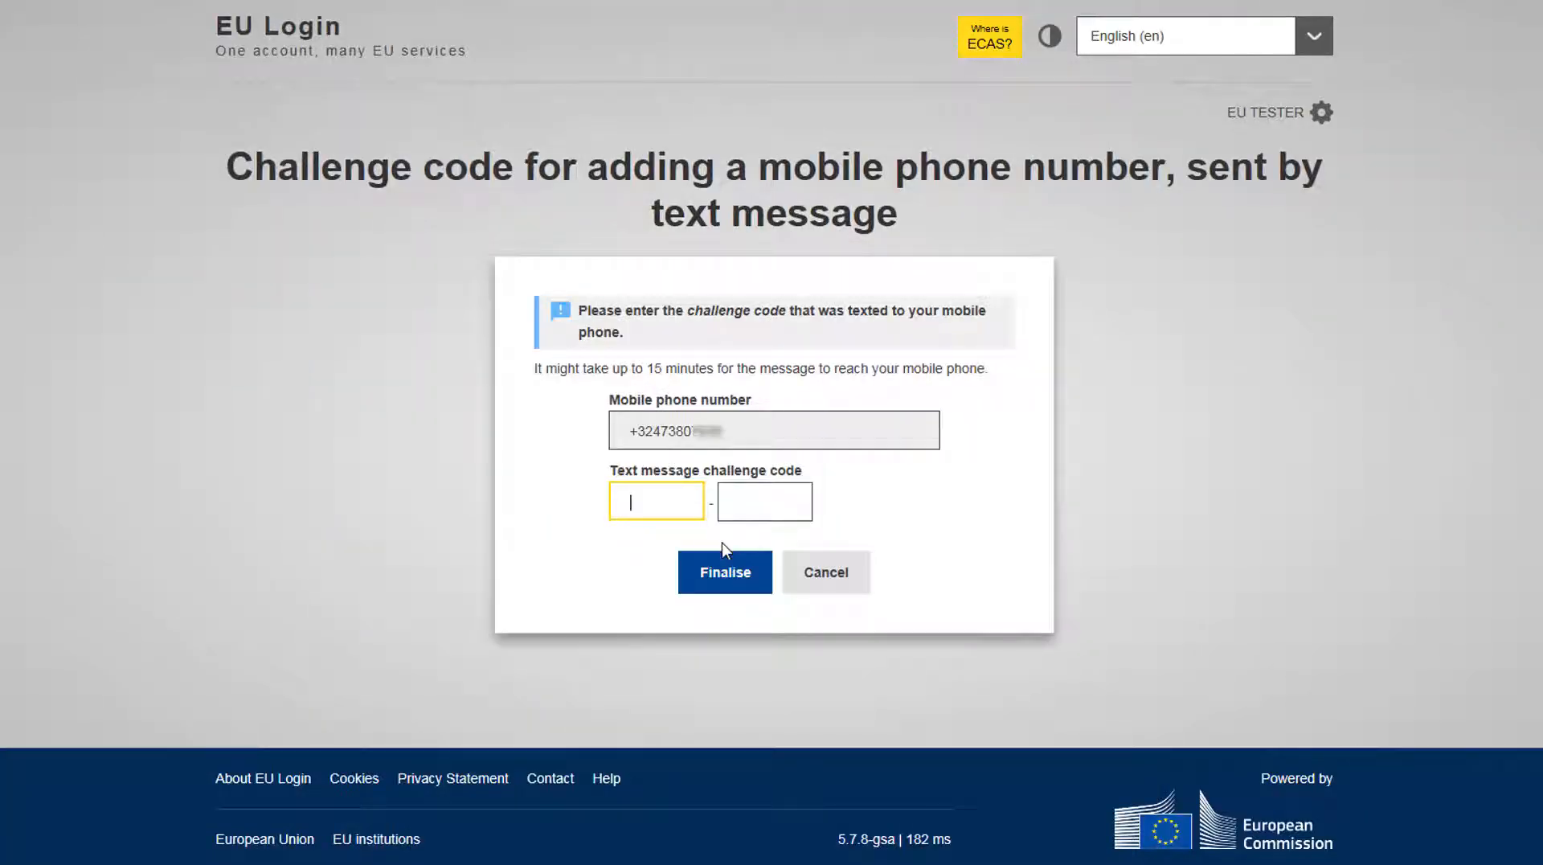
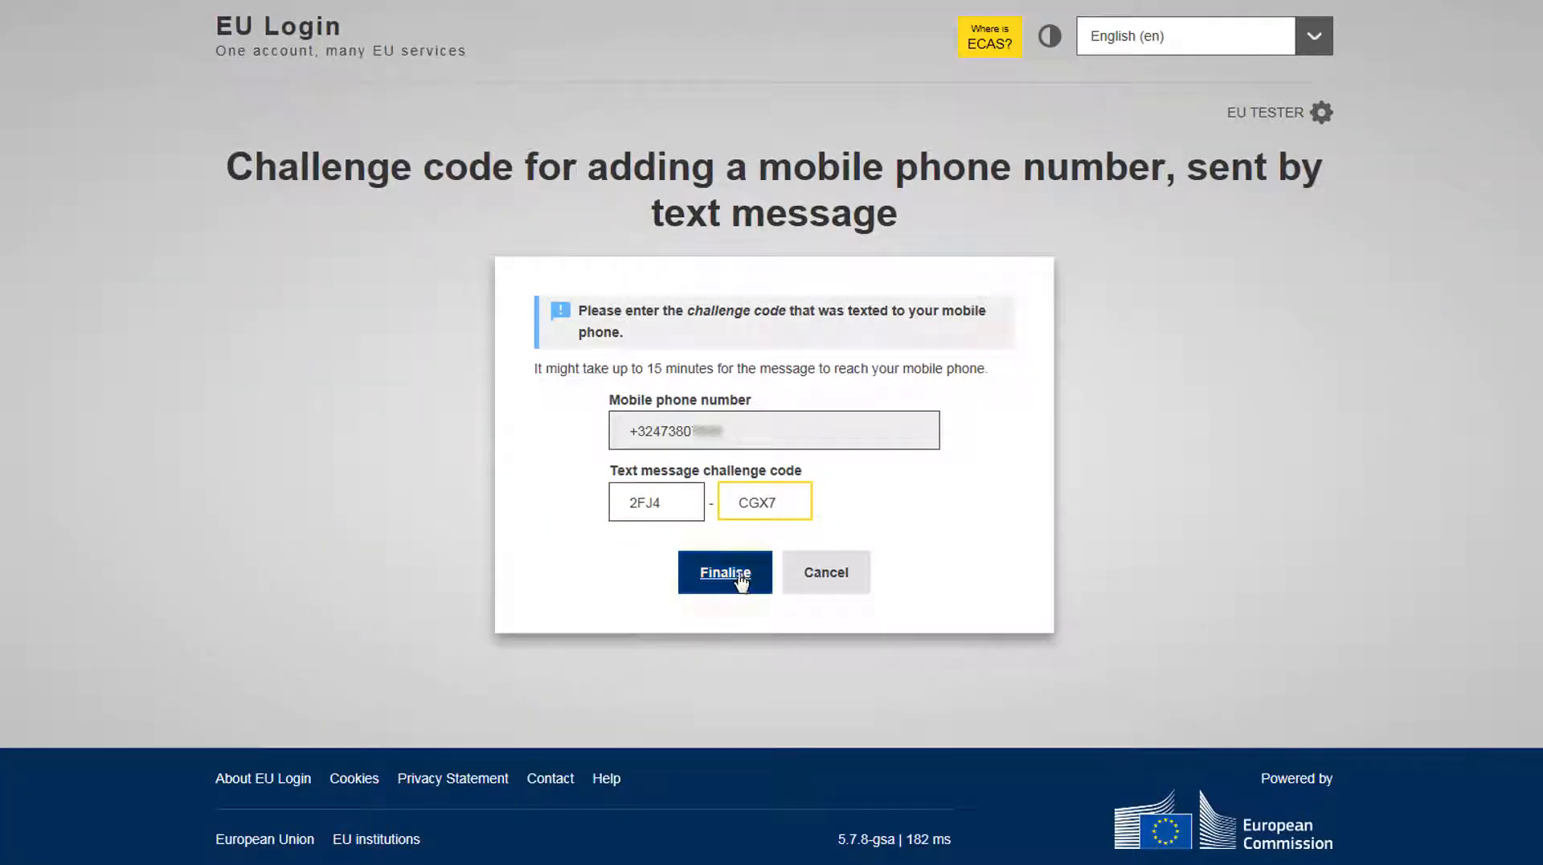
{"action": "left_click", "coordinate": [741, 581]}
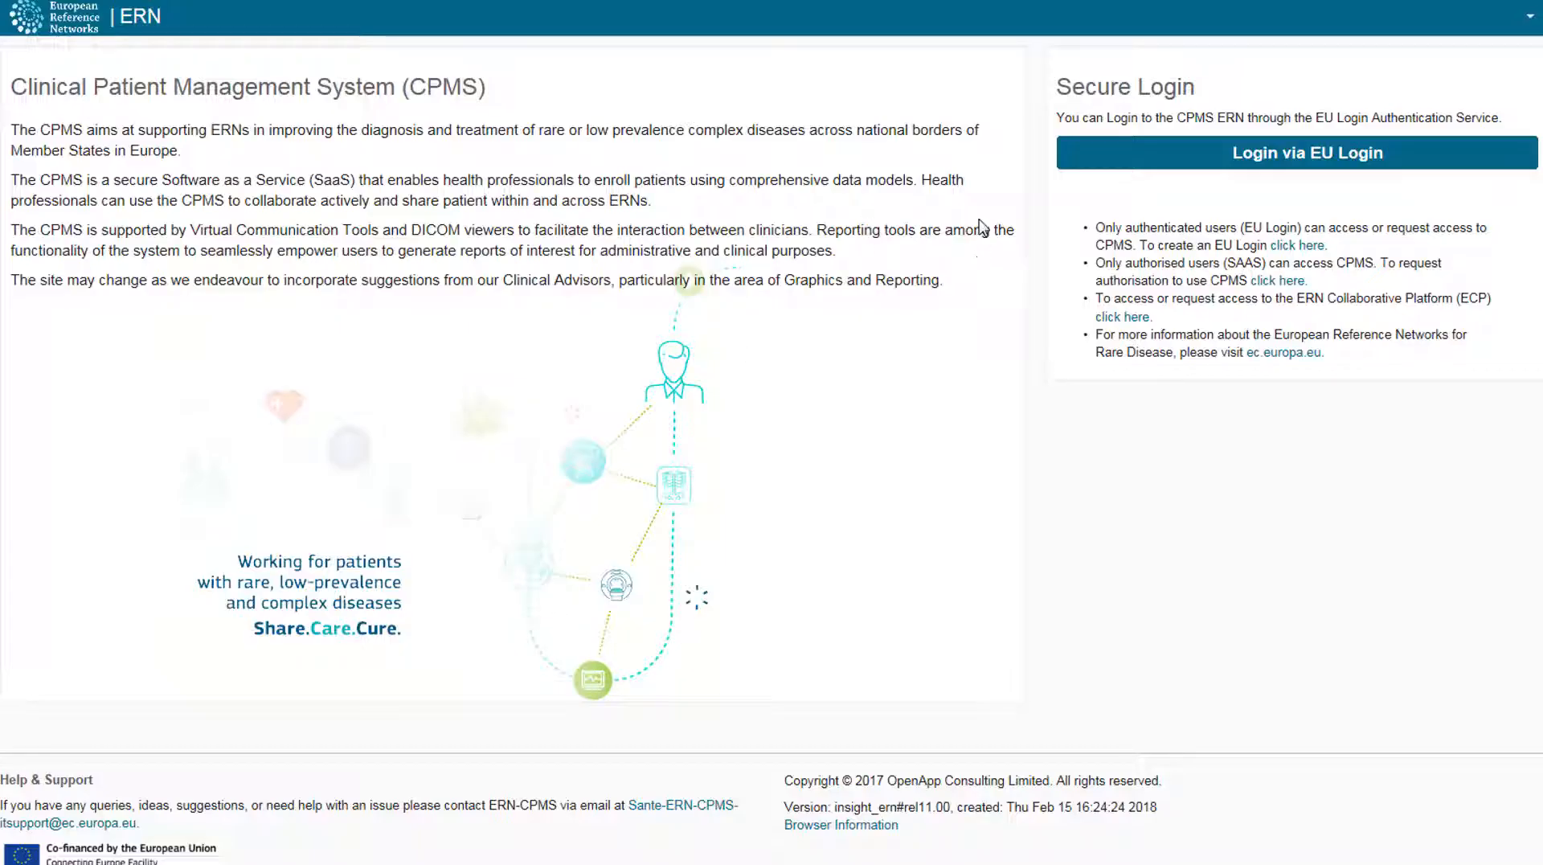
Sign in with Mobile Phone + SMS: password, phone number, then the texted challenge code.
{"action": "left_click", "coordinate": [1329, 157]}
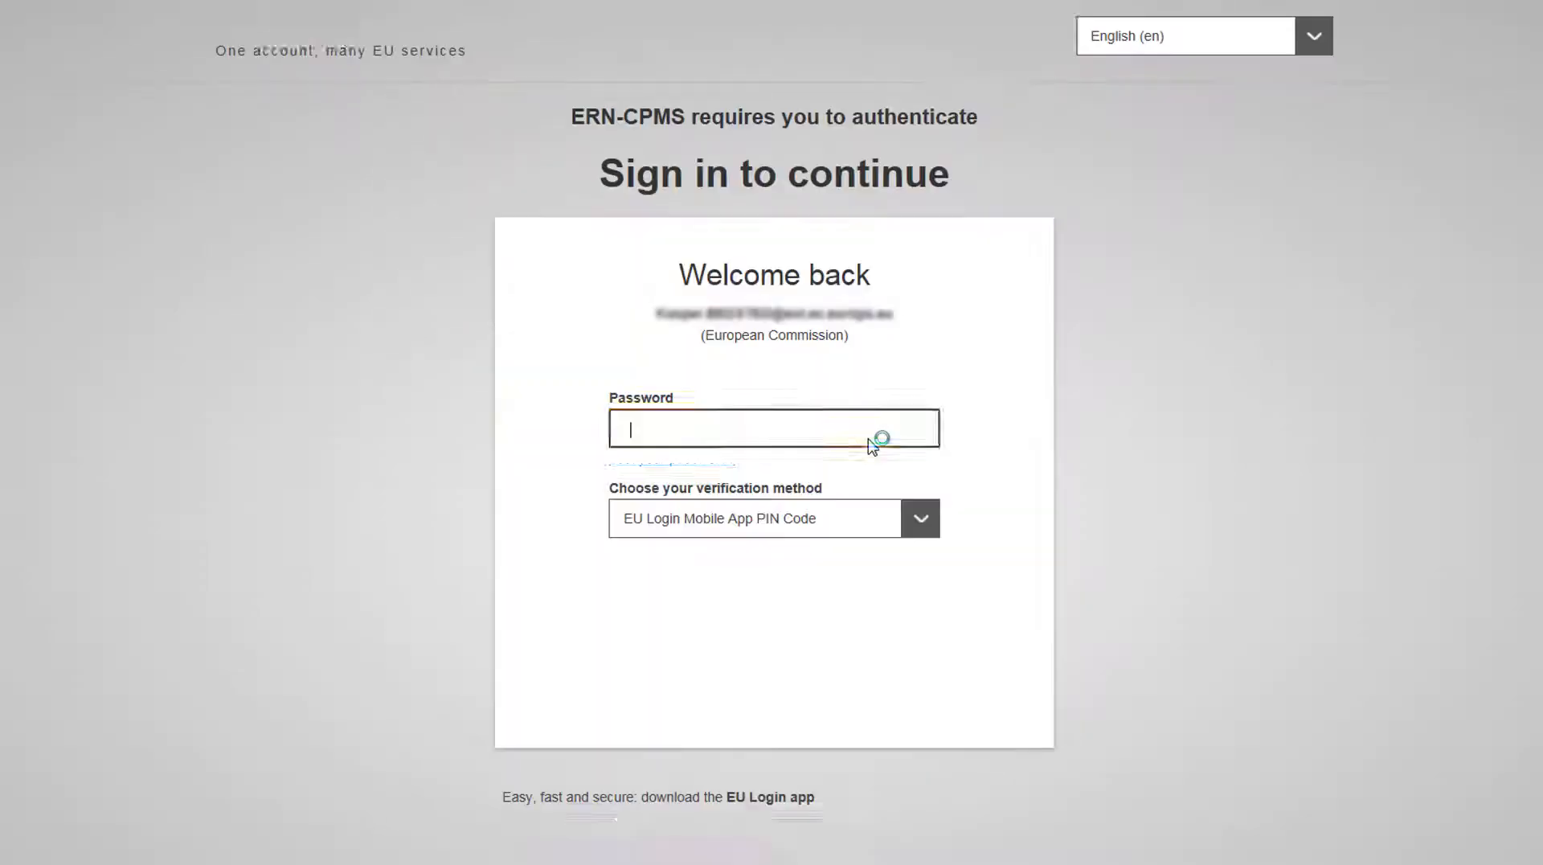
{"action": "left_click", "coordinate": [916, 522]}
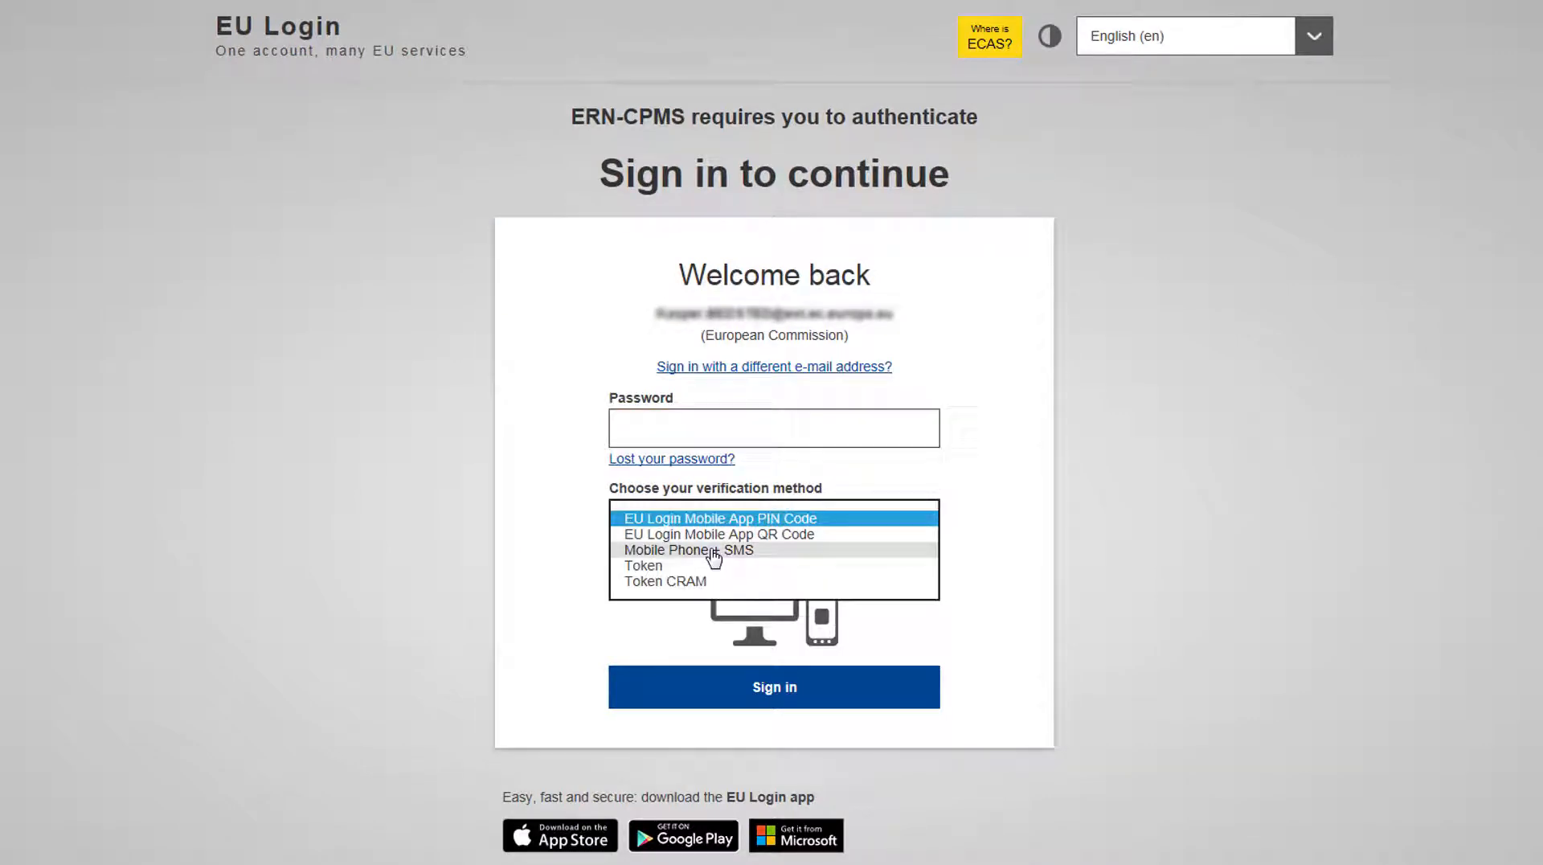
{"action": "left_click", "coordinate": [916, 550]}
{"action": "left_click", "coordinate": [731, 420]}
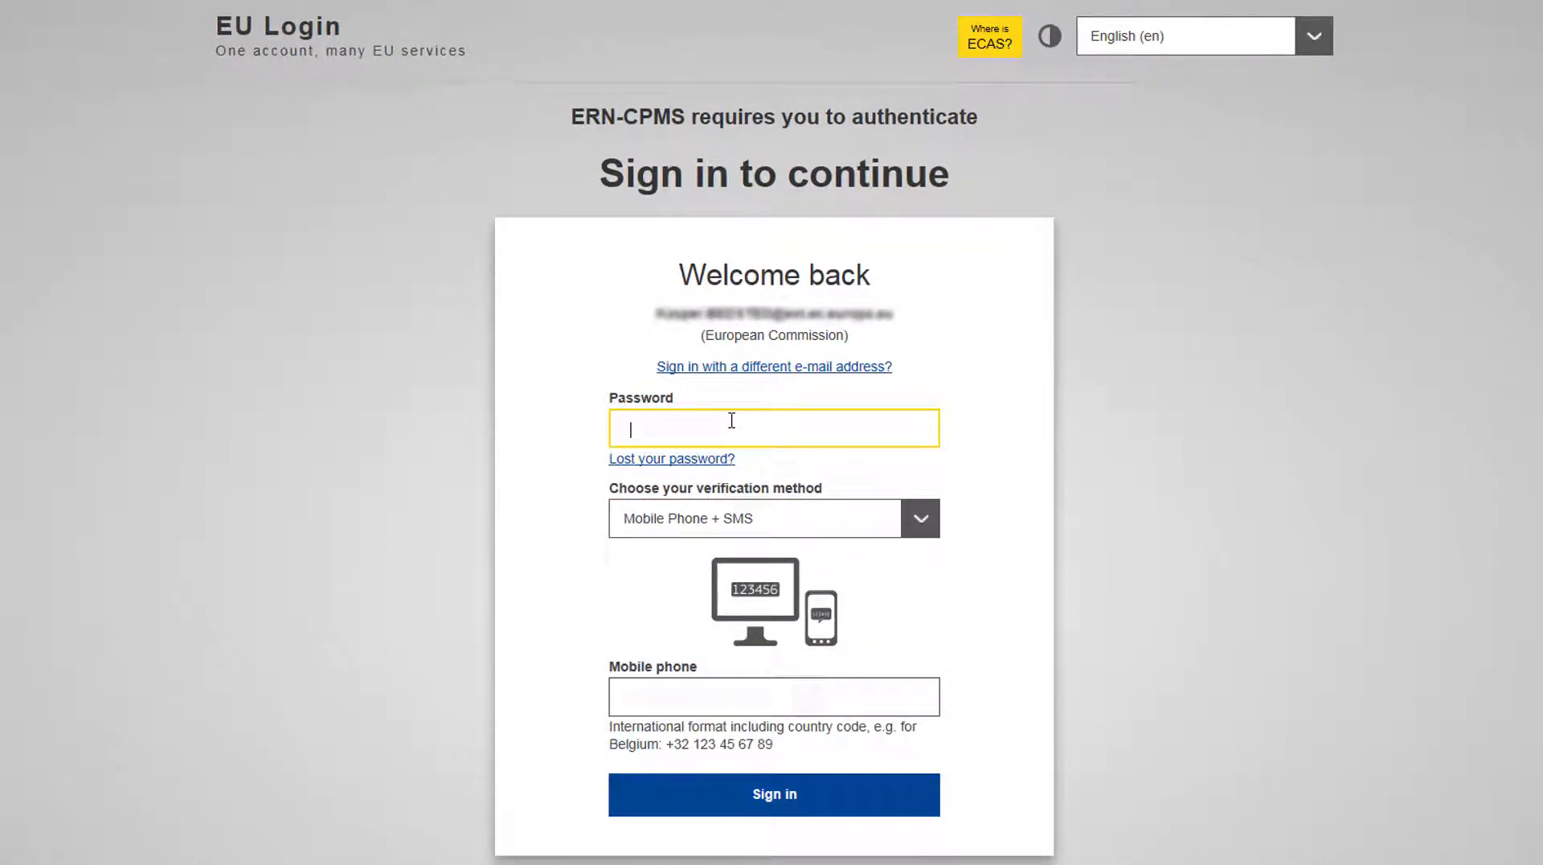
{"action": "key", "text": "ctrl+v"}
{"action": "left_click", "coordinate": [693, 709]}
{"action": "type", "text": "+"}
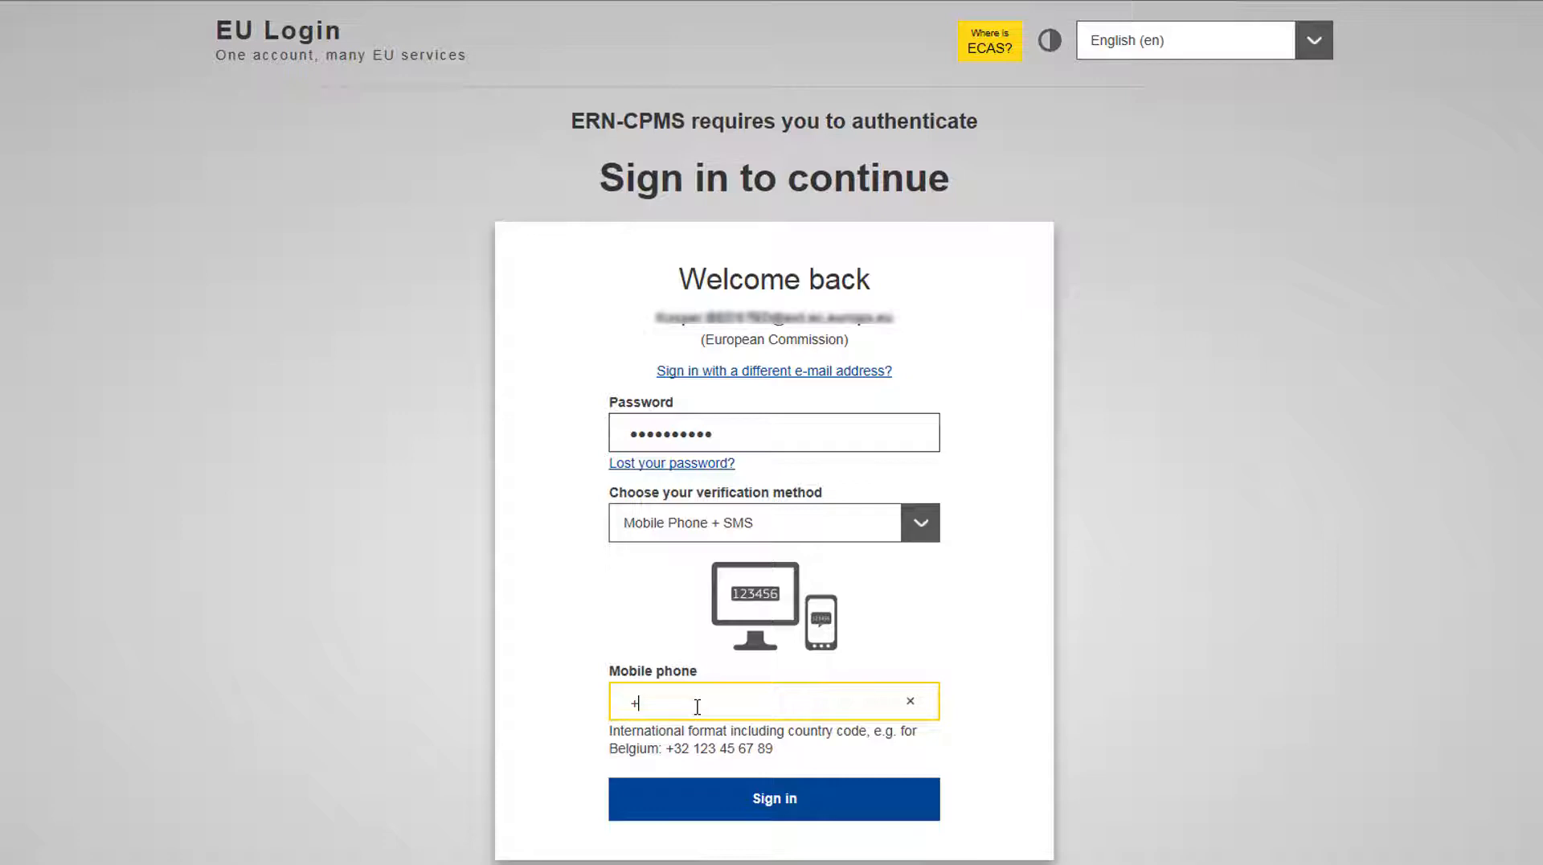
{"action": "type", "text": "324"}
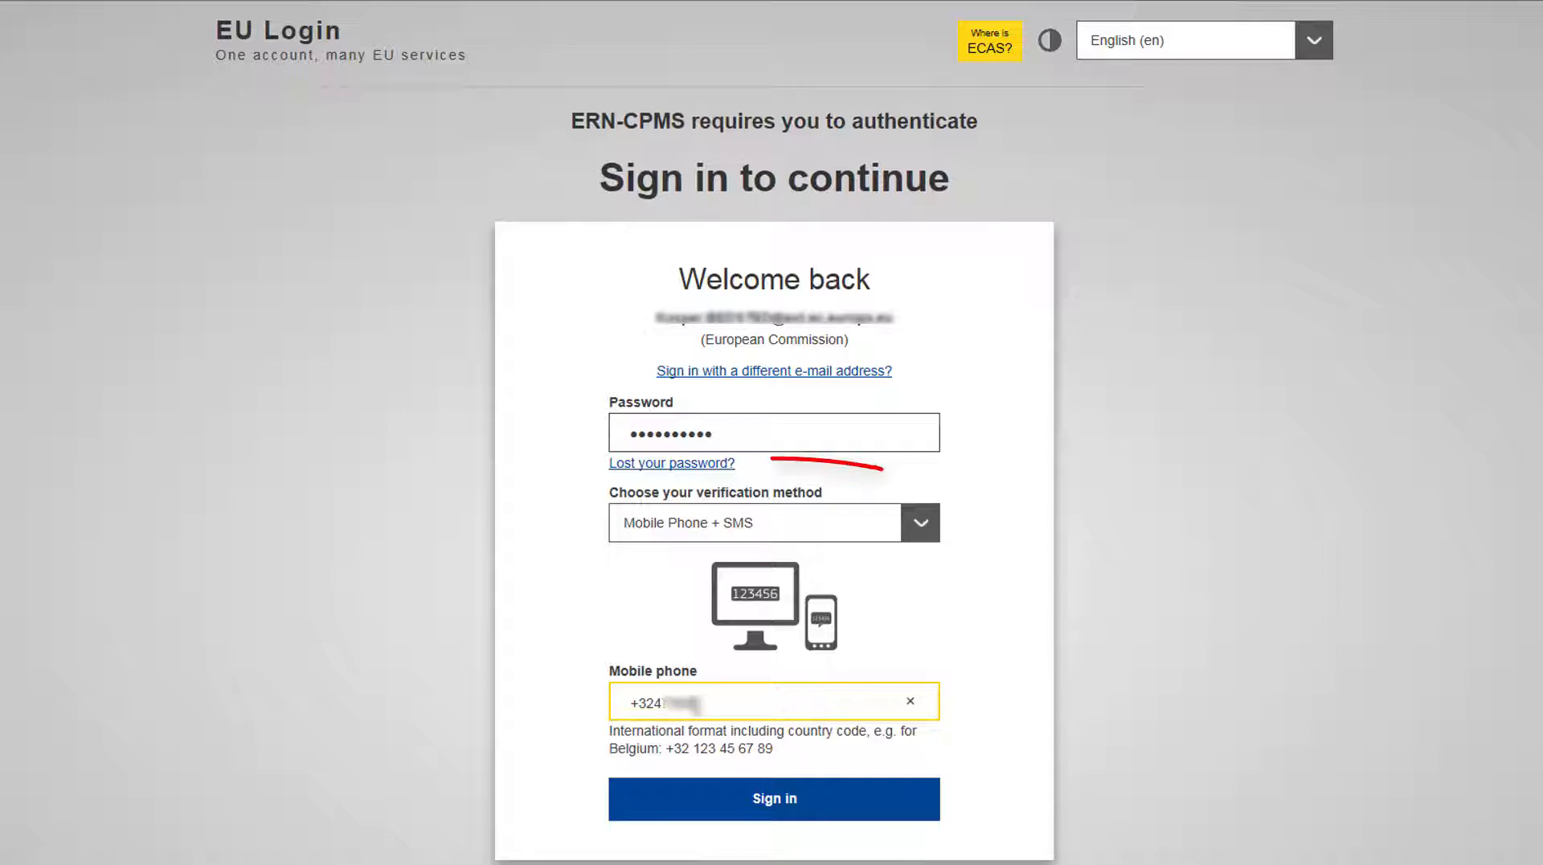
{"action": "type", "text": "0000"}
{"action": "left_click", "coordinate": [821, 804]}
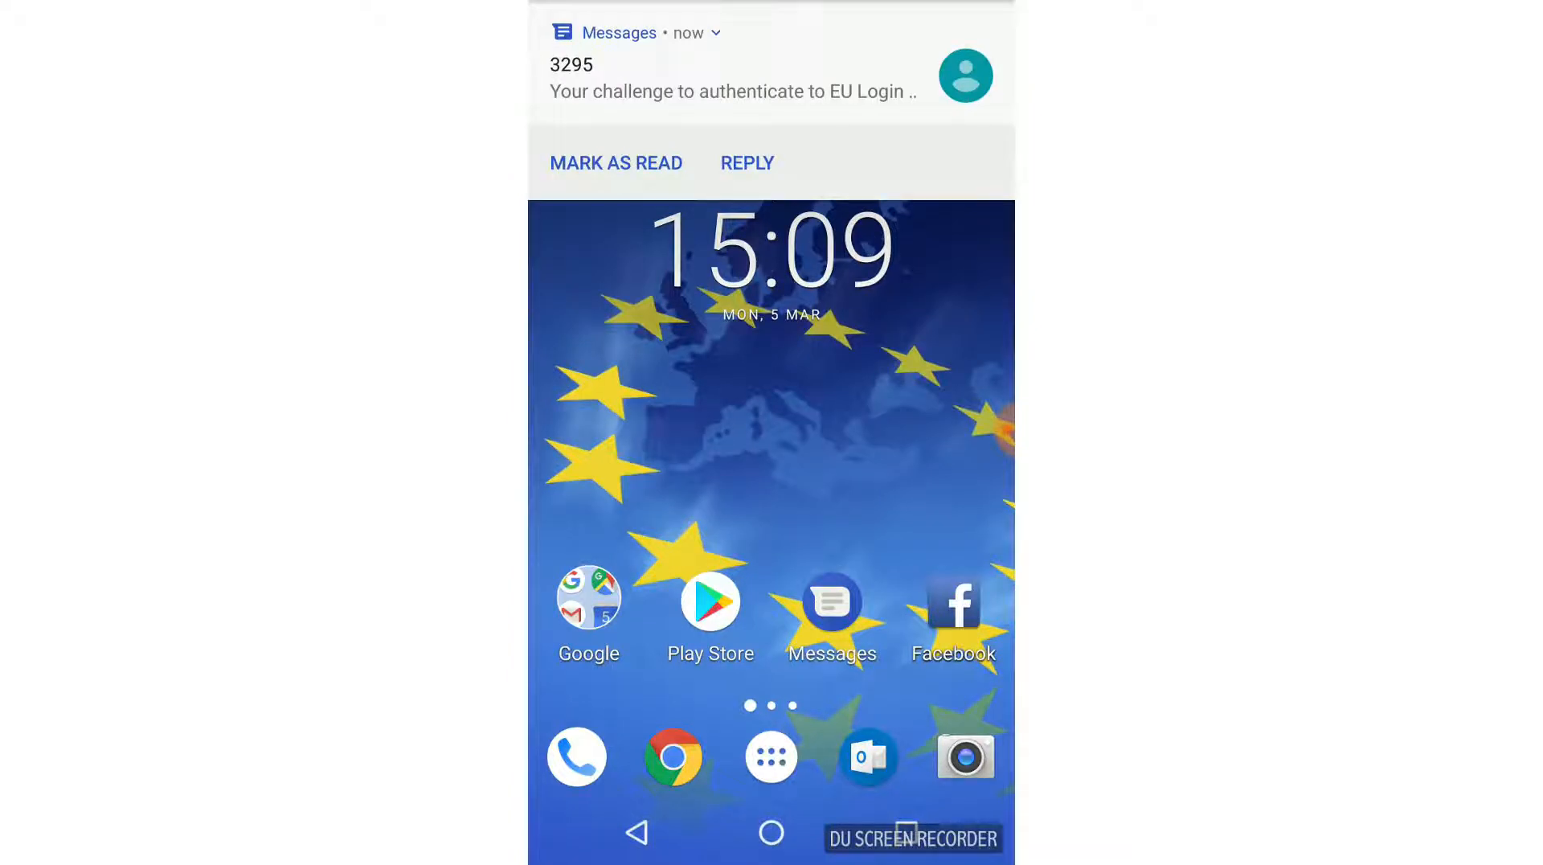
{"action": "left_click", "coordinate": [644, 77]}
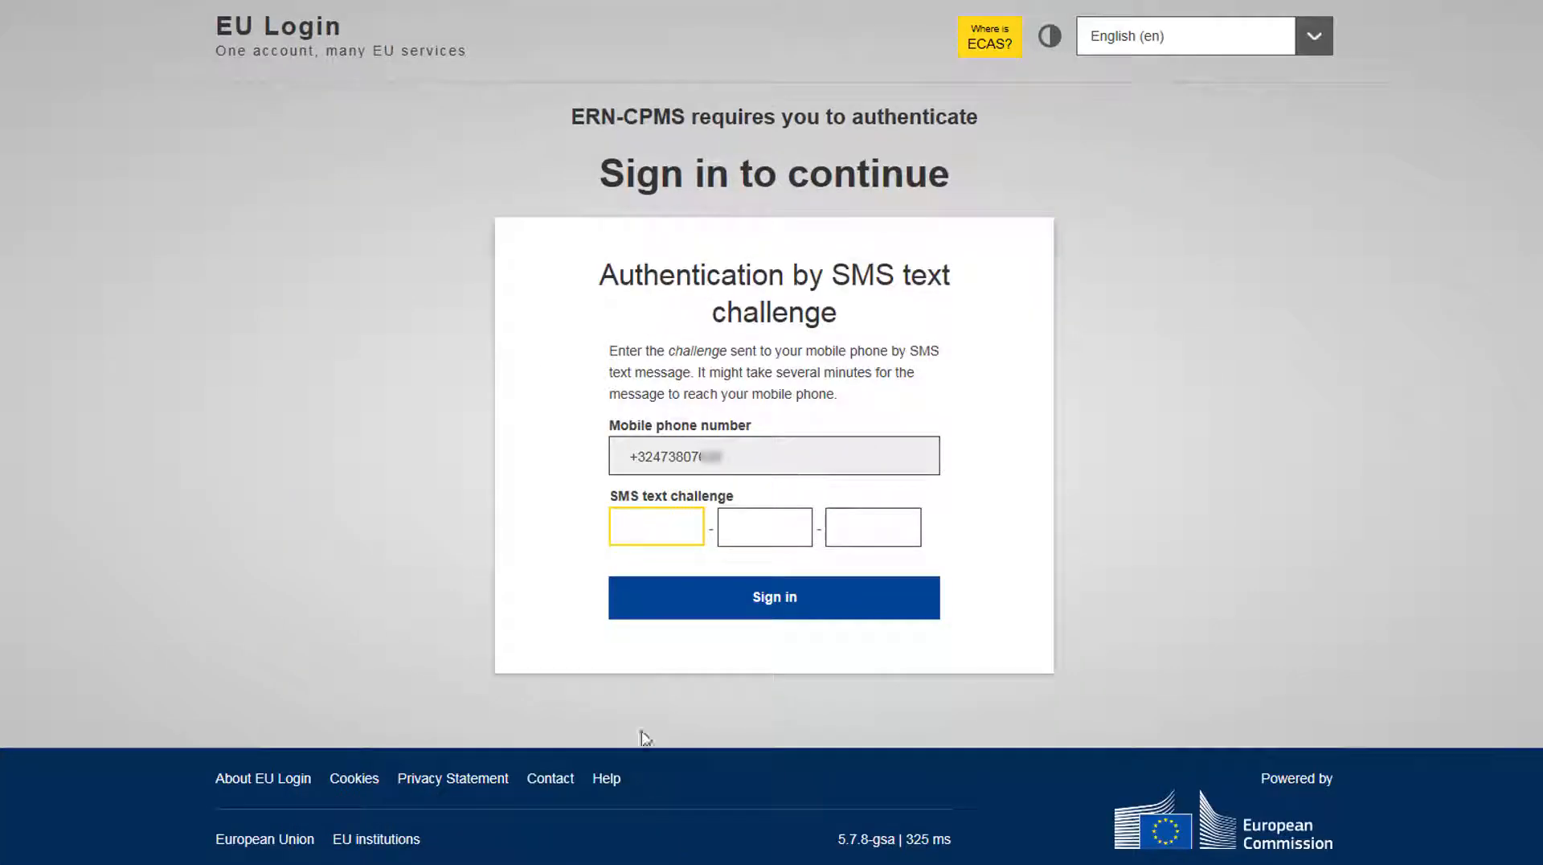
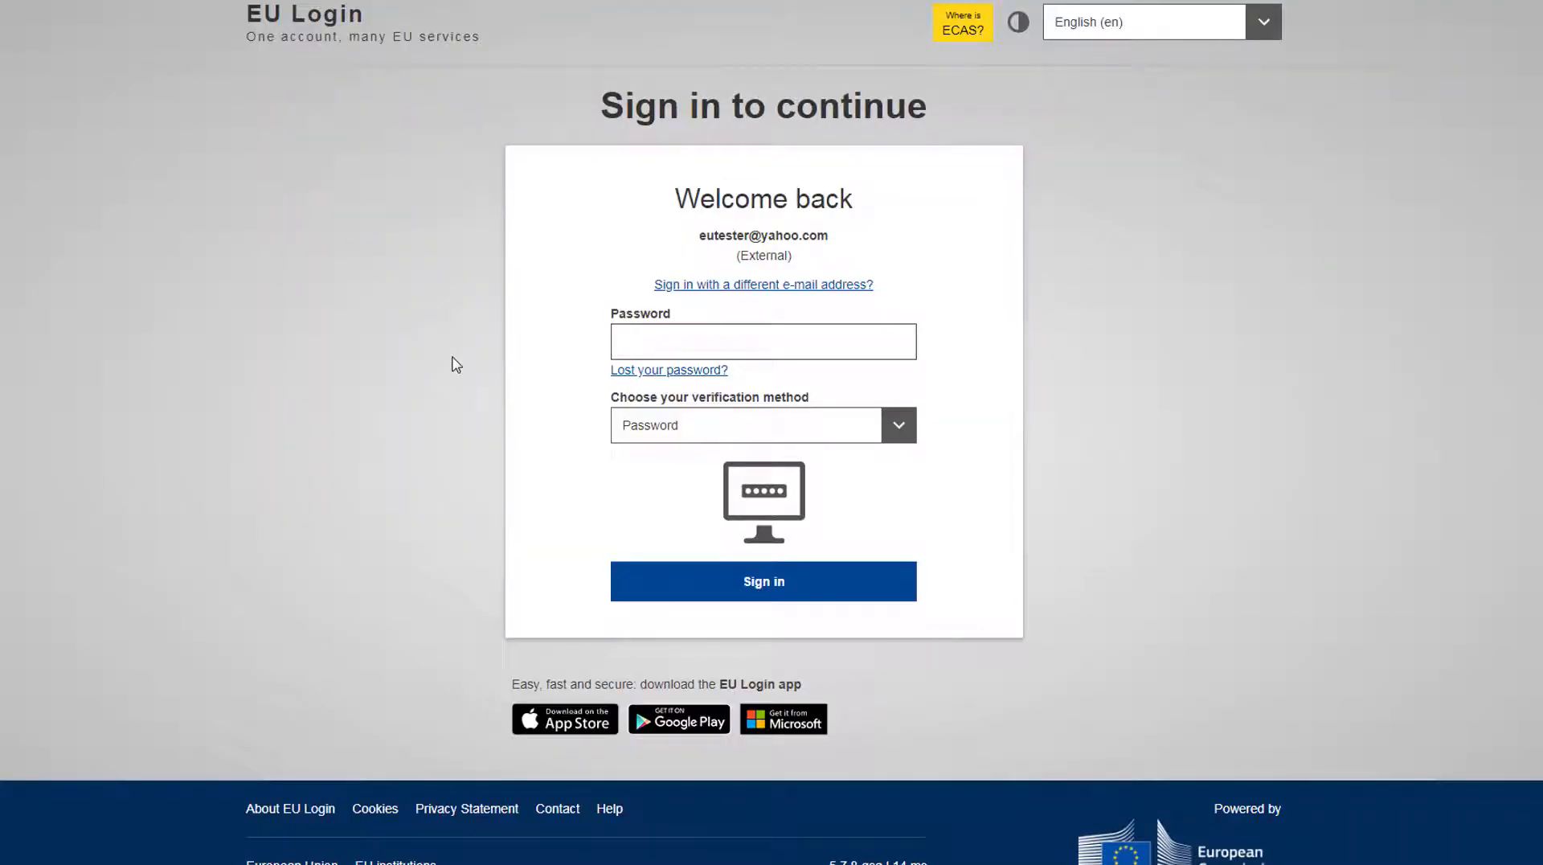
Sign in to EU Login with the account password and go to My Account.
{"action": "left_click", "coordinate": [724, 326]}
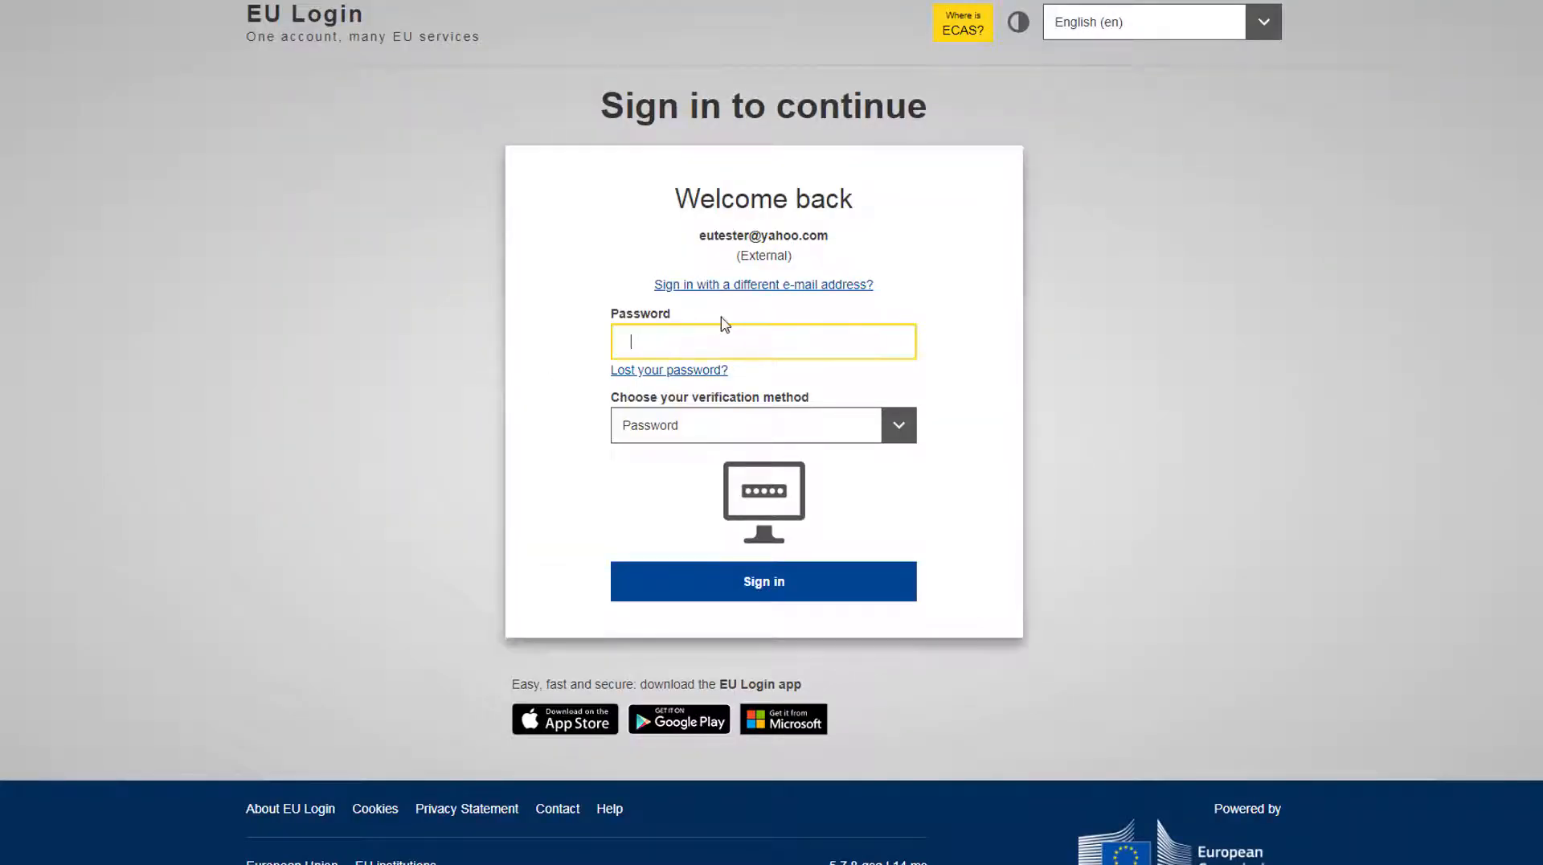
{"action": "type", "text": "••••••••••"}
{"action": "key", "text": "Return"}
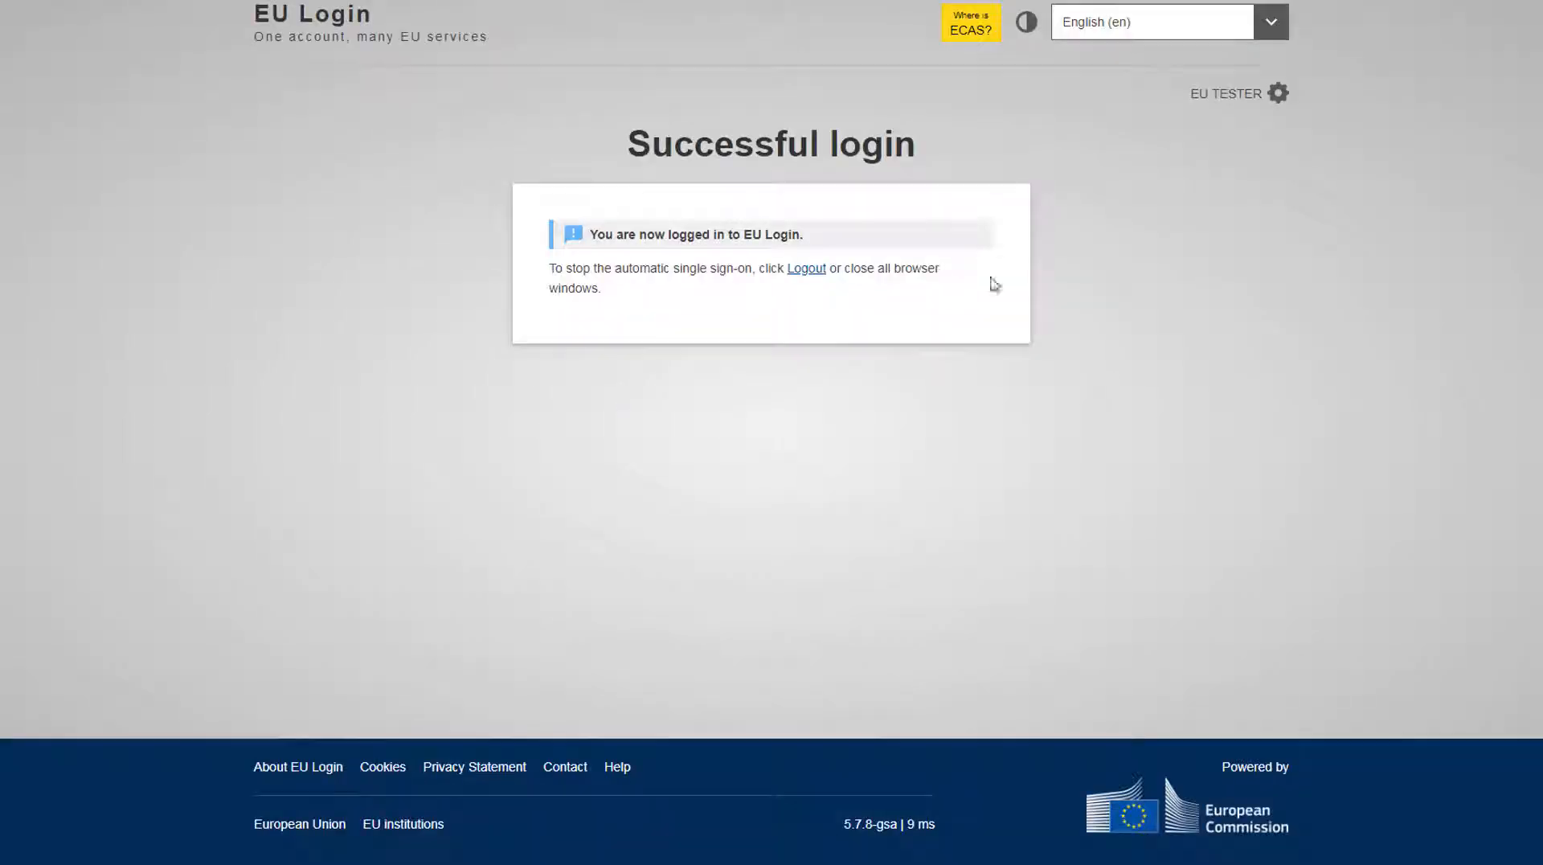
{"action": "left_click", "coordinate": [1278, 93]}
{"action": "left_click", "coordinate": [1165, 259]}
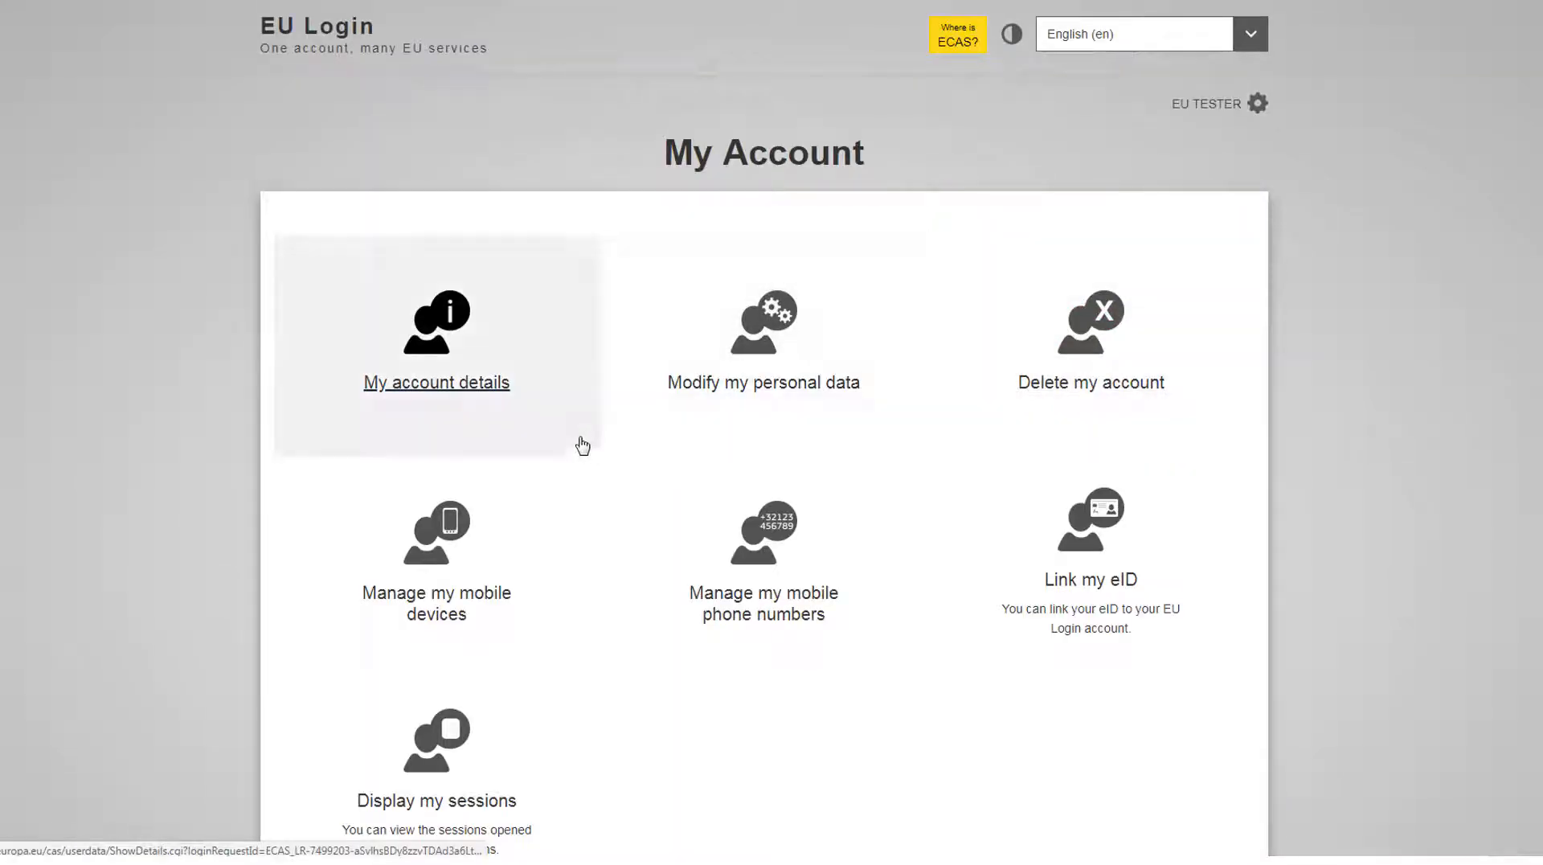
Add a mobile device named 'Wileyfox' with a 4-digit PIN, entered twice.
{"action": "left_click", "coordinate": [607, 598]}
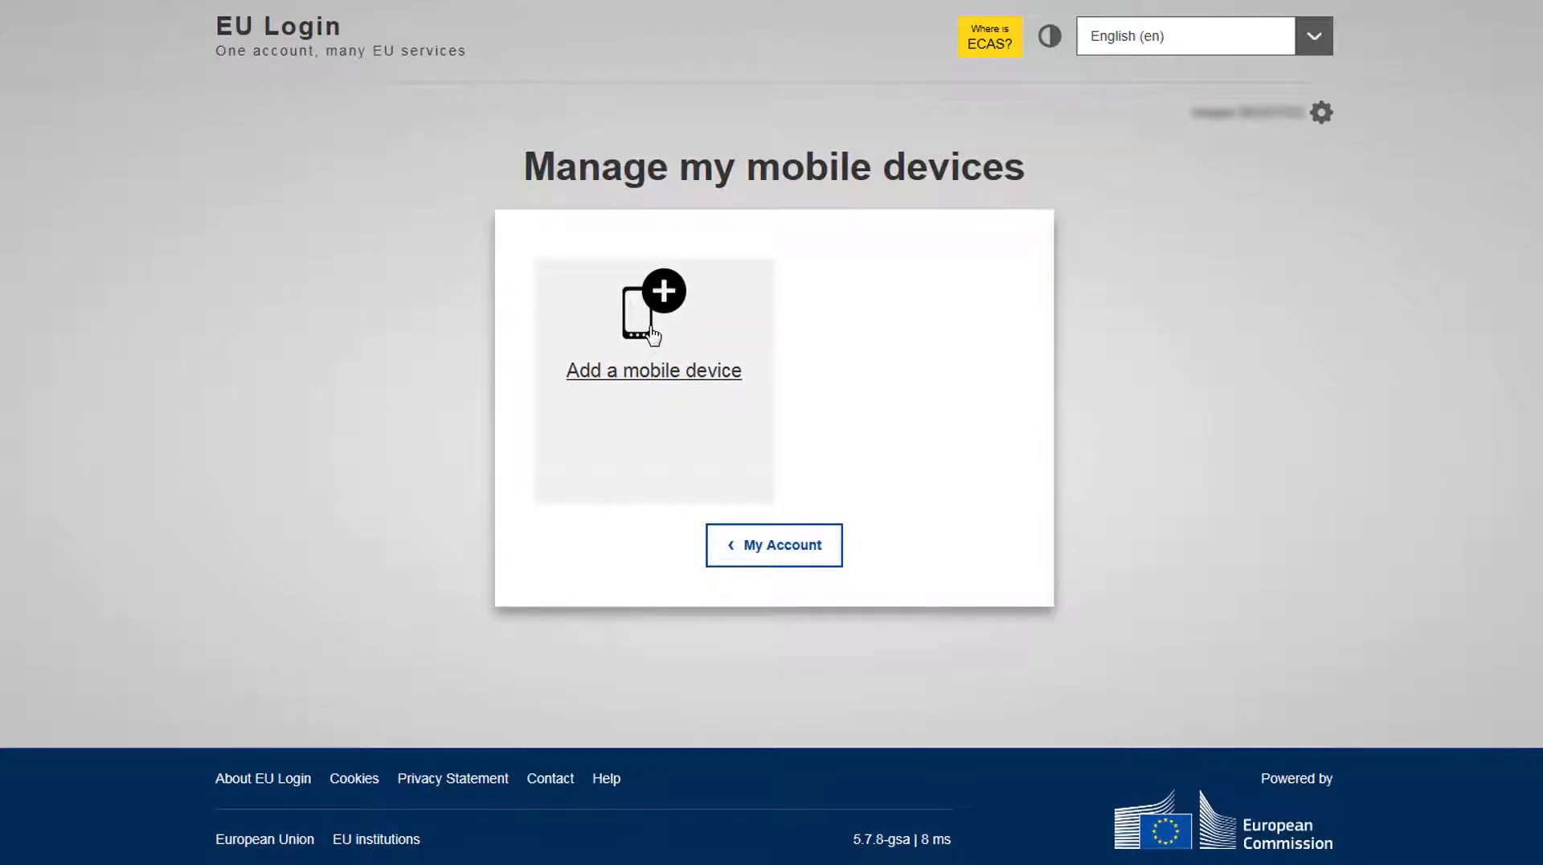
{"action": "left_click", "coordinate": [653, 336]}
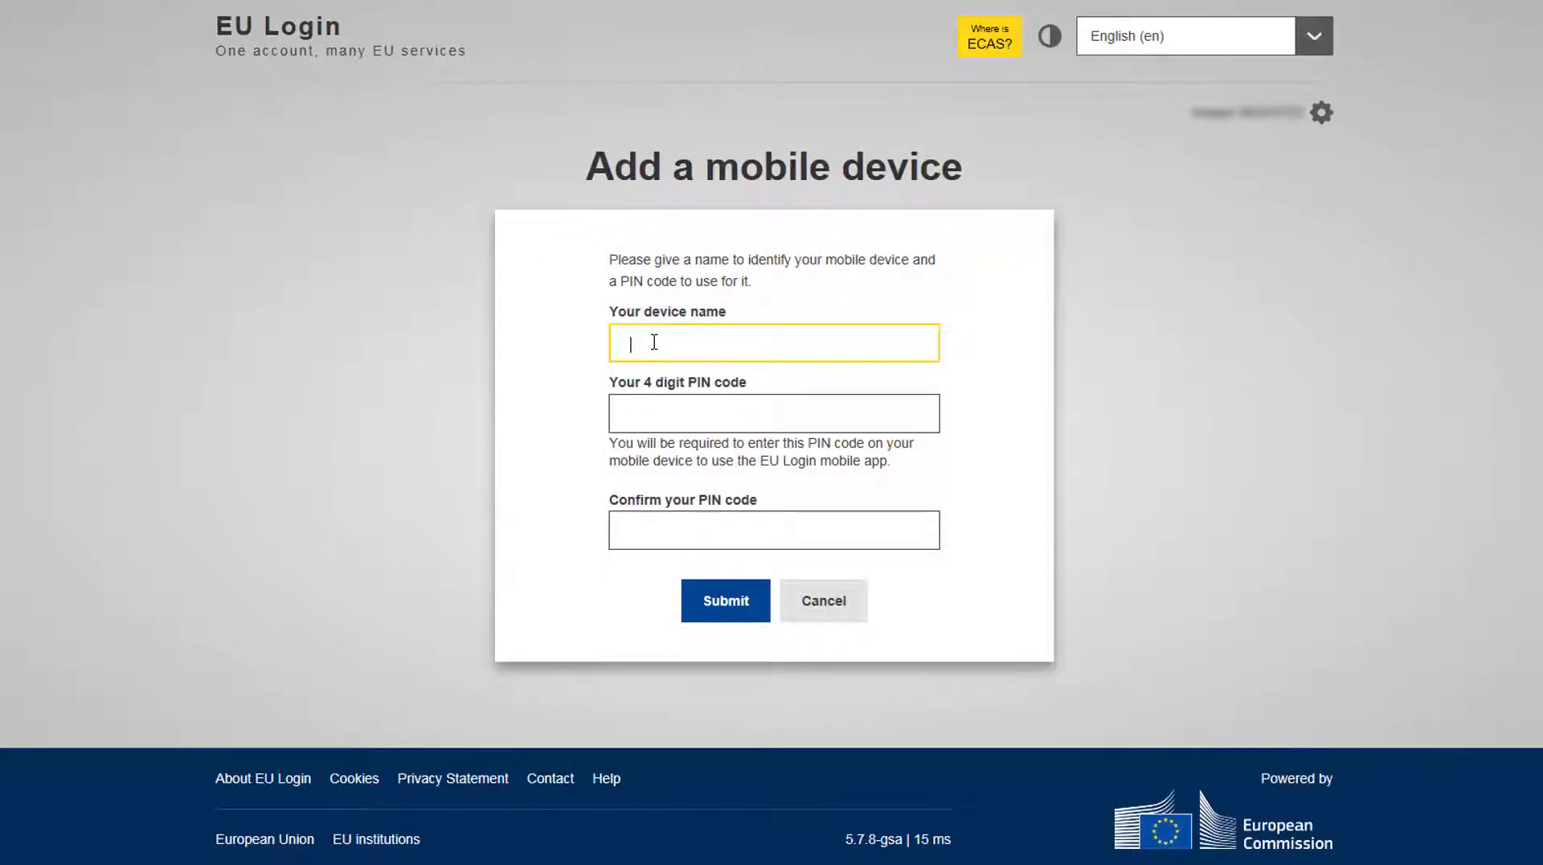
{"action": "type", "text": "Wileyfox"}
{"action": "left_click", "coordinate": [700, 420]}
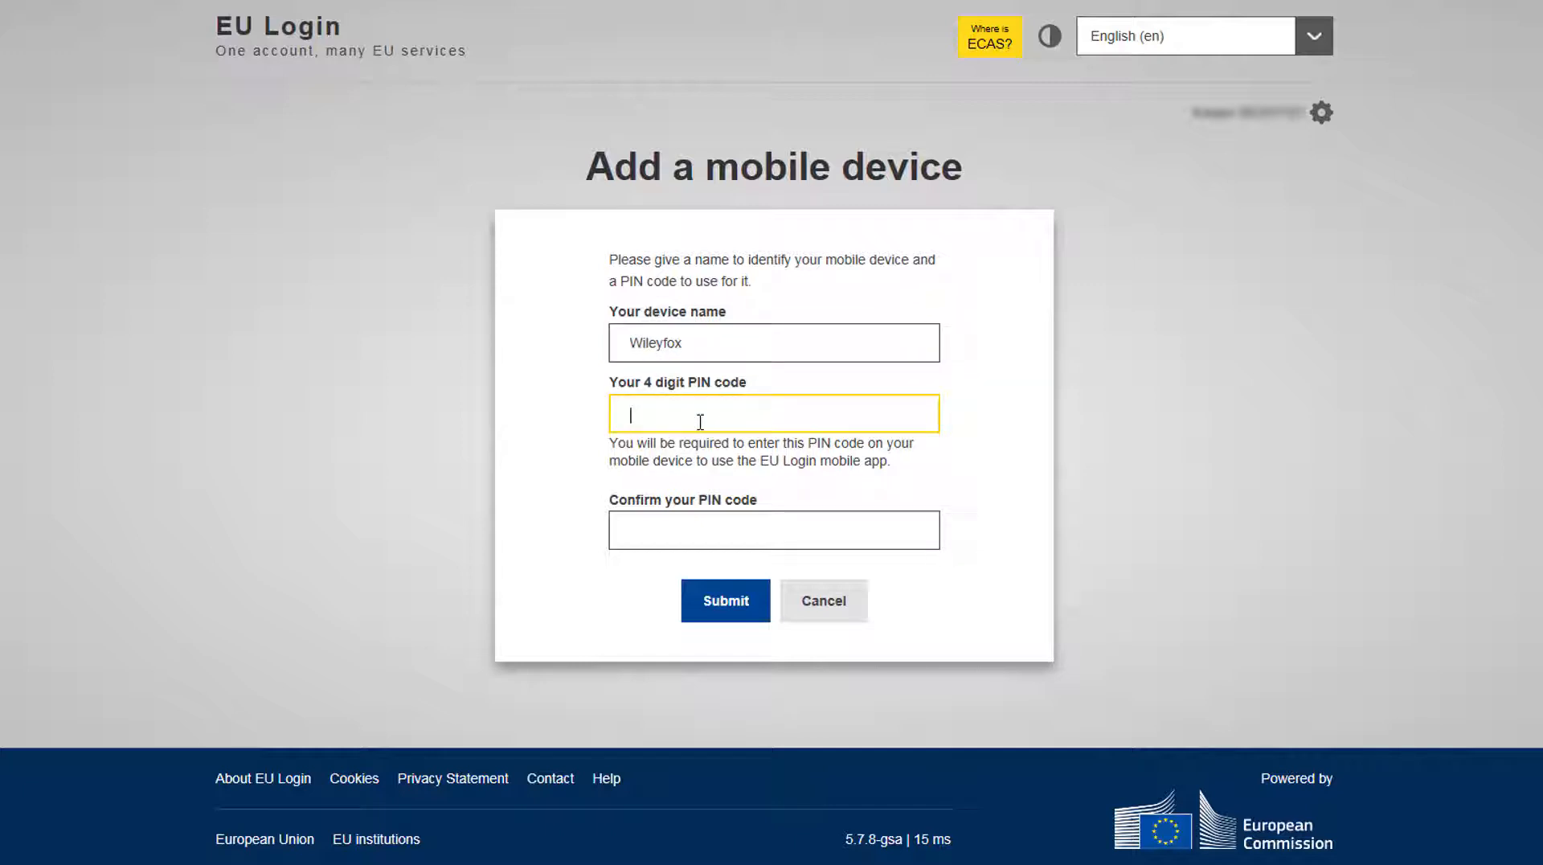
{"action": "left_click", "coordinate": [643, 527]}
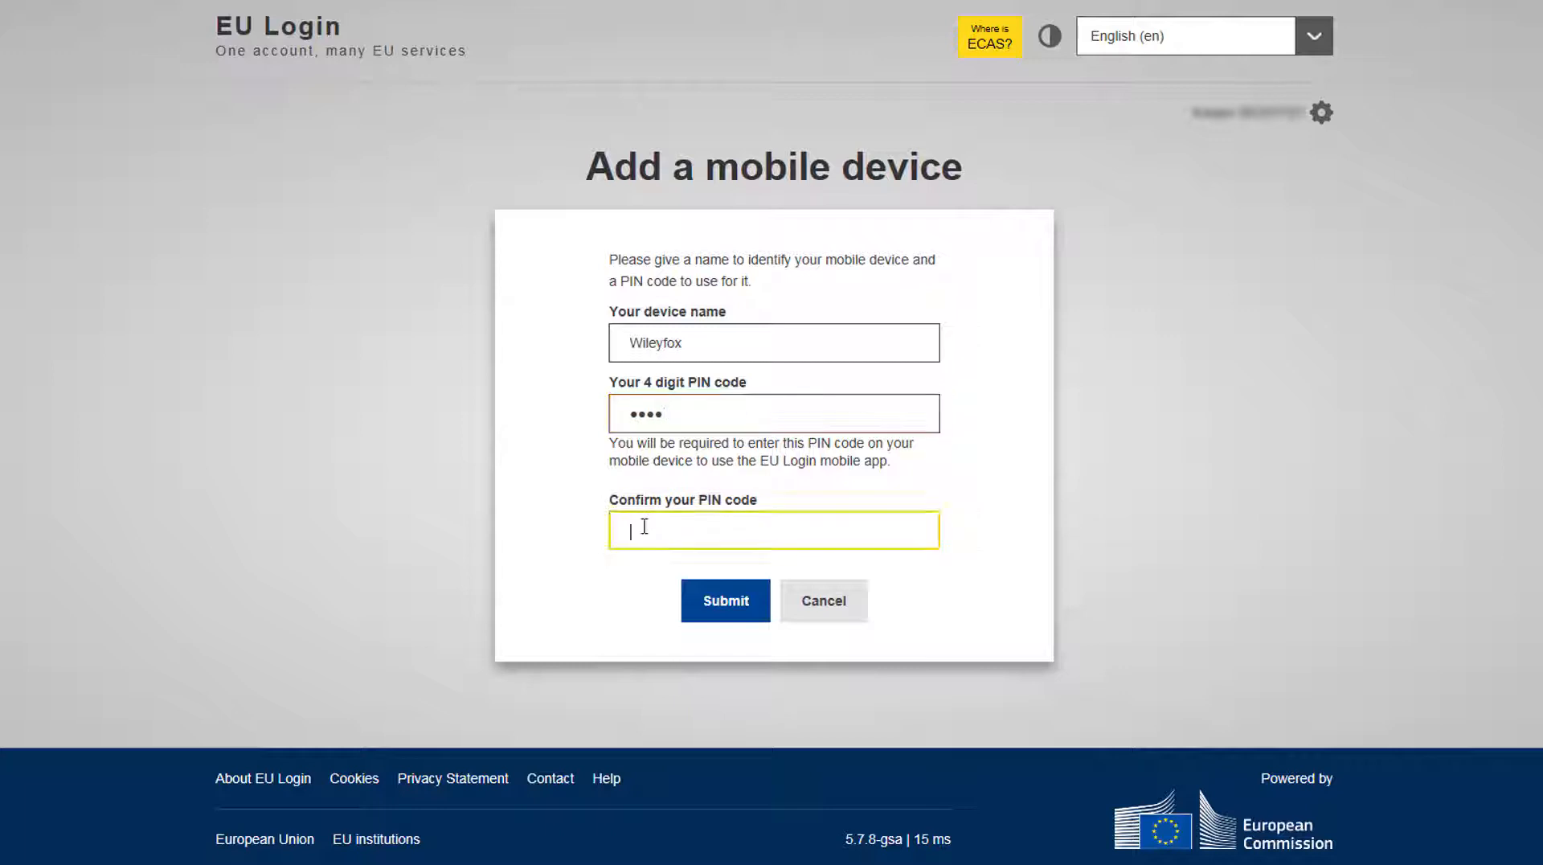
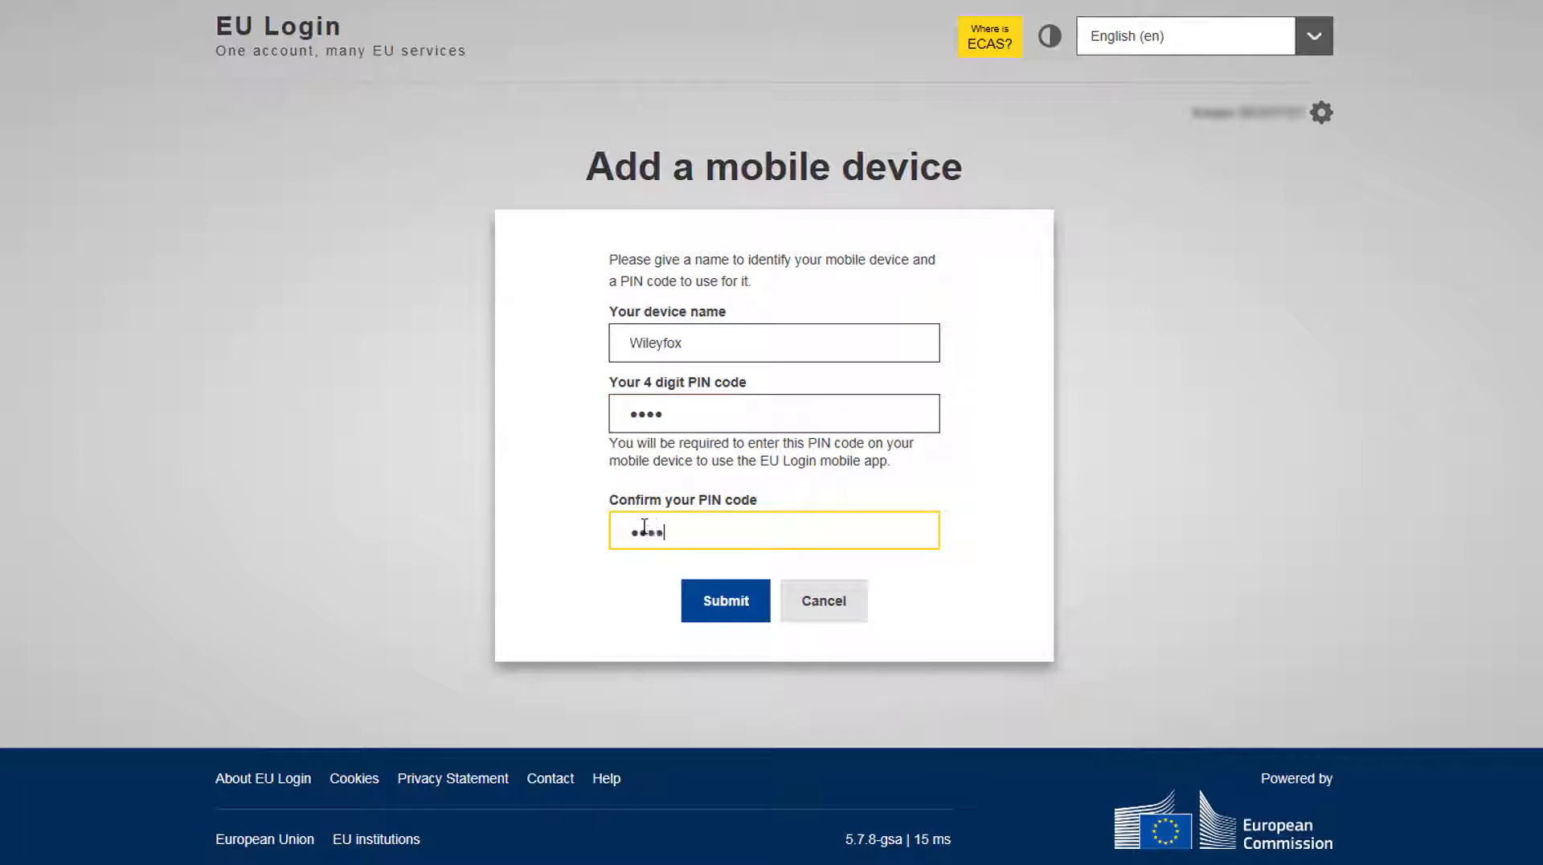
{"action": "left_click", "coordinate": [725, 601]}
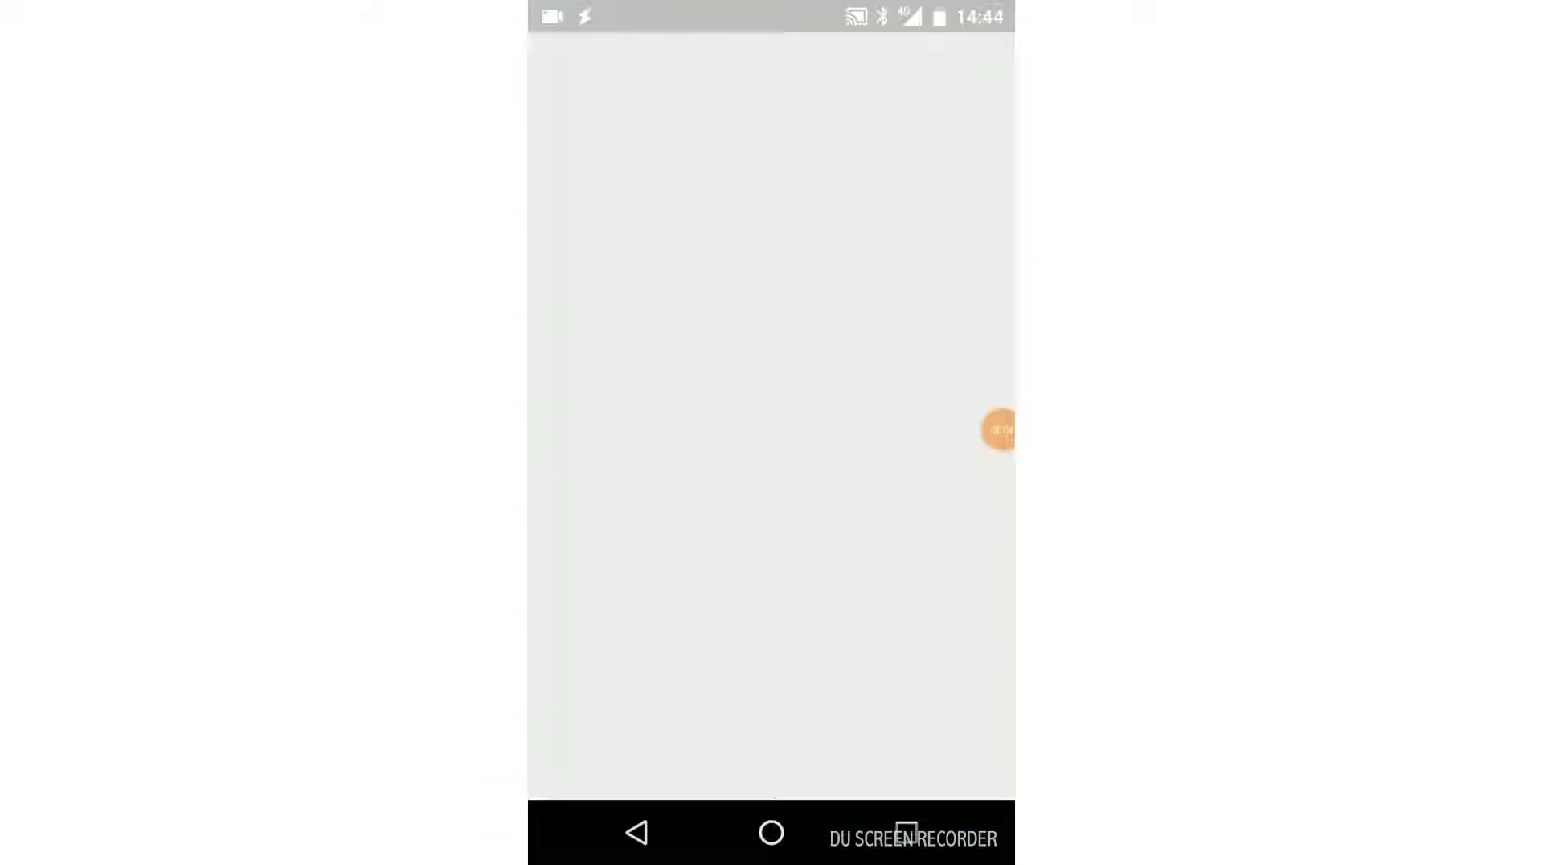
Search Google Play for 'eu login', install the EU Login app and open it.
{"action": "left_click", "coordinate": [708, 75]}
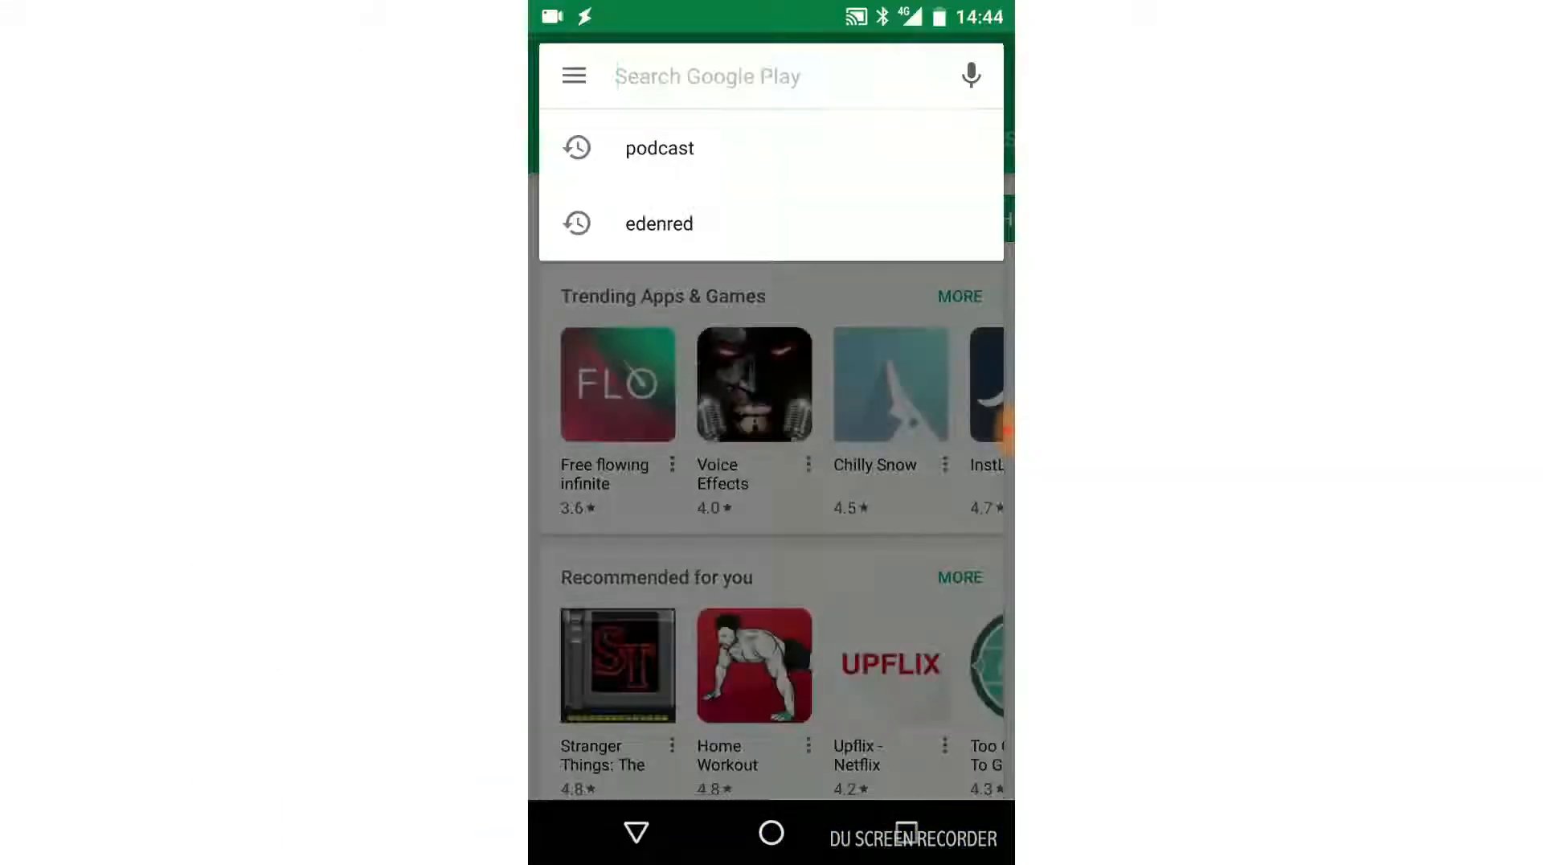
{"action": "type", "text": "eu login"}
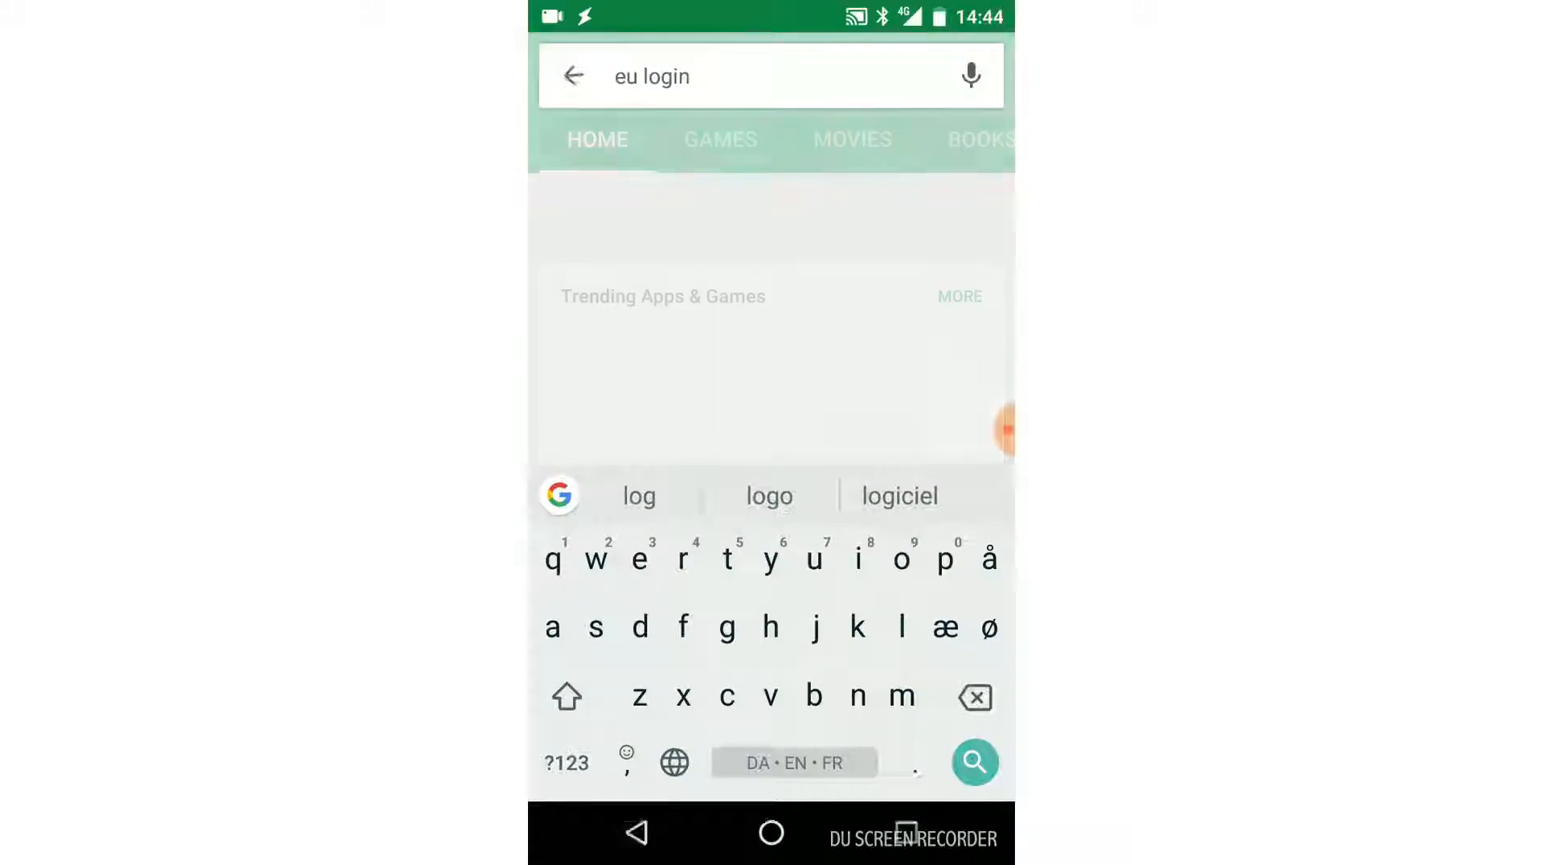
{"action": "key", "text": "Return"}
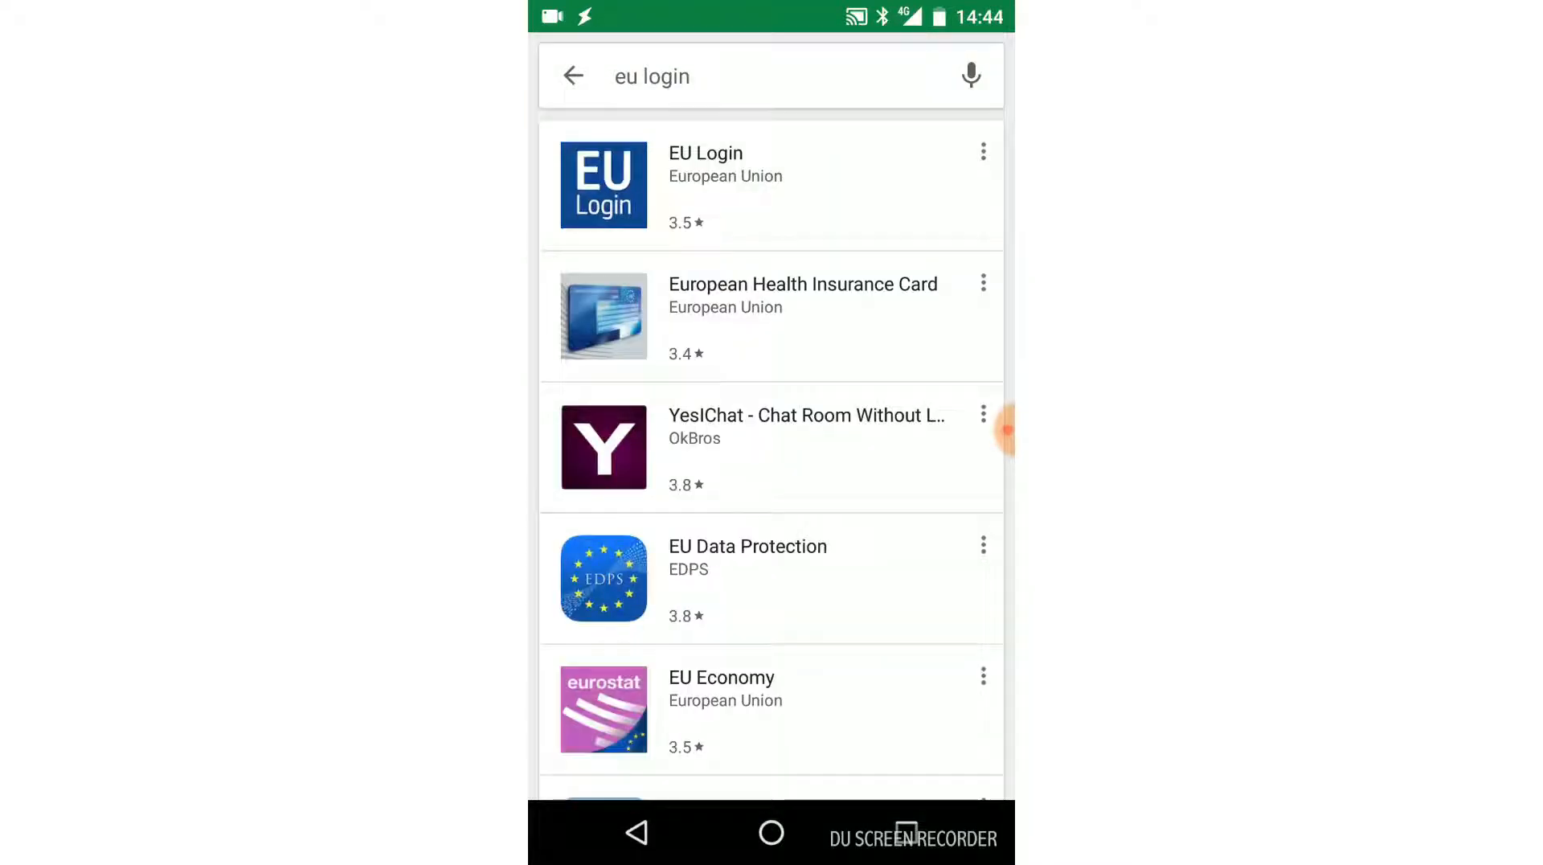
{"action": "left_click", "coordinate": [708, 184]}
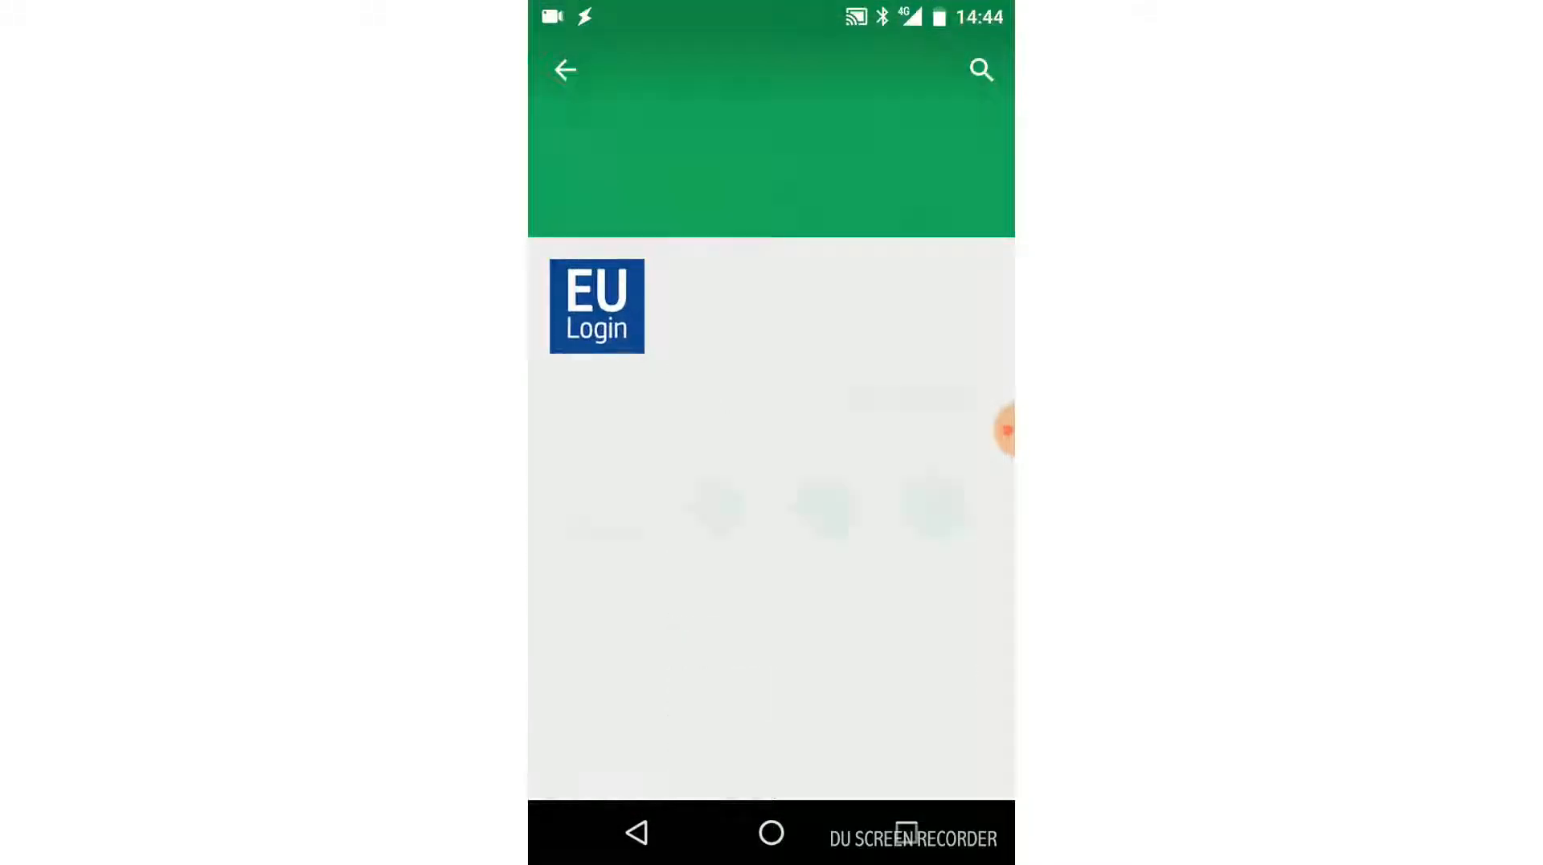
{"action": "left_click", "coordinate": [911, 398]}
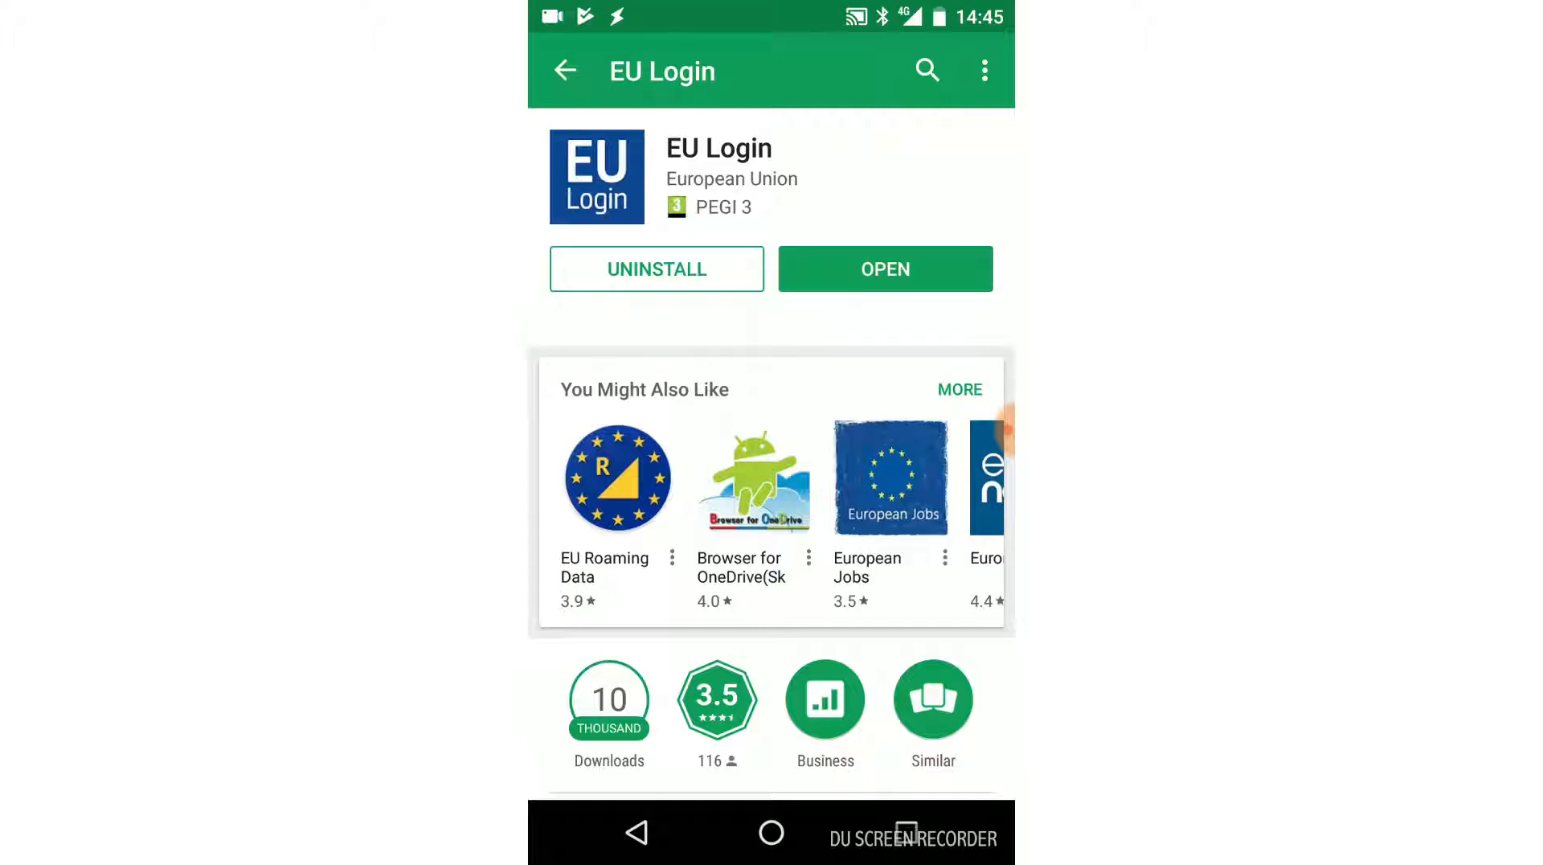
{"action": "left_click", "coordinate": [886, 270]}
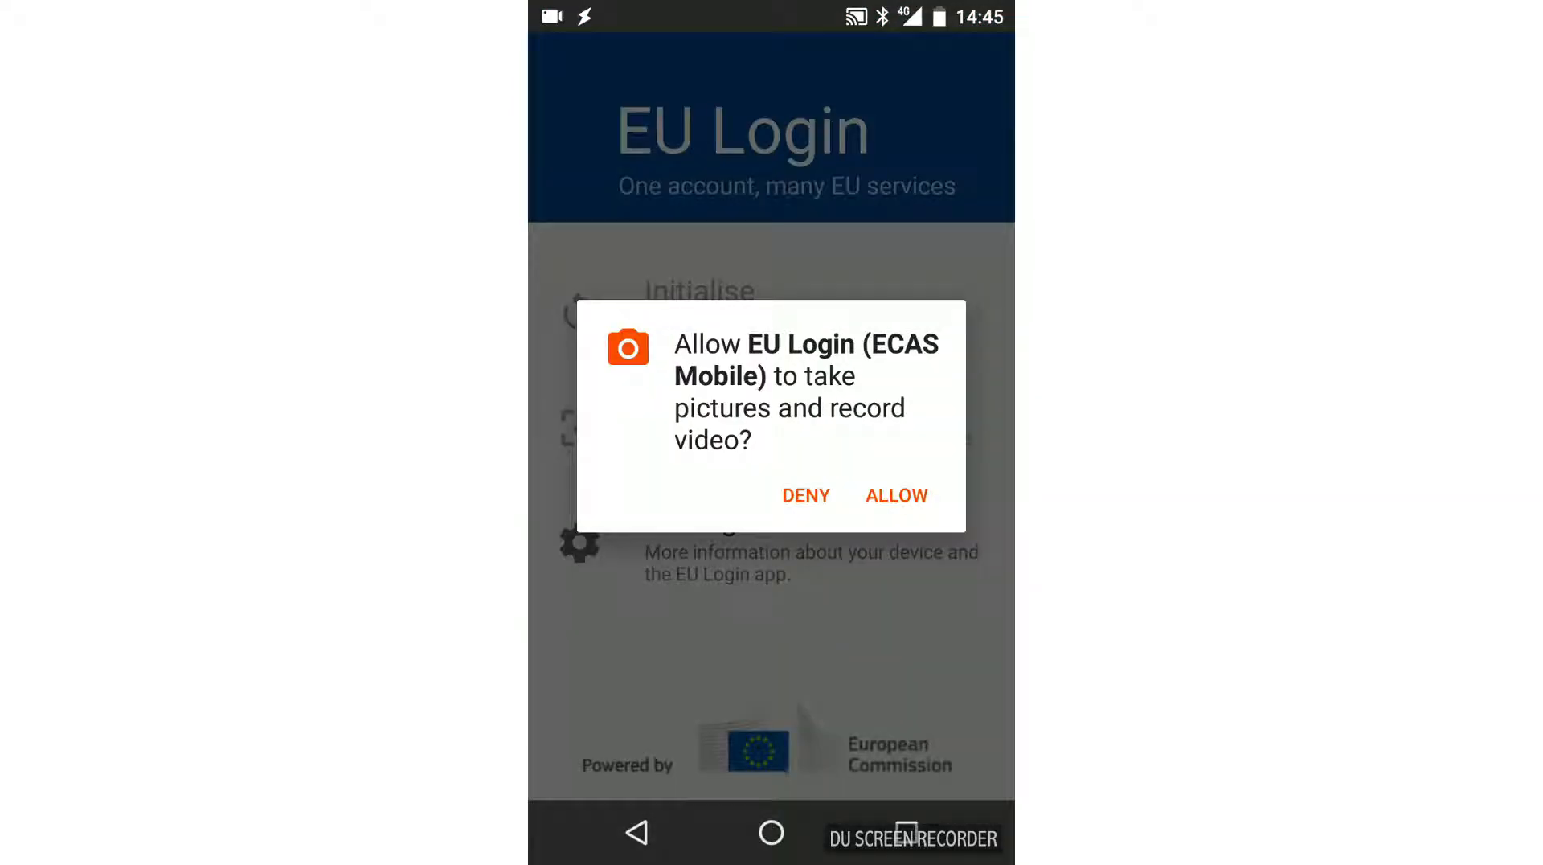
Grant the app camera access, initialise it with the four-digit PIN, and open the registration approval notification.
{"action": "left_click", "coordinate": [897, 495]}
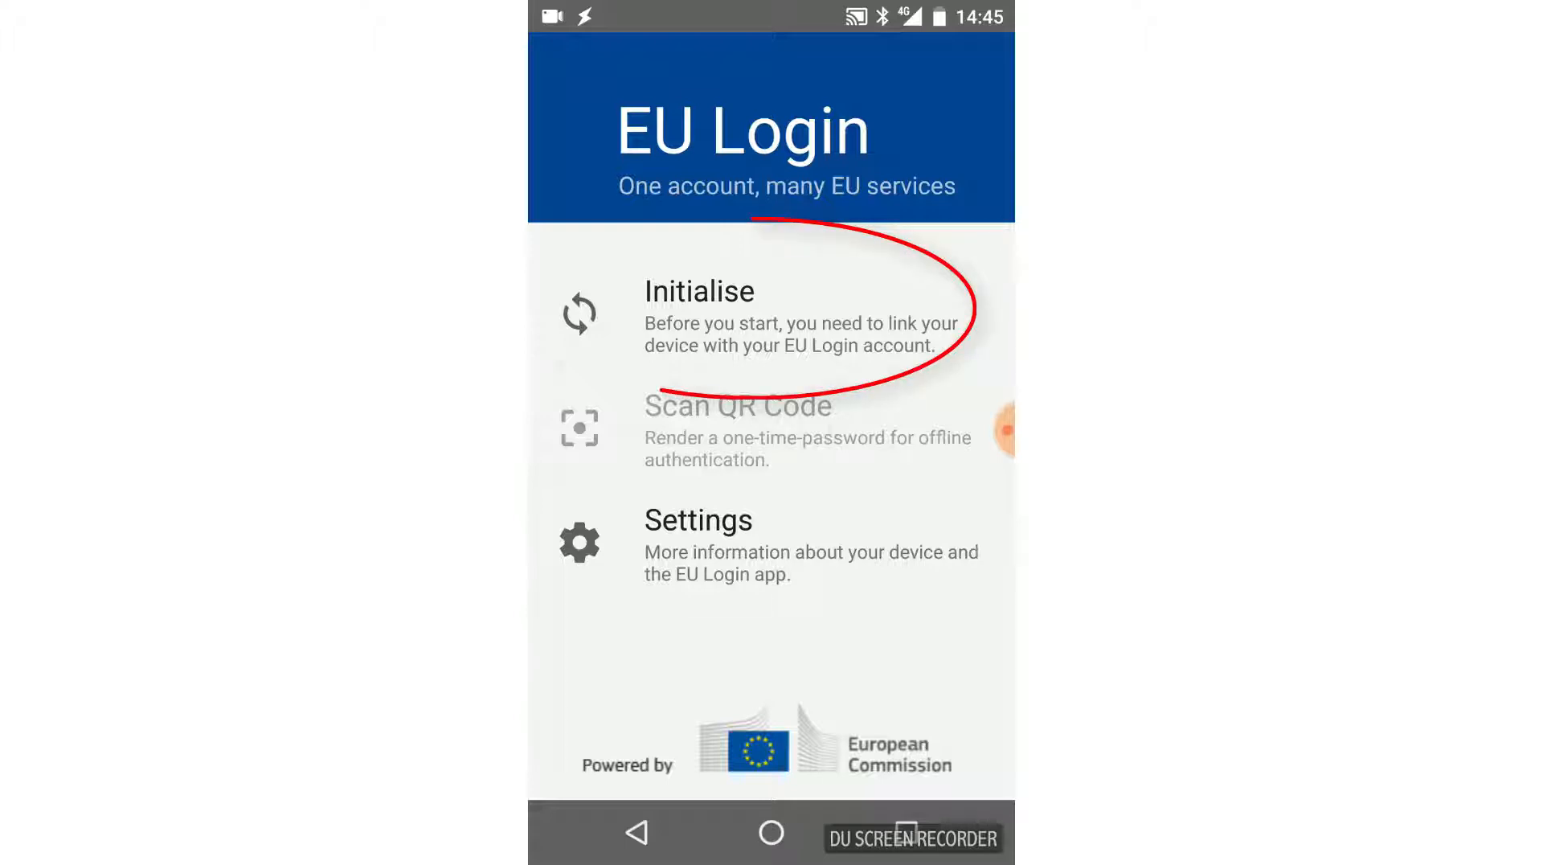
{"action": "left_click", "coordinate": [700, 314]}
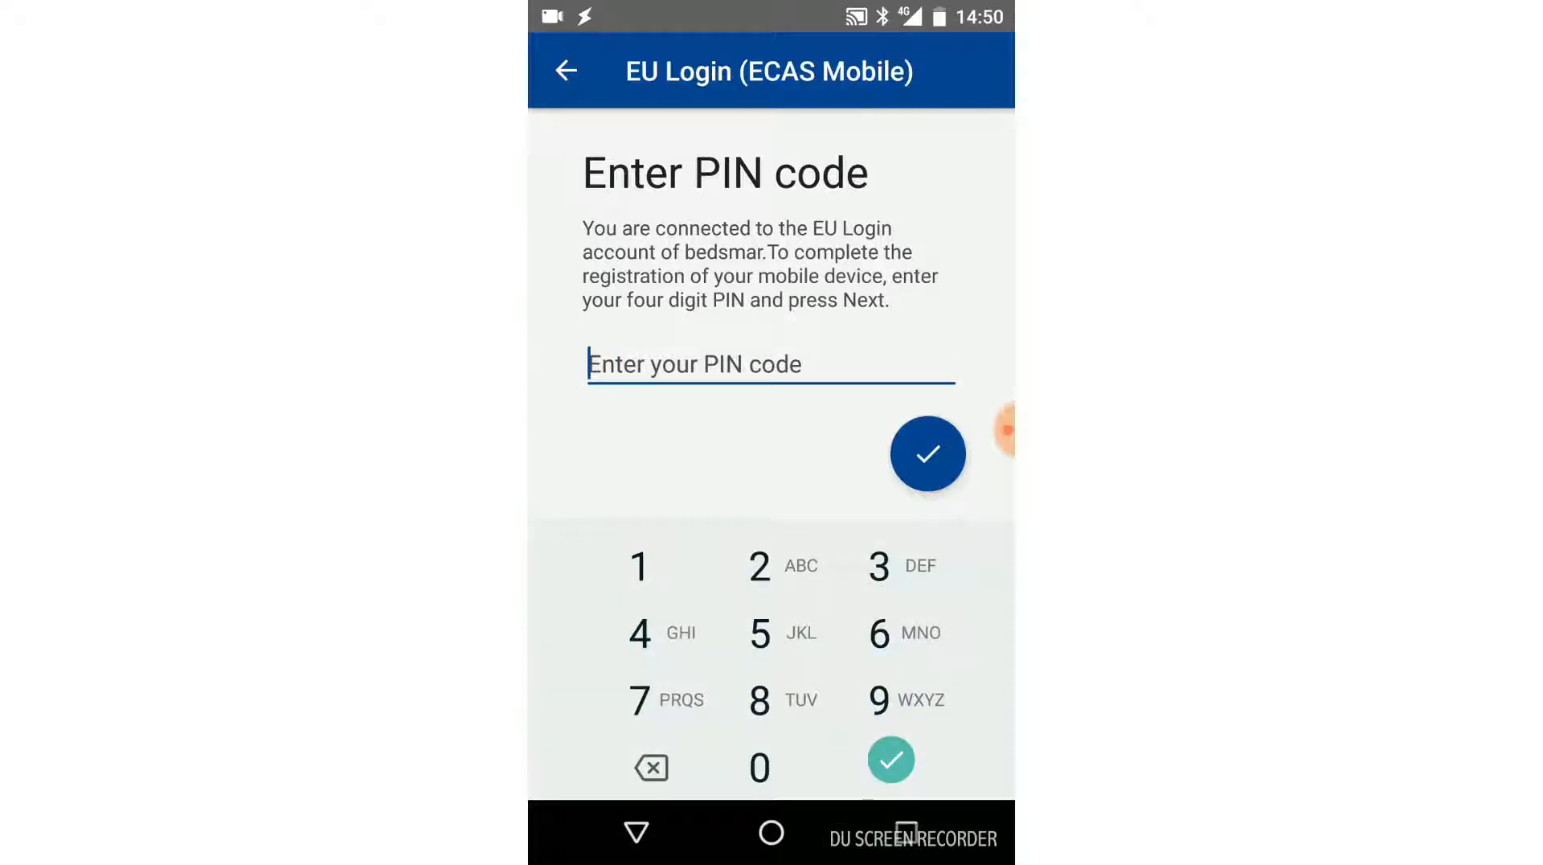
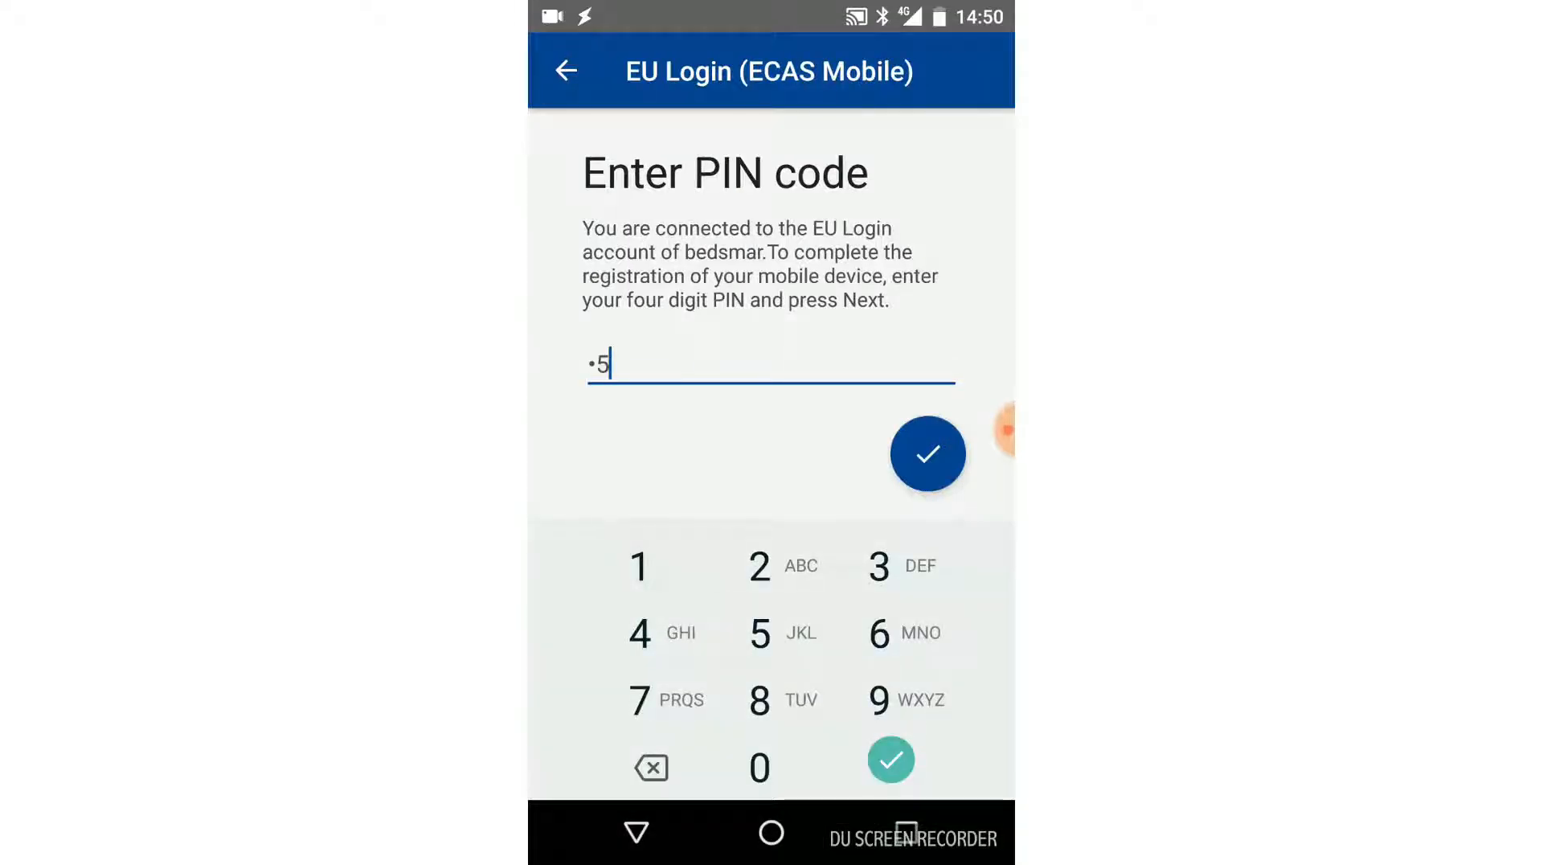
{"action": "key", "text": "Return"}
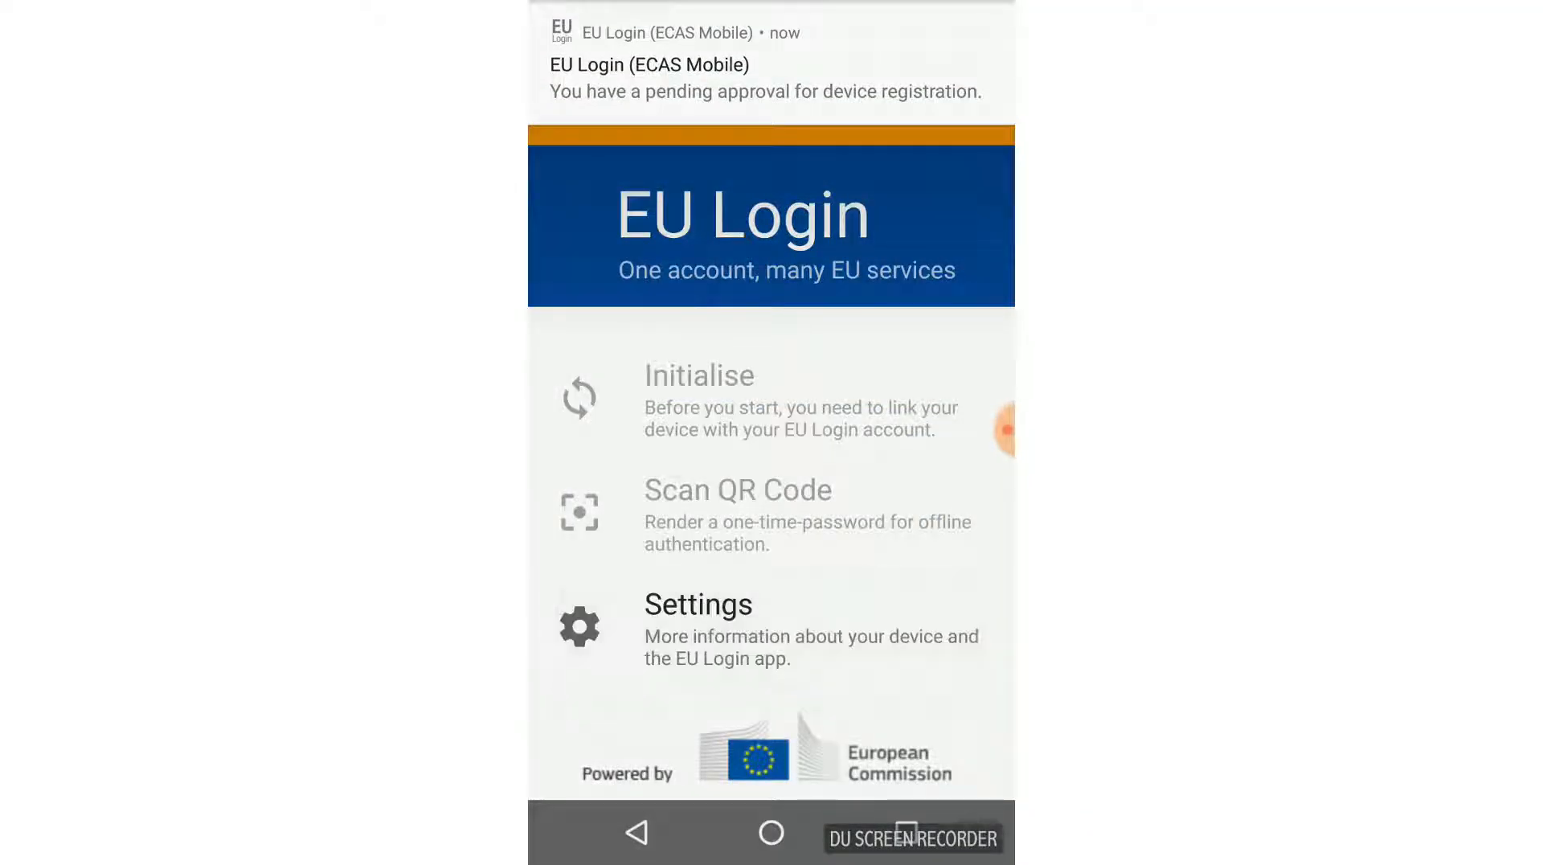
{"action": "left_click", "coordinate": [766, 78]}
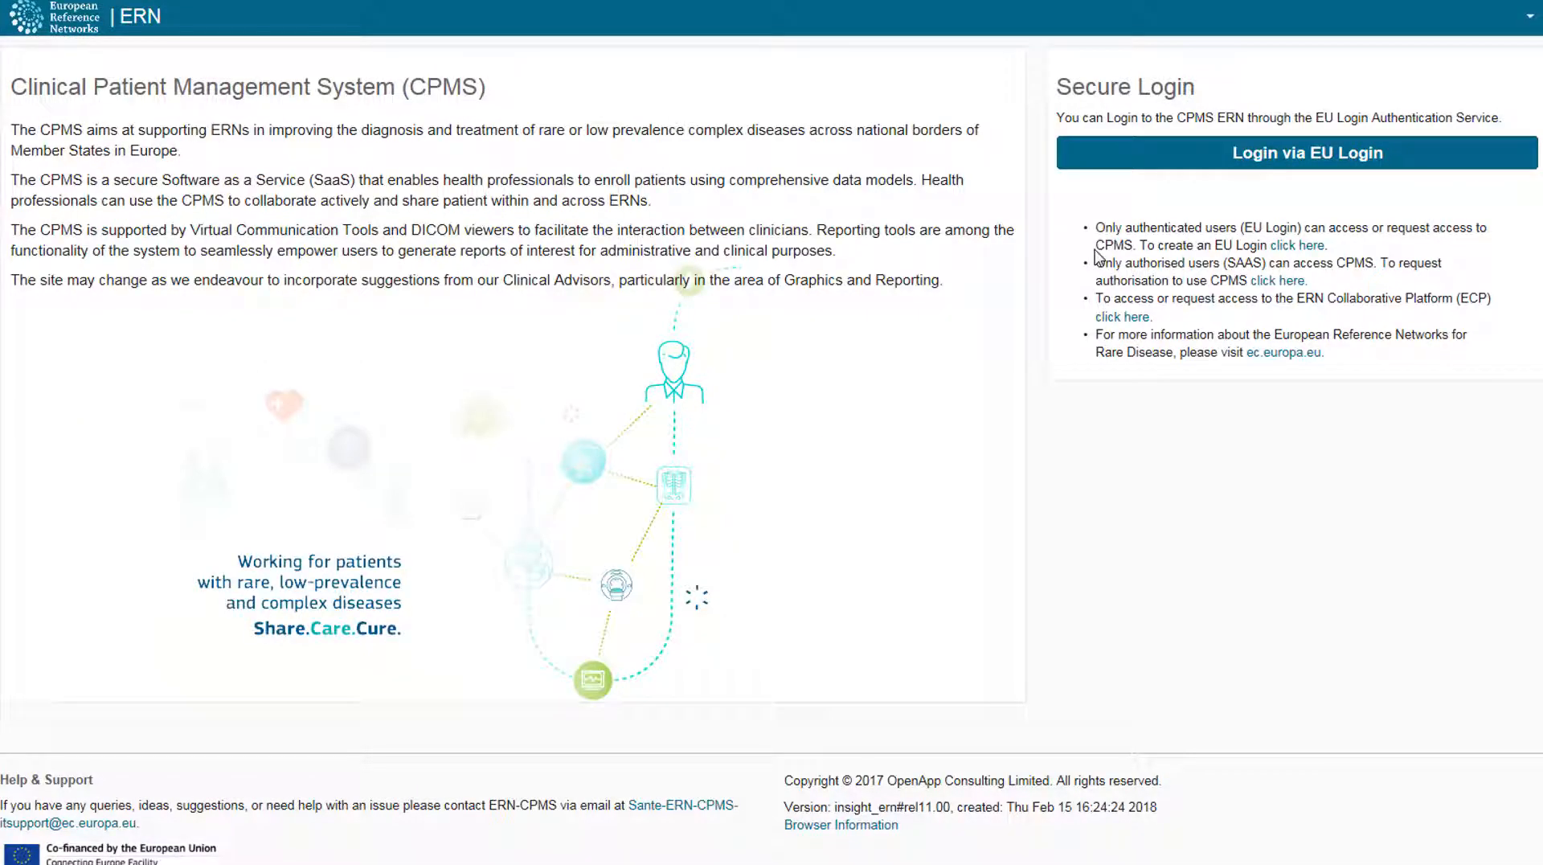
Start the EU Login sign-in for CPMS with Mobile App PIN Code verification and paste the account password.
{"action": "left_click", "coordinate": [1284, 162]}
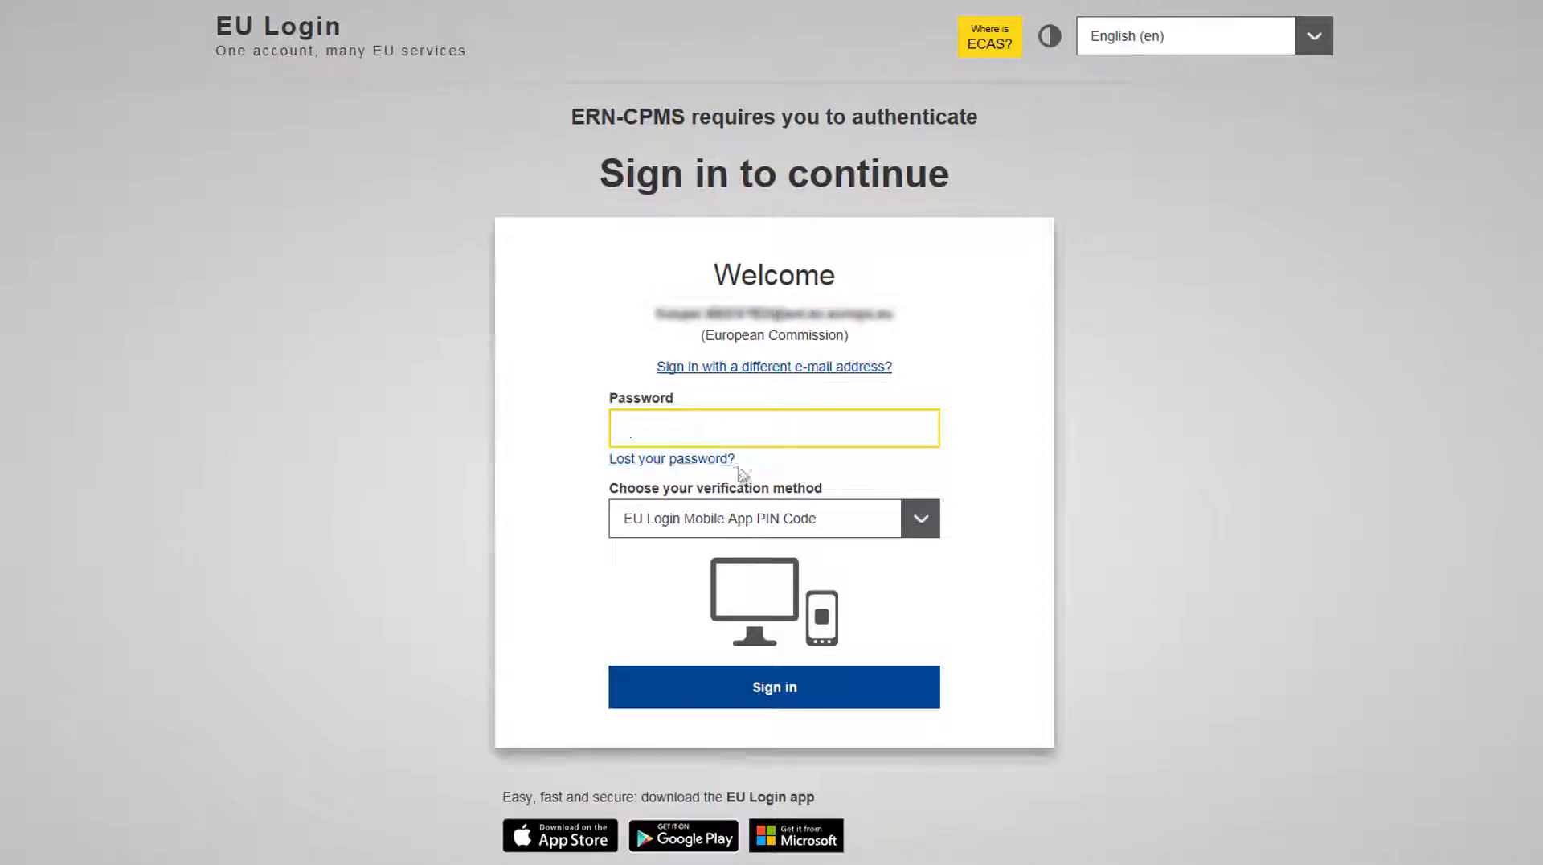
{"action": "left_click", "coordinate": [844, 527]}
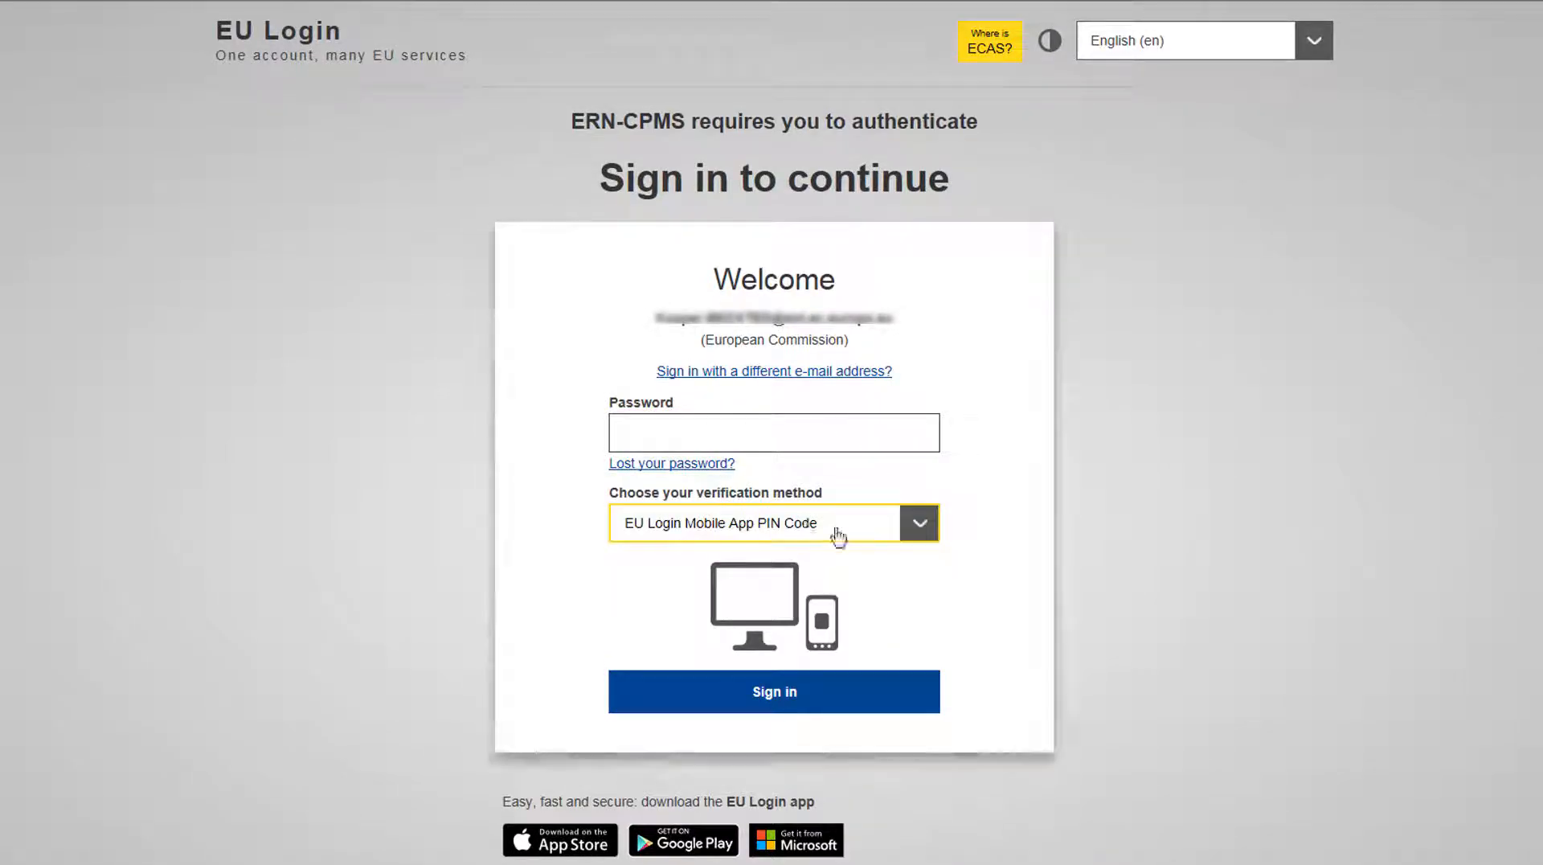
{"action": "left_click", "coordinate": [718, 426]}
{"action": "key", "text": "ctrl+v"}
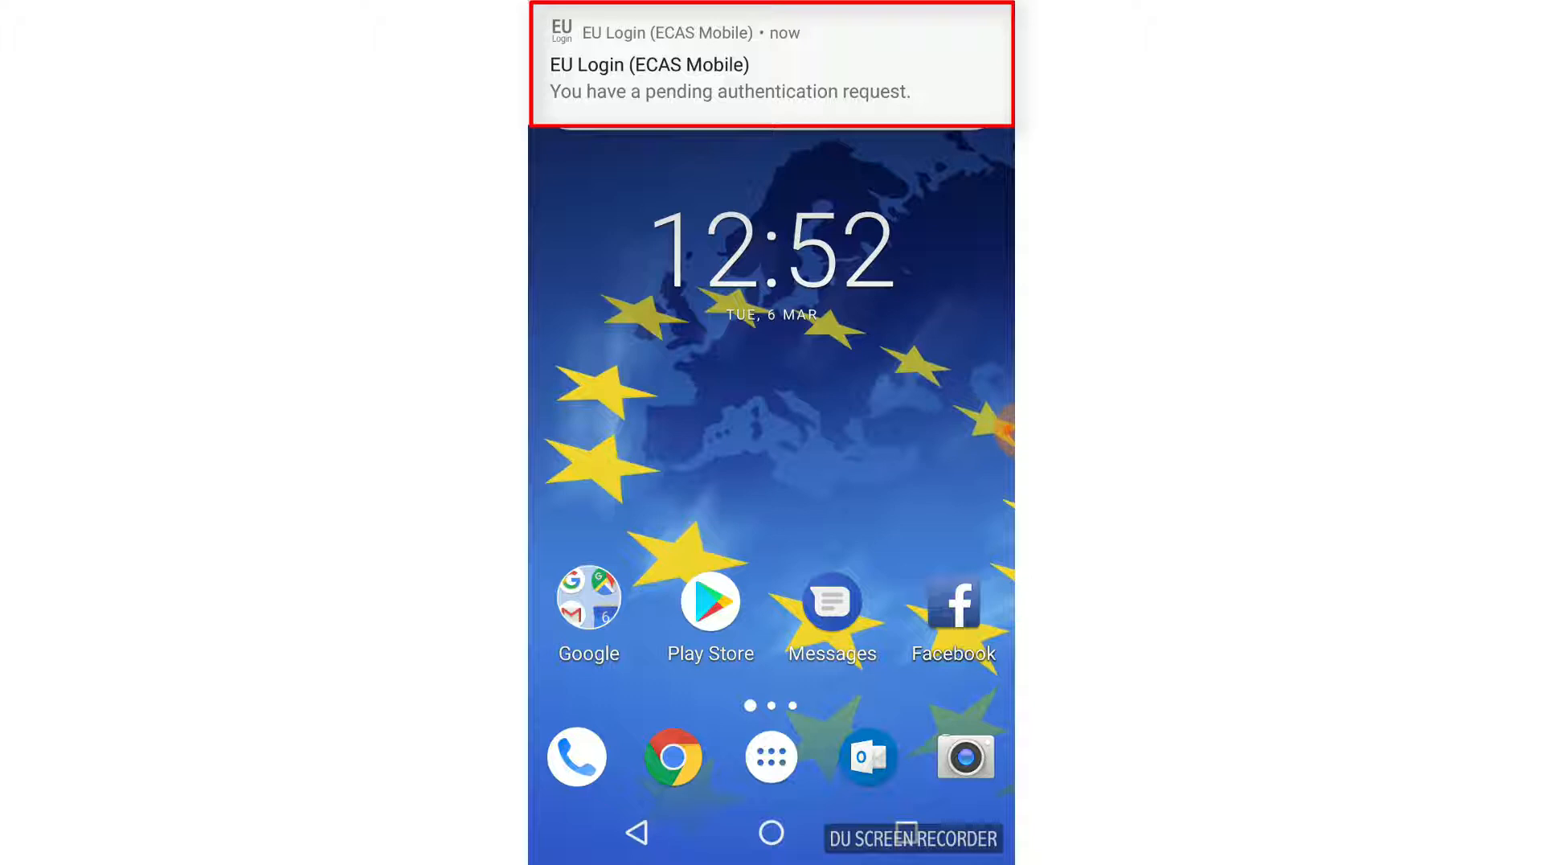
Approve the pending authentication request in the app with the four-digit PIN.
{"action": "left_click", "coordinate": [772, 76]}
{"action": "left_click", "coordinate": [652, 566]}
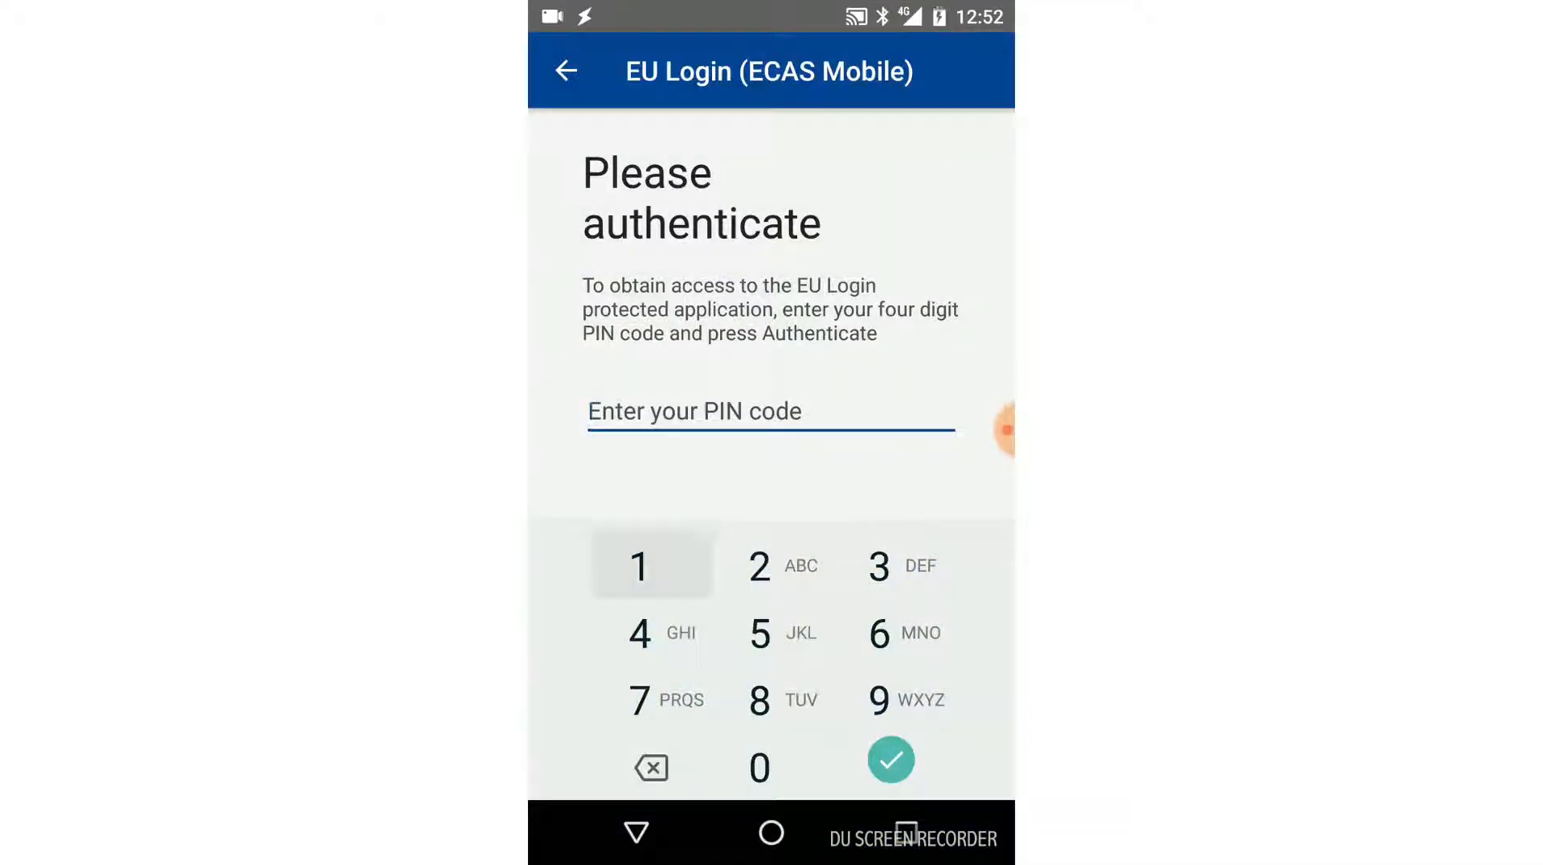
{"action": "left_click", "coordinate": [772, 633]}
{"action": "left_click", "coordinate": [772, 767]}
{"action": "left_click", "coordinate": [892, 760]}
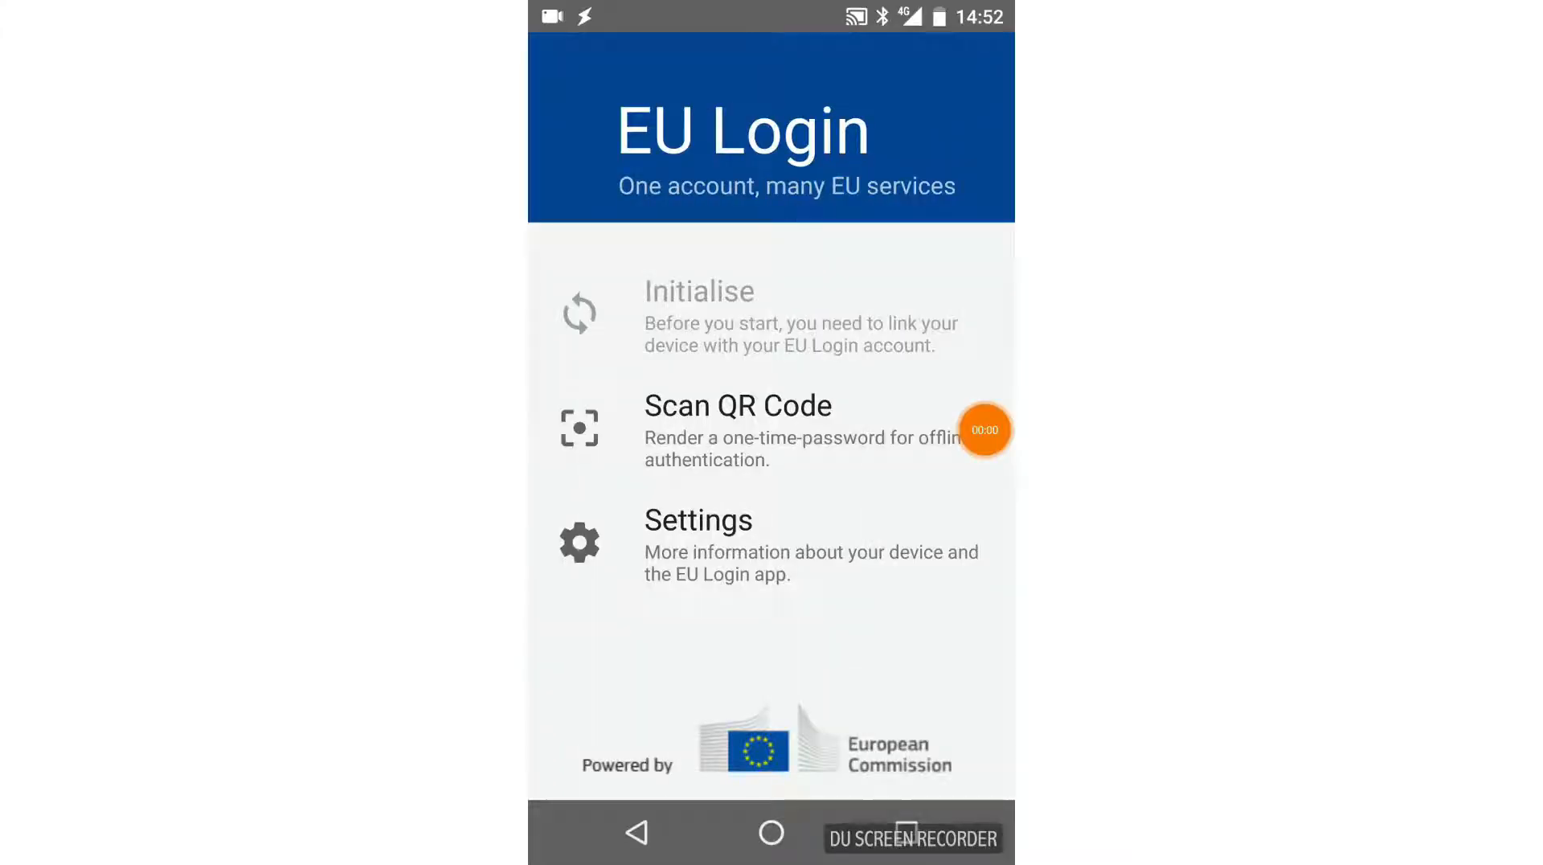
From the app's settings menu, start fingerprint enrolment with the PIN and launch the fingerprint scanner.
{"action": "left_click", "coordinate": [769, 544]}
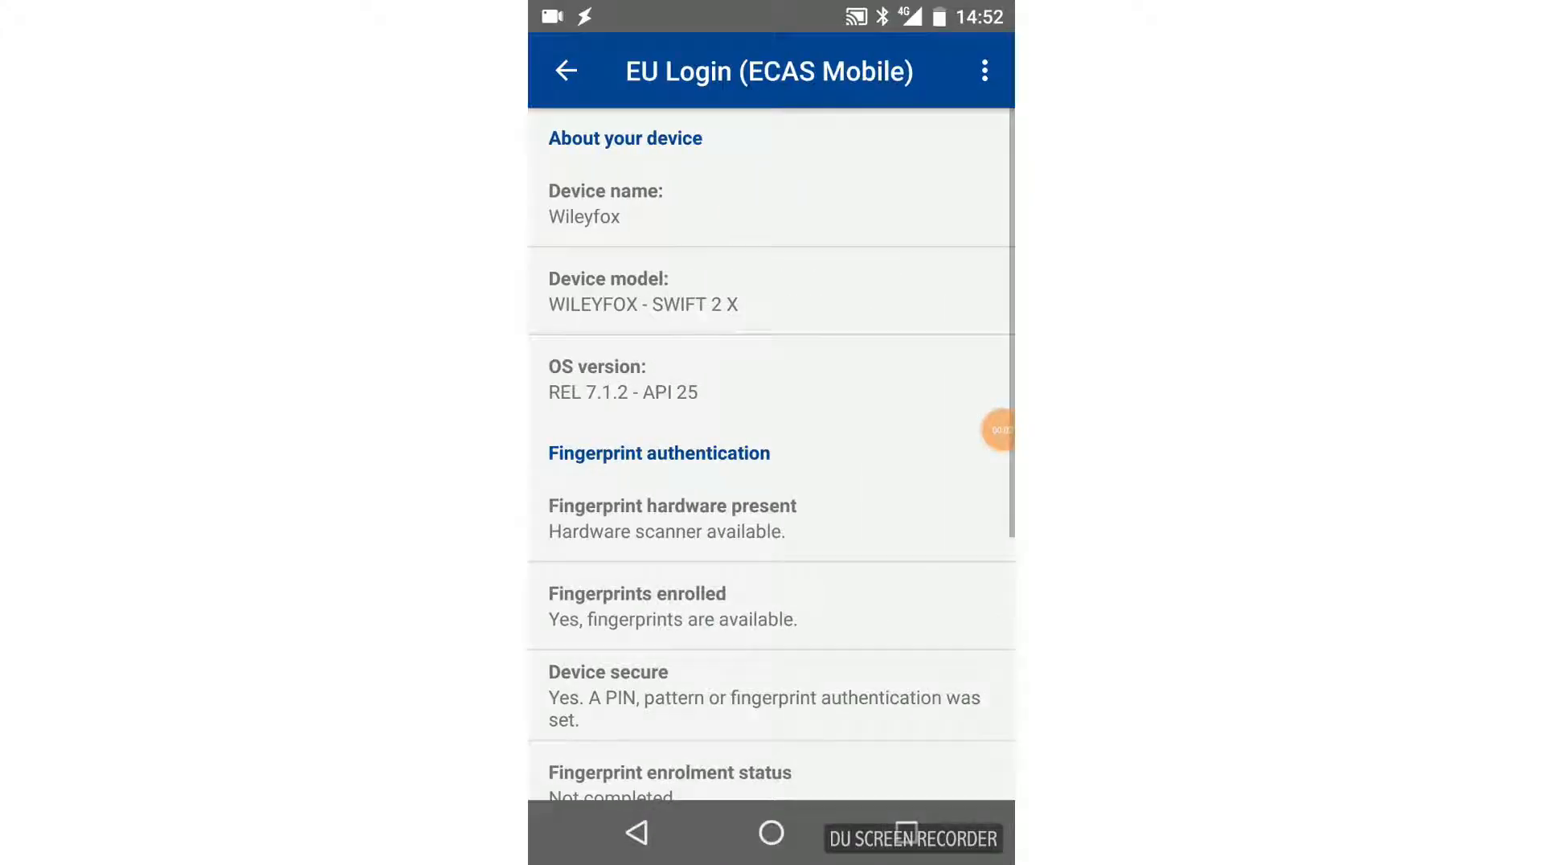
{"action": "scroll", "coordinate": [772, 450], "scroll_direction": "down", "scroll_amount": 3}
{"action": "left_click", "coordinate": [985, 71]}
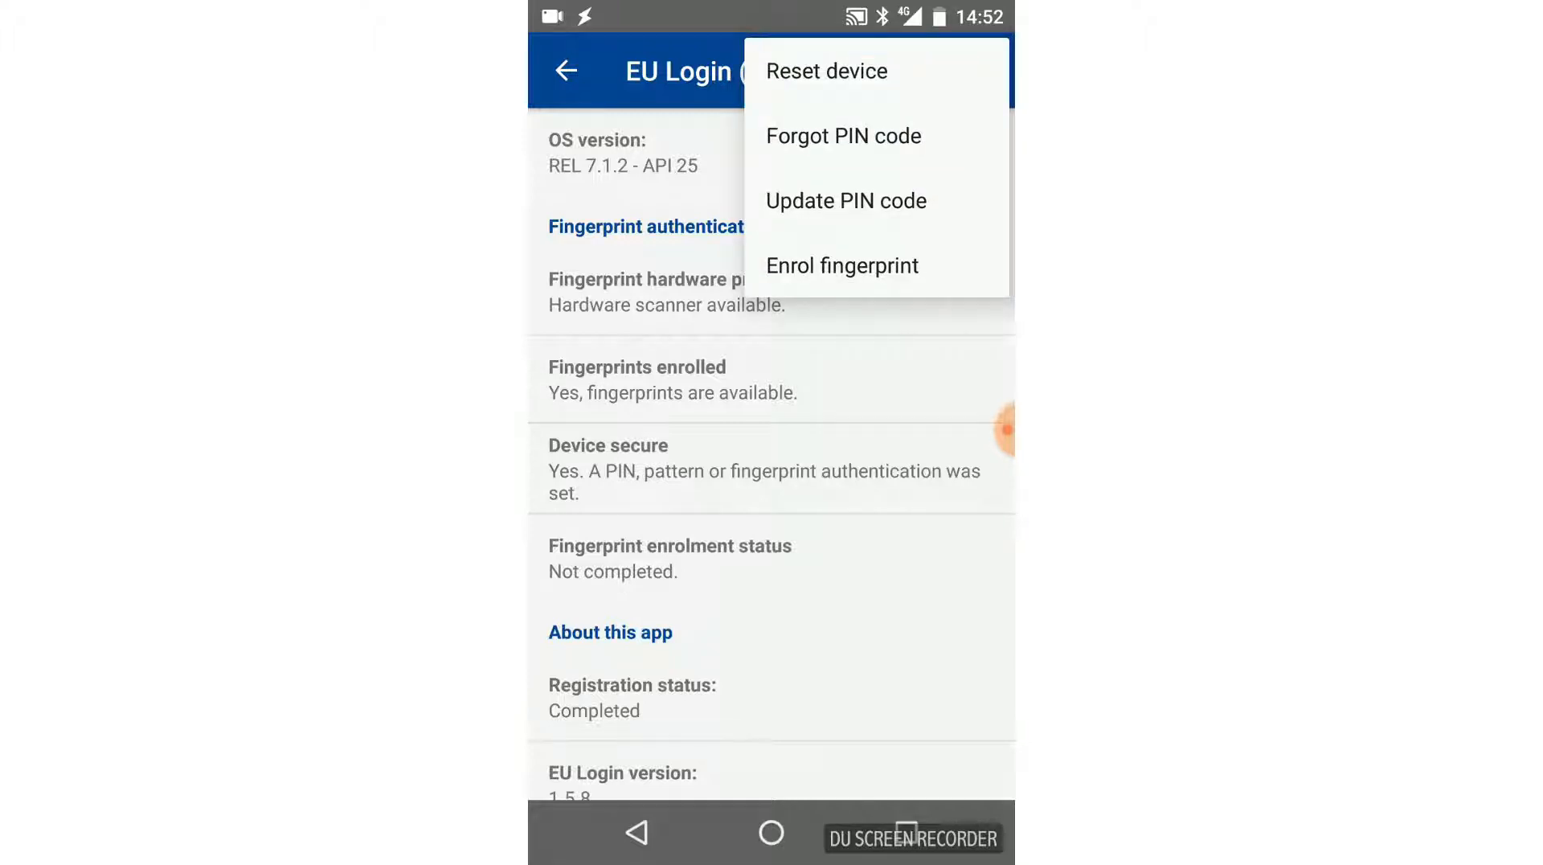
{"action": "left_click", "coordinate": [843, 265]}
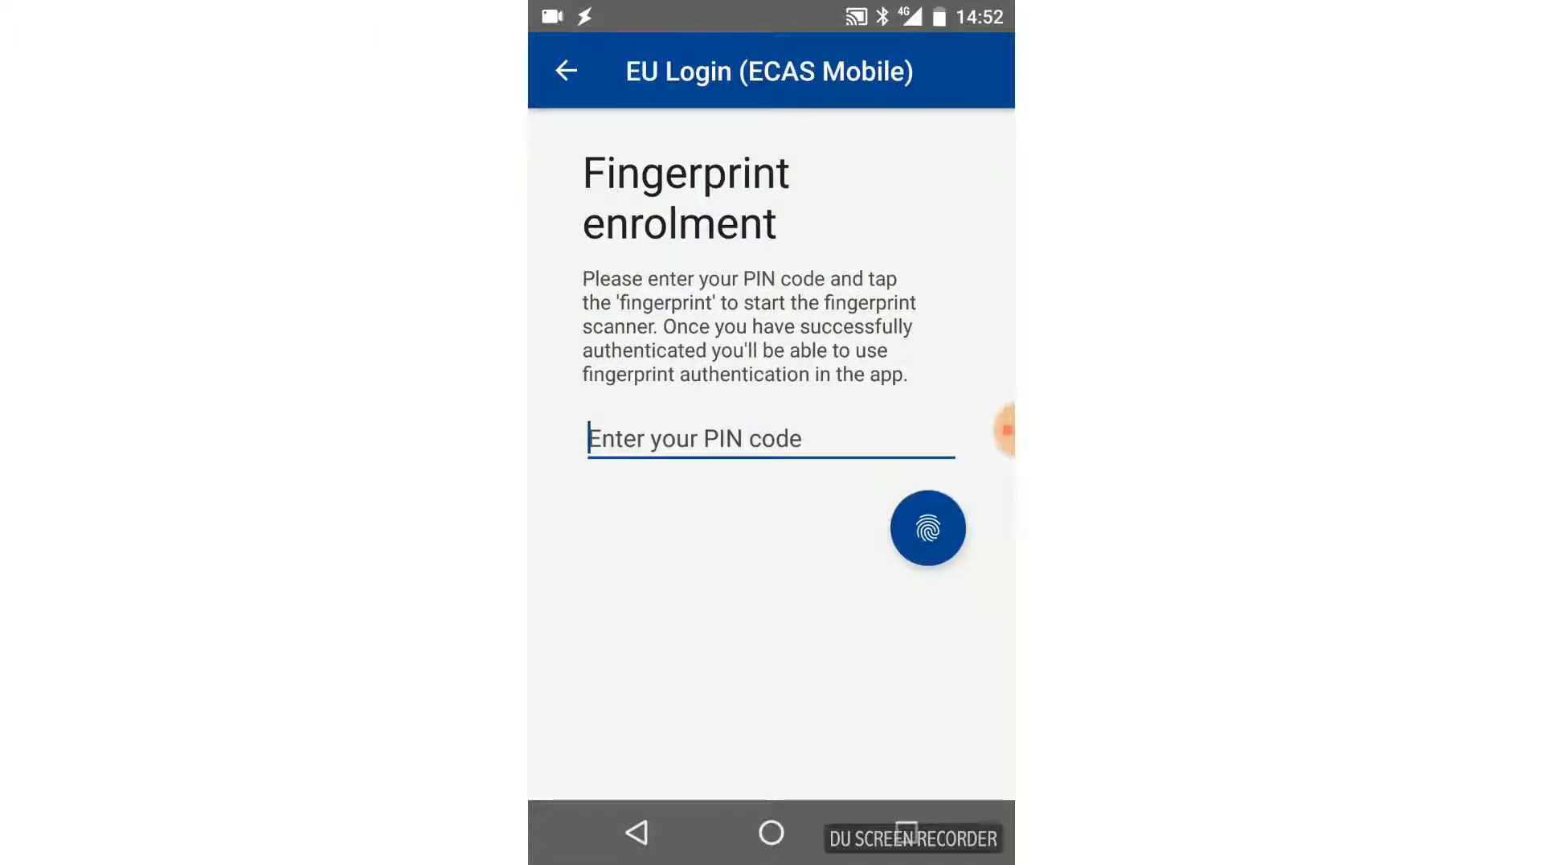
{"action": "type", "text": "1"}
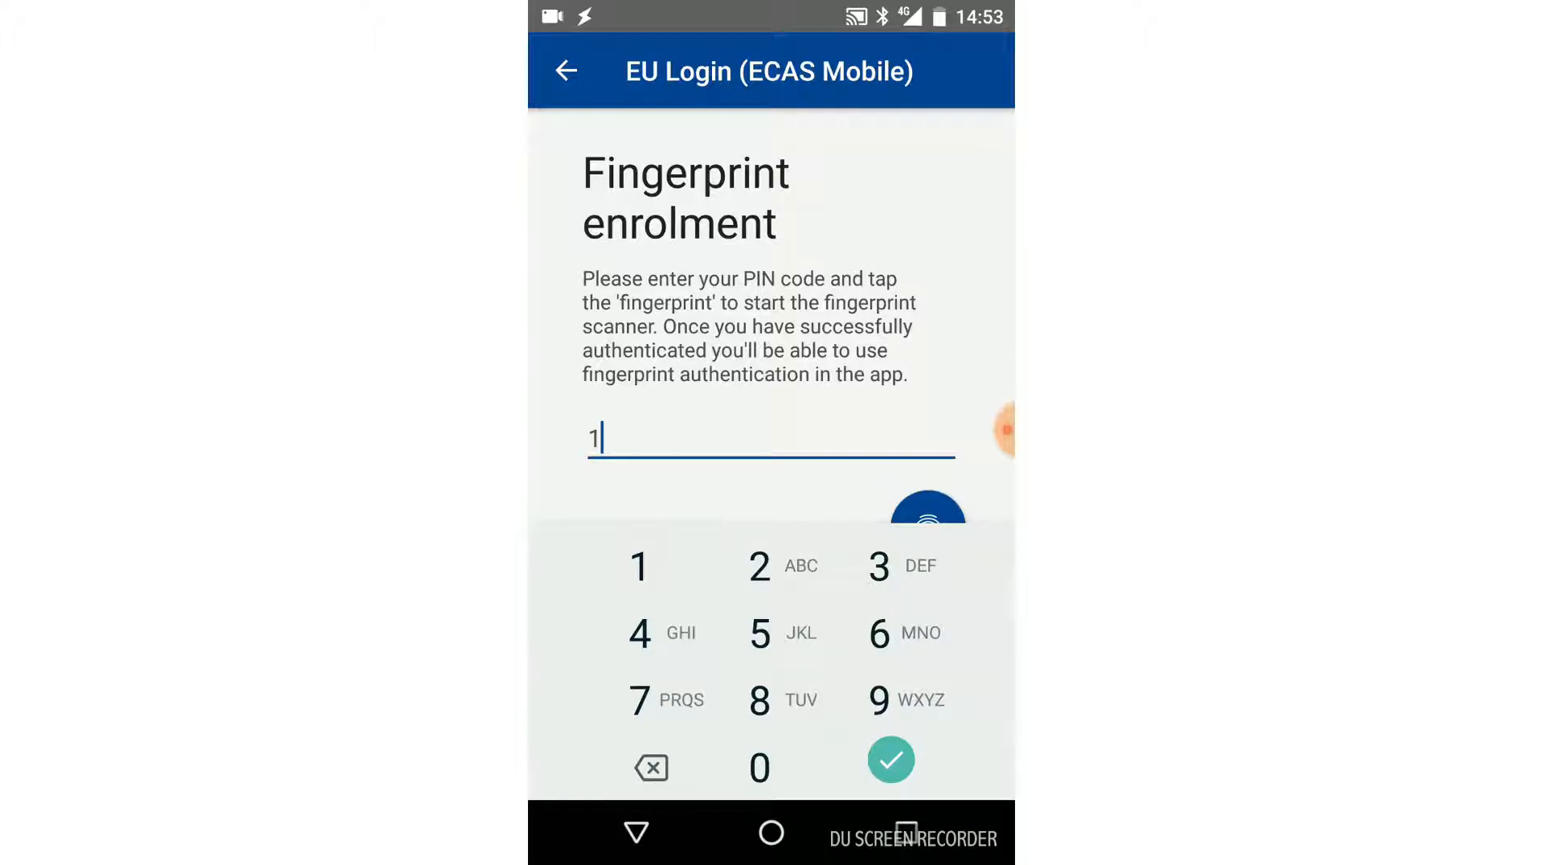
{"action": "type", "text": "••8"}
{"action": "key", "text": "Return"}
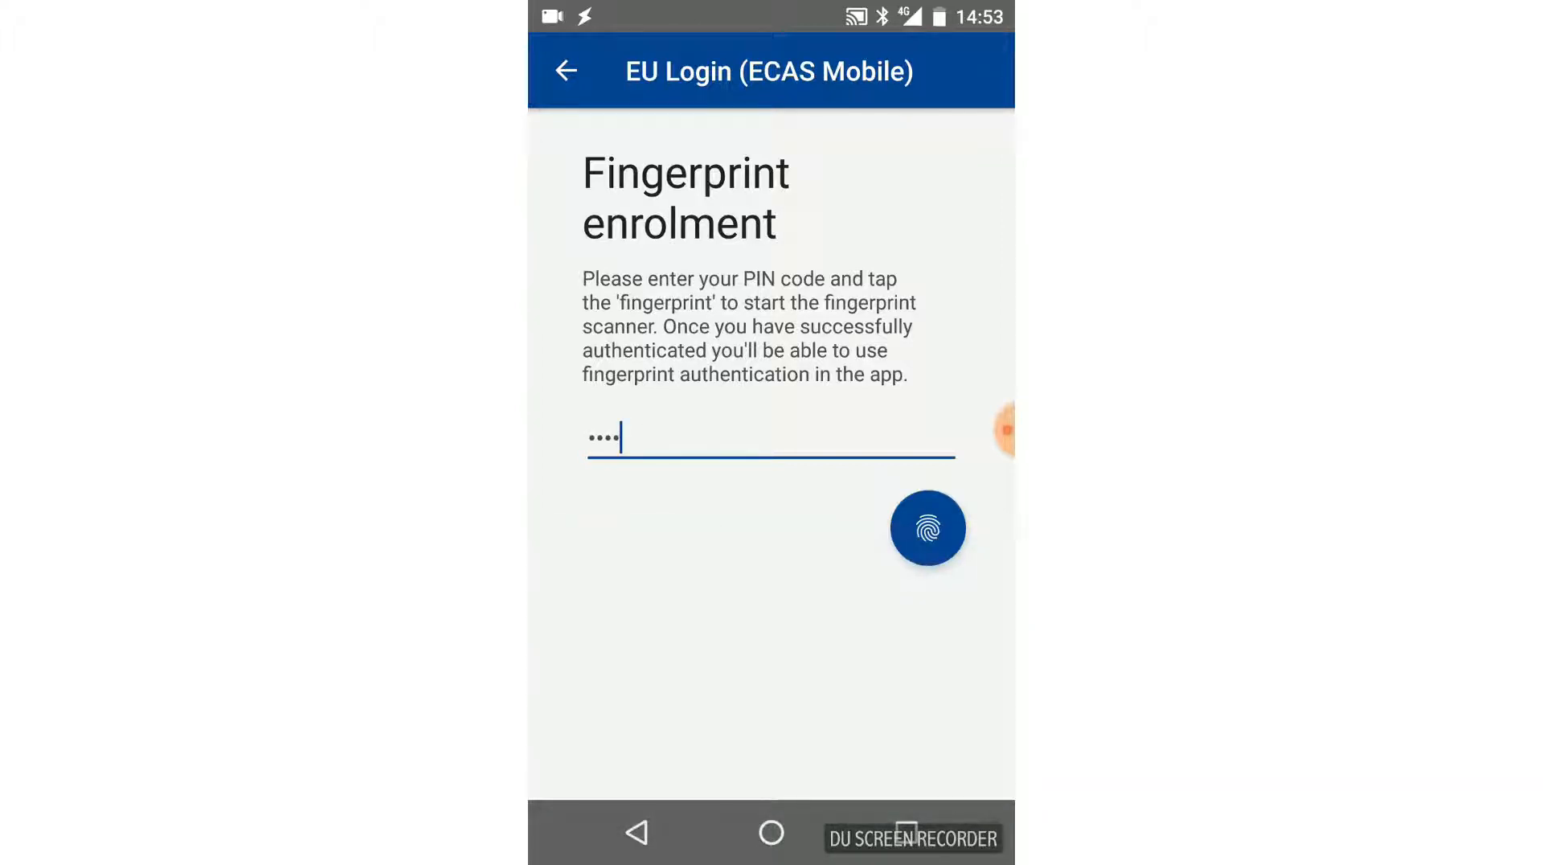
{"action": "left_click", "coordinate": [929, 528]}
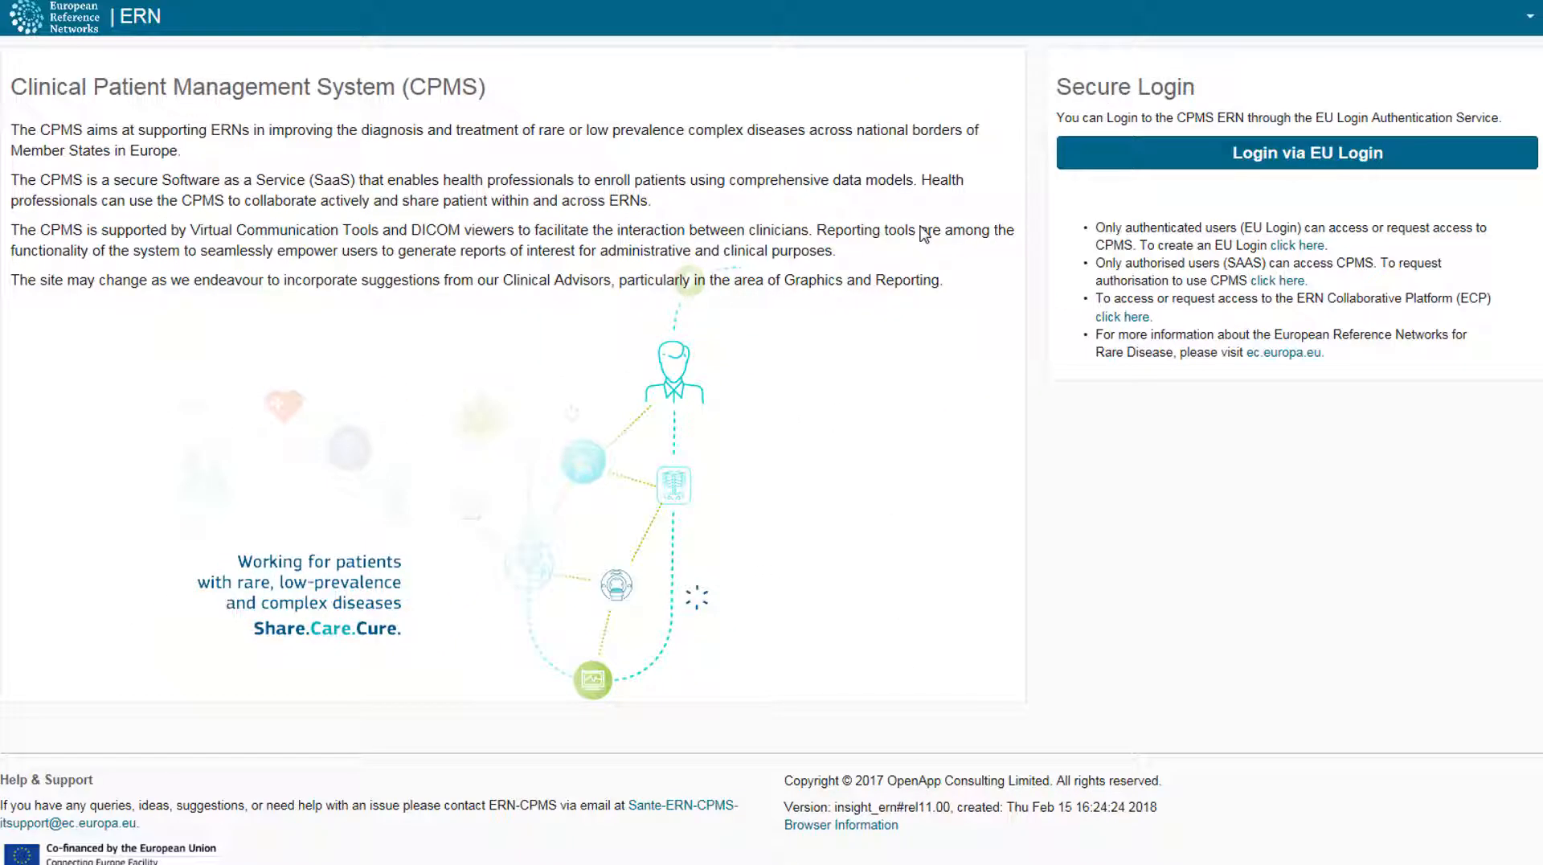
Sign in via EU Login choosing 'EU Login Mobile App QR Code' verification and entering the account password.
{"action": "left_click", "coordinate": [1286, 154]}
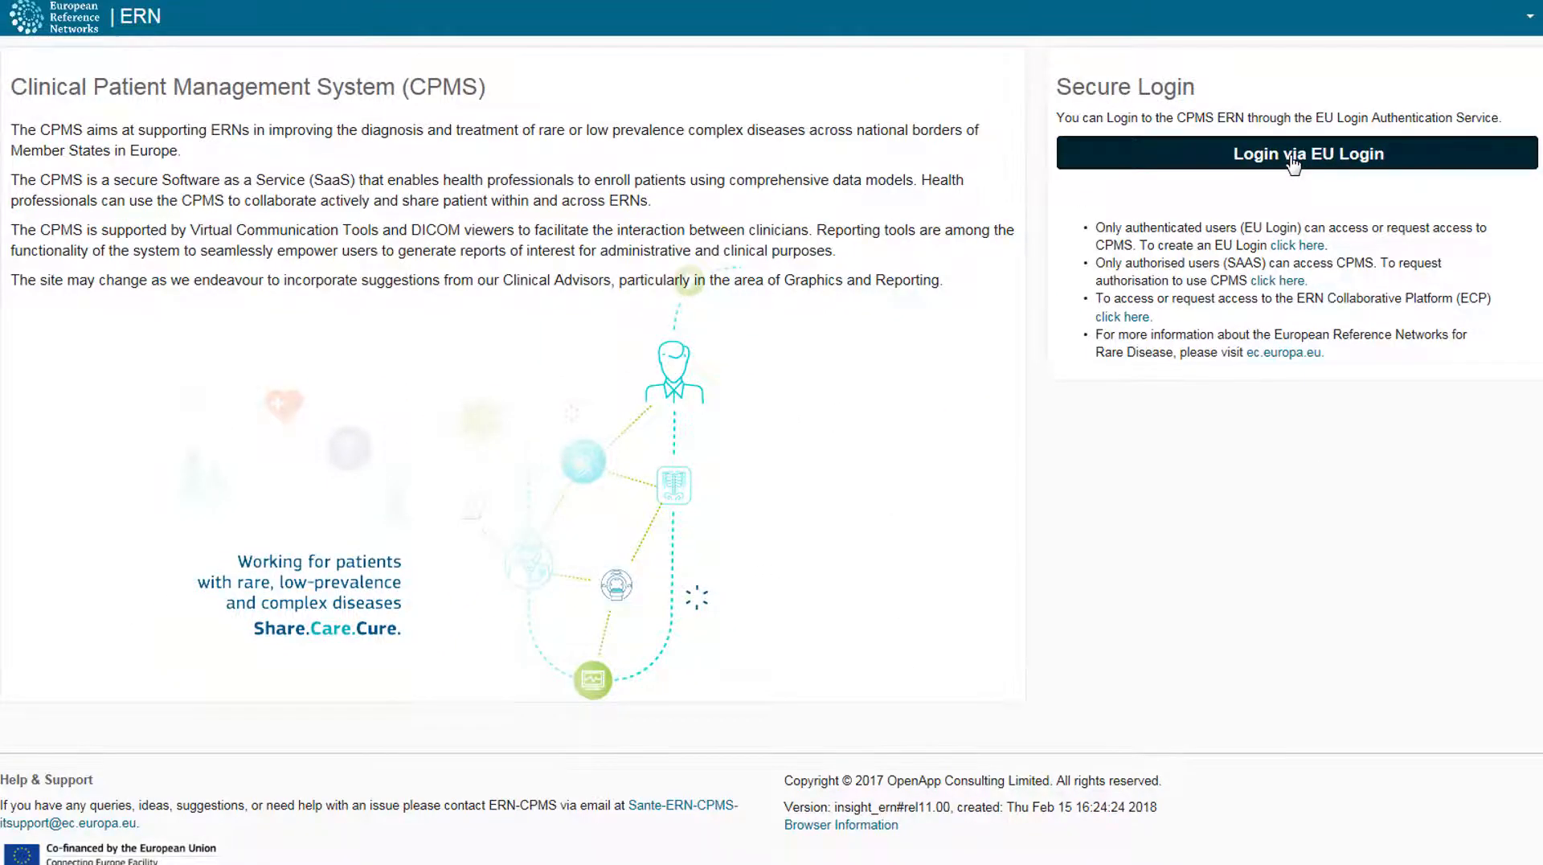
{"action": "left_click", "coordinate": [919, 520]}
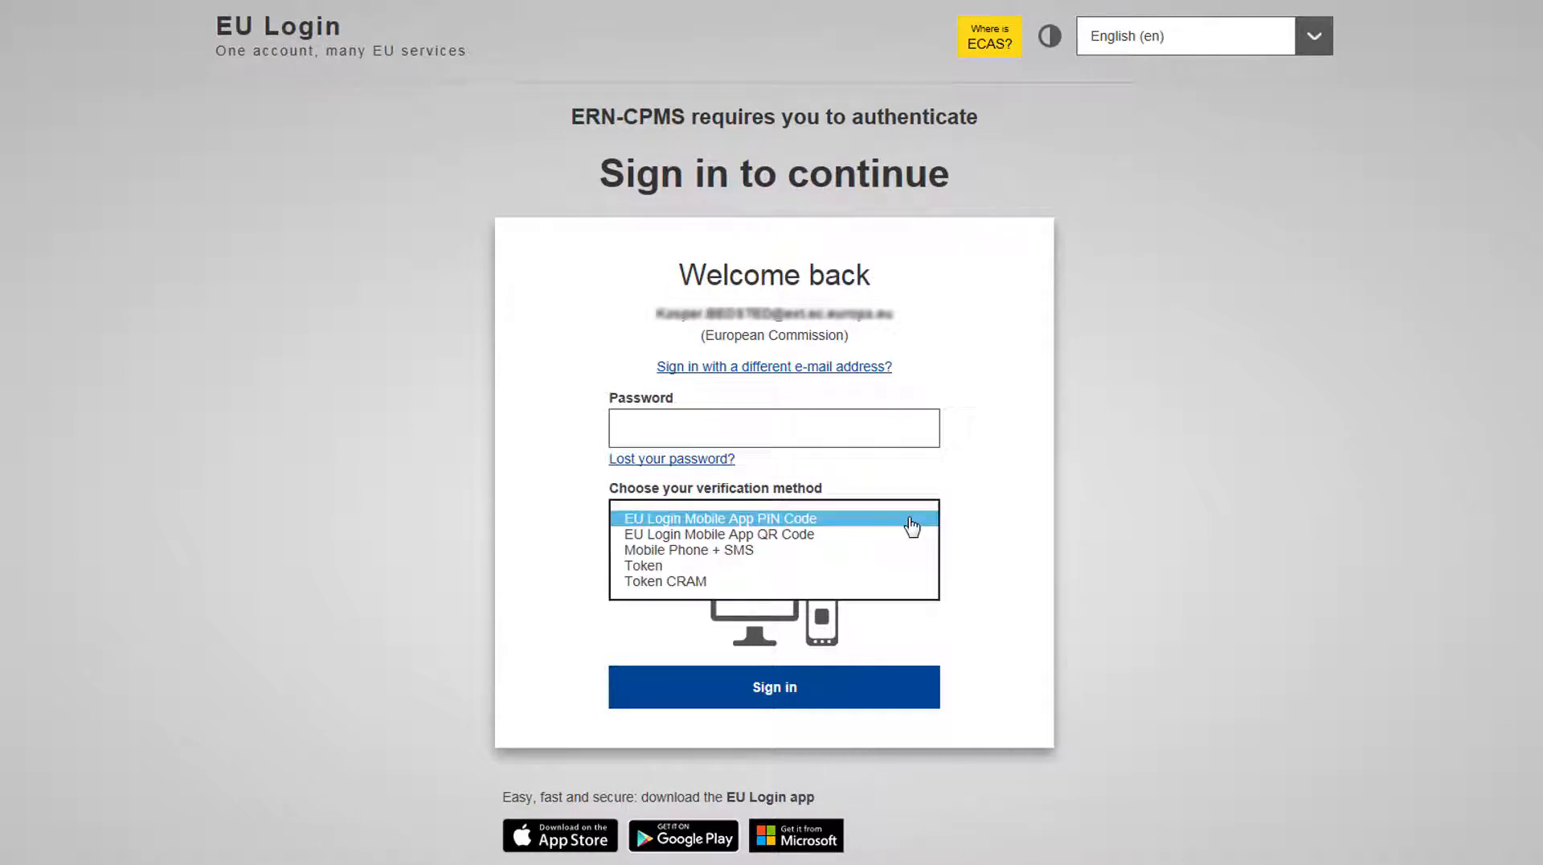
{"action": "left_click", "coordinate": [730, 535]}
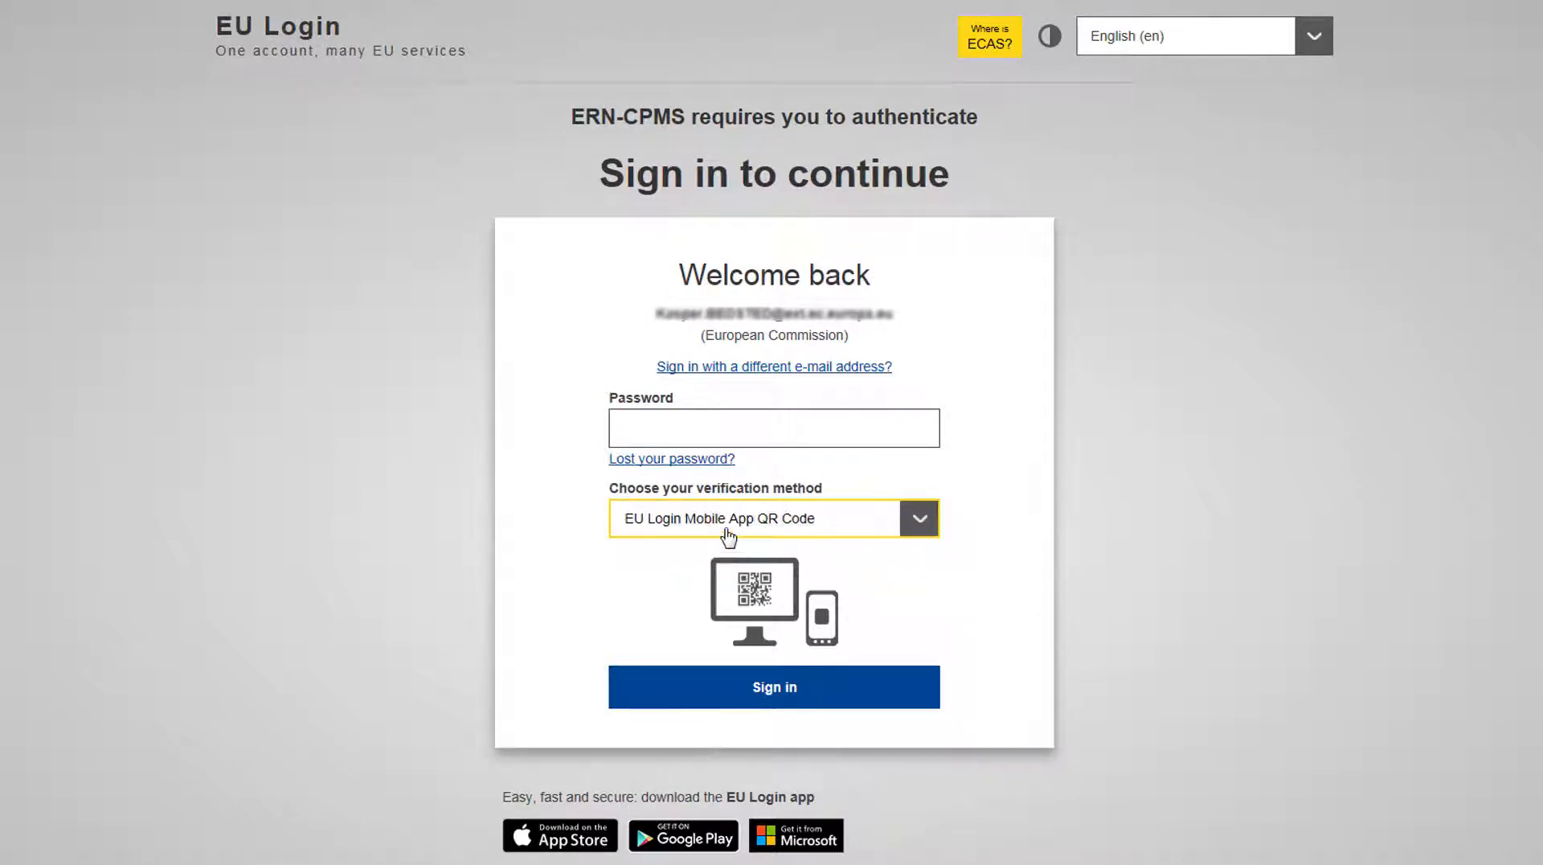
{"action": "left_click", "coordinate": [682, 432]}
{"action": "type", "text": "•••••"}
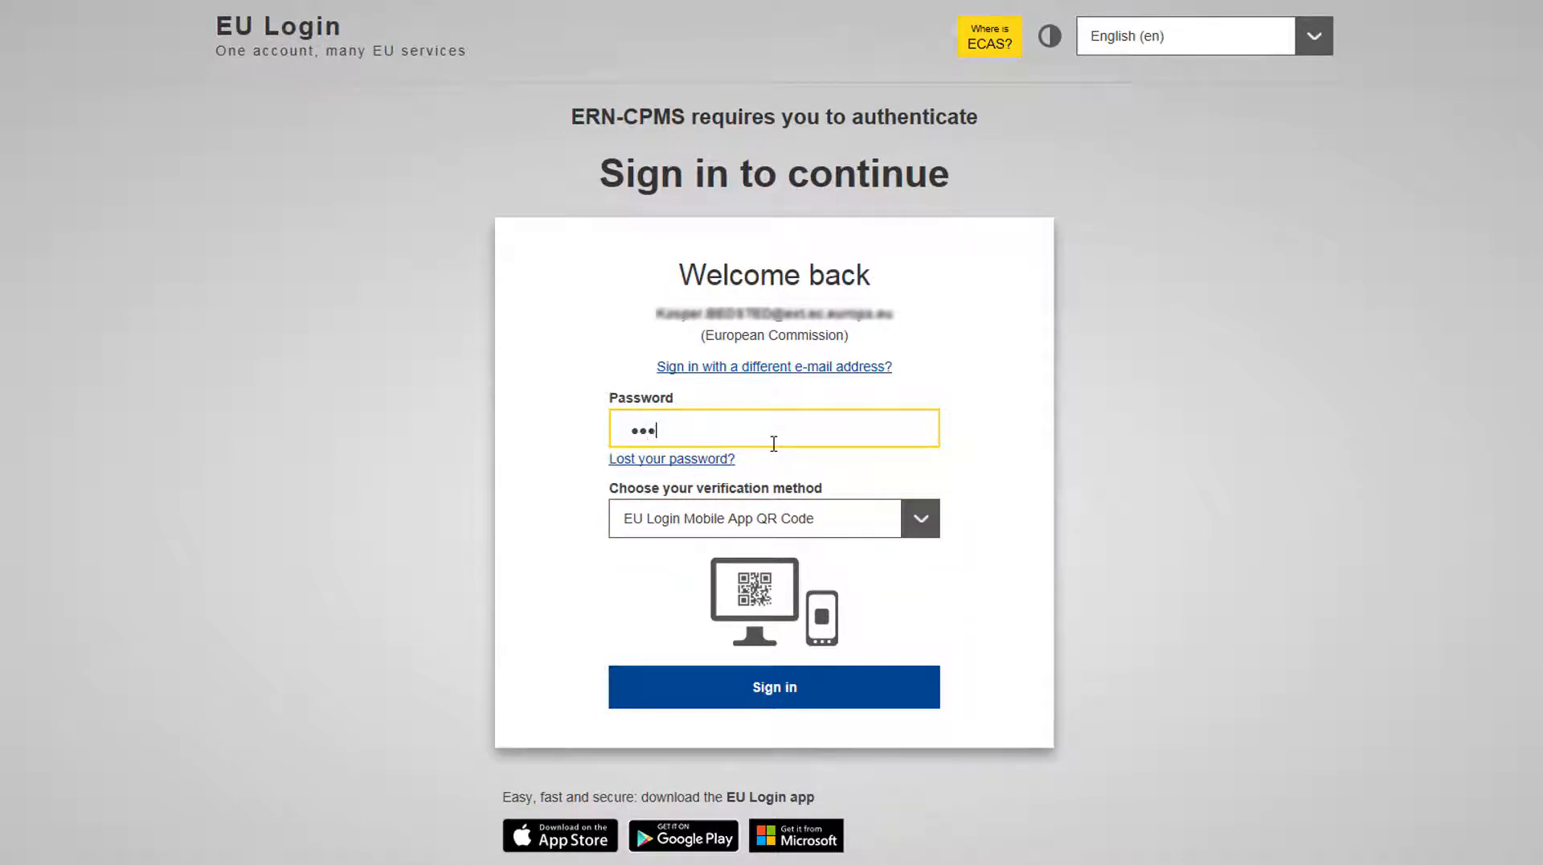
{"action": "type", "text": "•••••"}
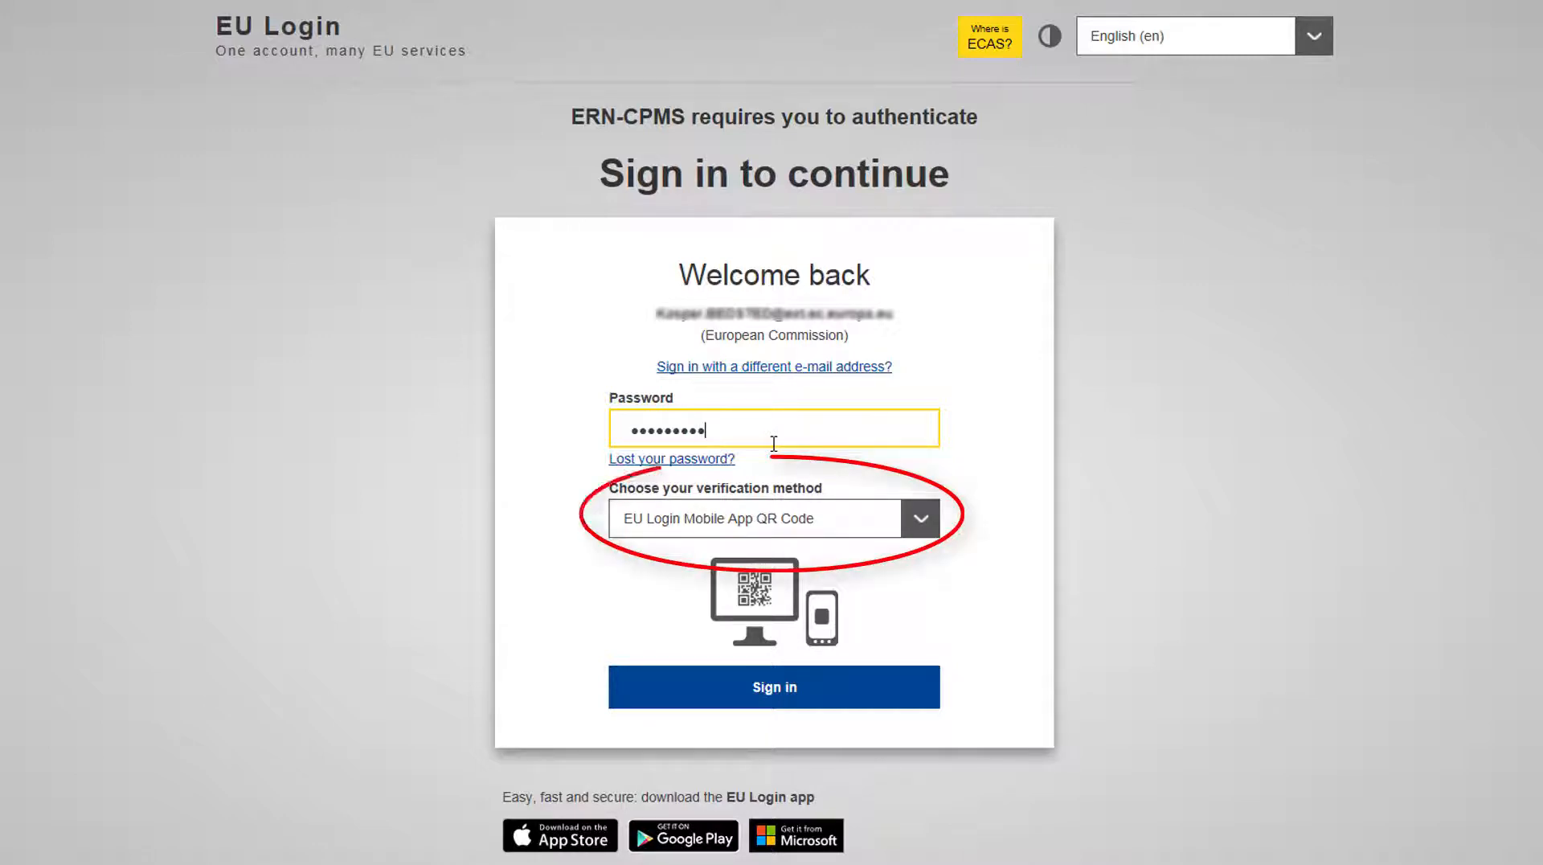
{"action": "left_click", "coordinate": [777, 689]}
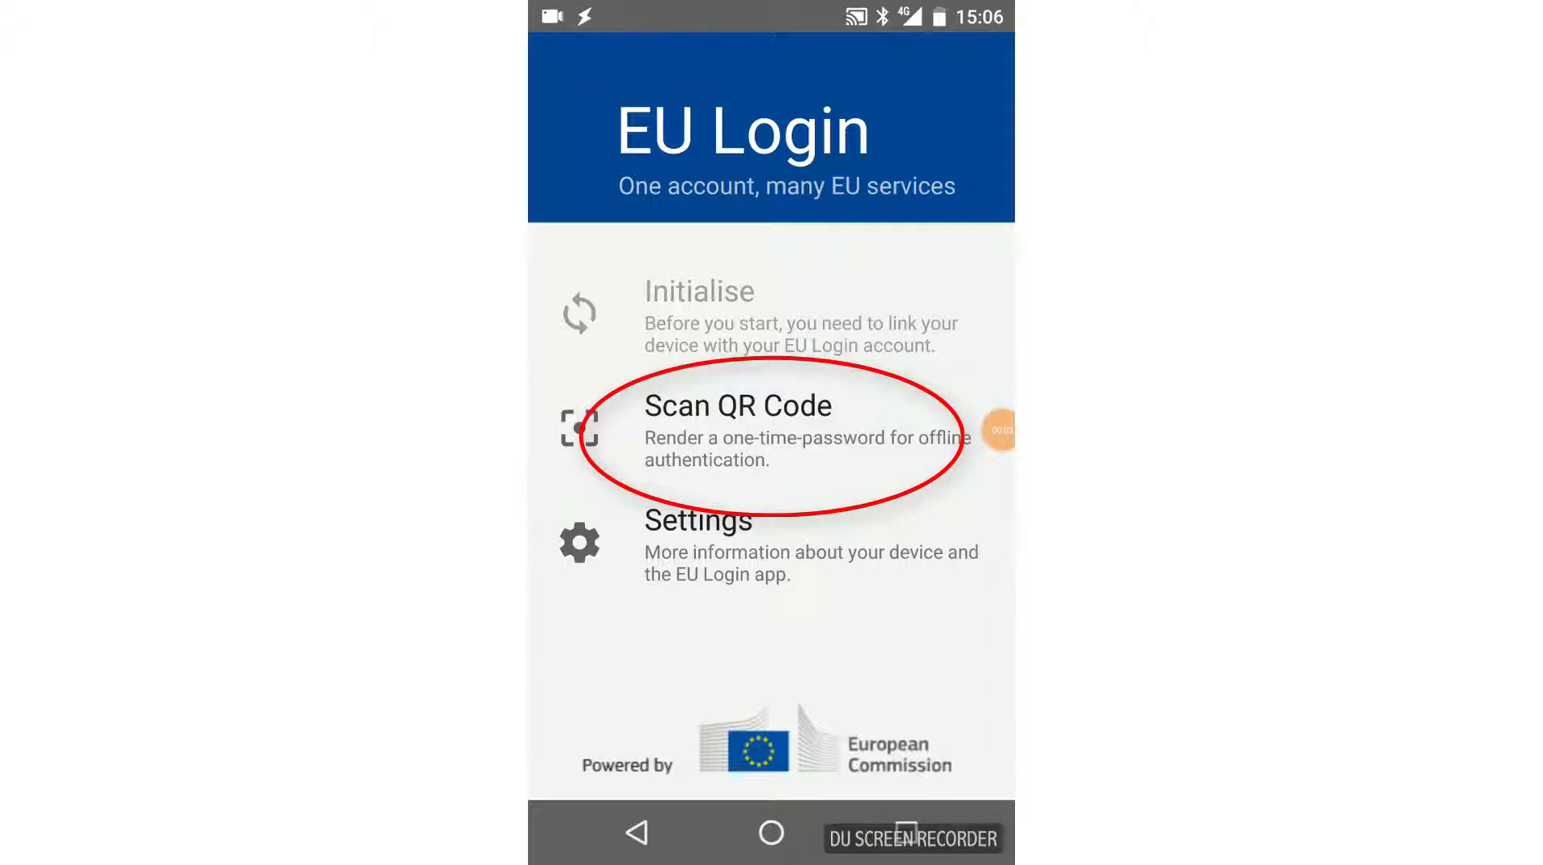
Scan the on-screen QR code with the app and enter the generated one-time code.
{"action": "left_click", "coordinate": [738, 430]}
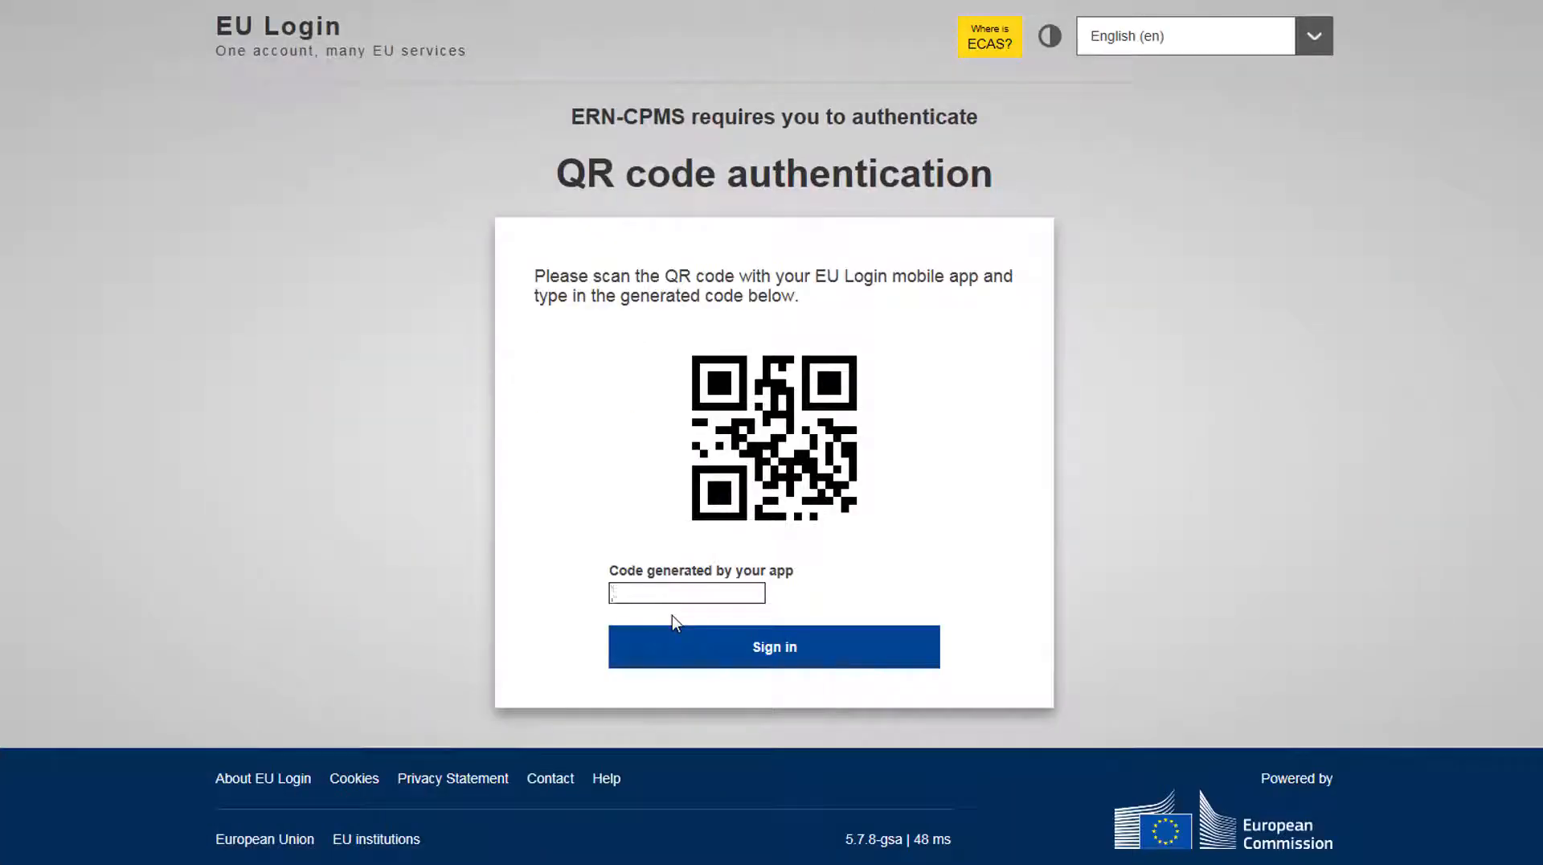
Submit the app-generated code on the QR code authentication page to finish signing in.
{"action": "left_click", "coordinate": [713, 644]}
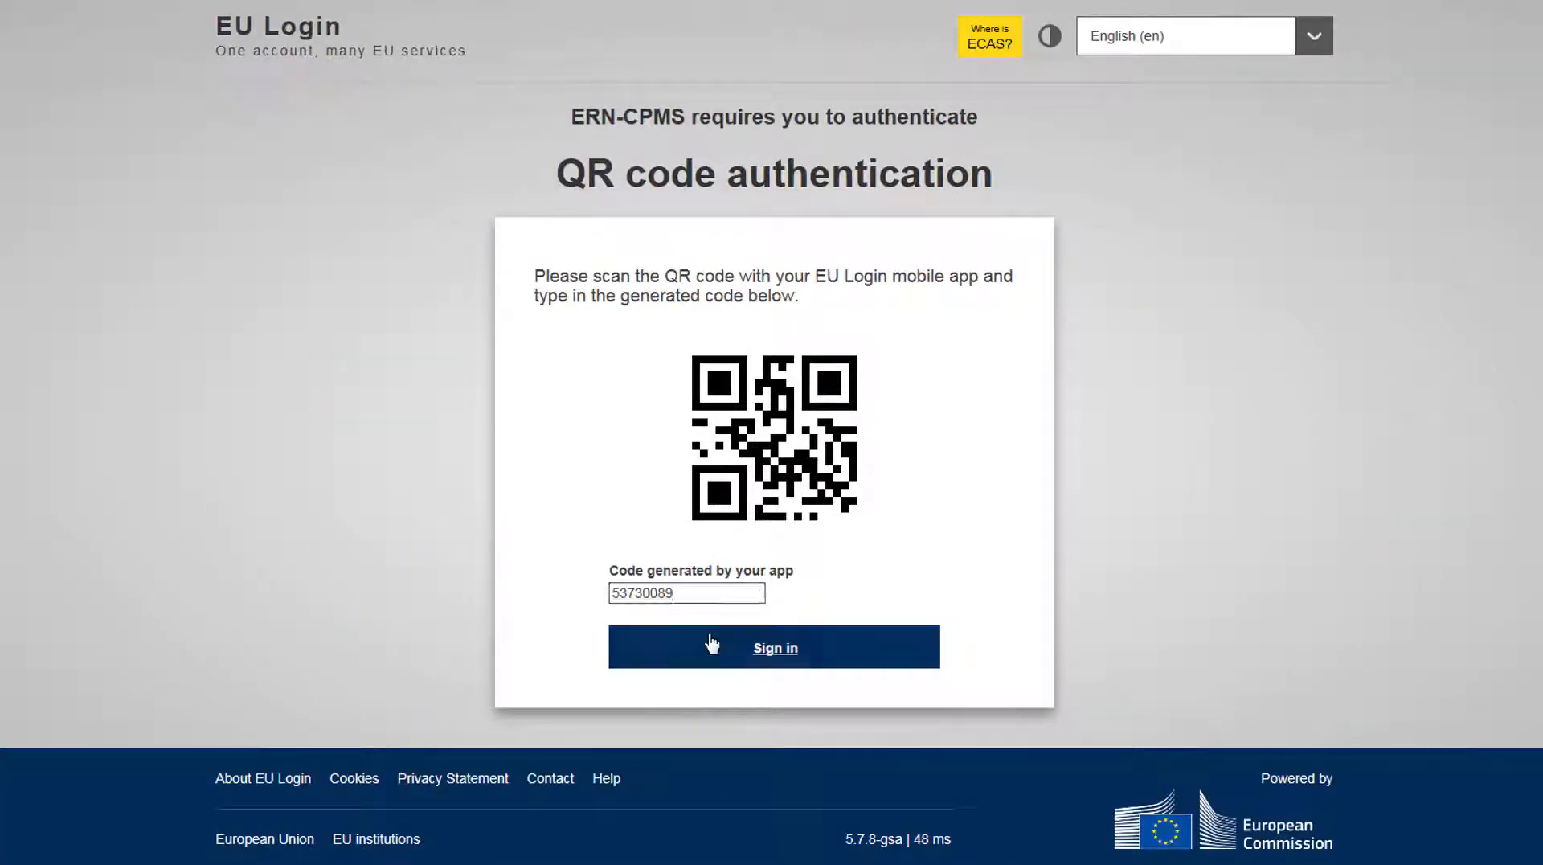